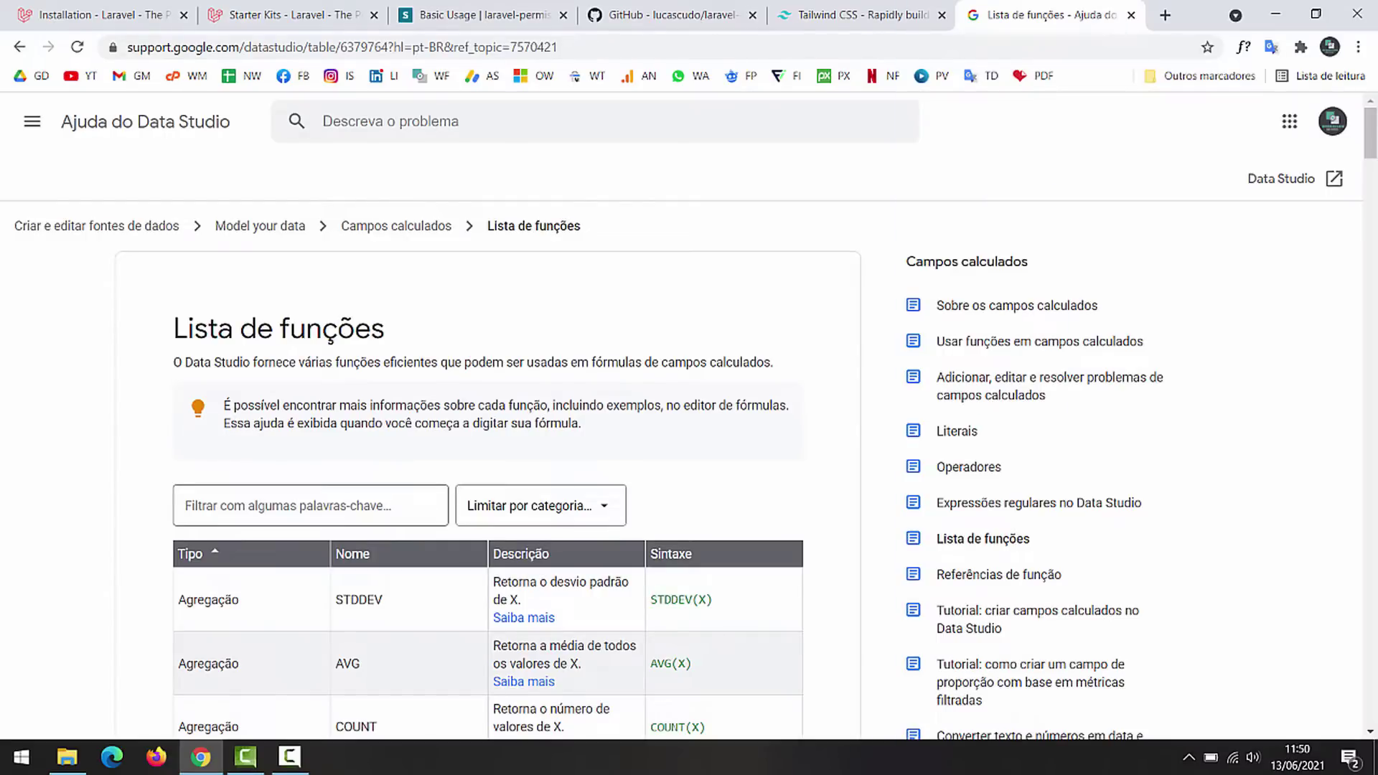
- Examine the aggregation and arithmetic functions in the function list, including COUNT, MIN, SUM and VARIANCE
scroll(431, 305, "down", 3)
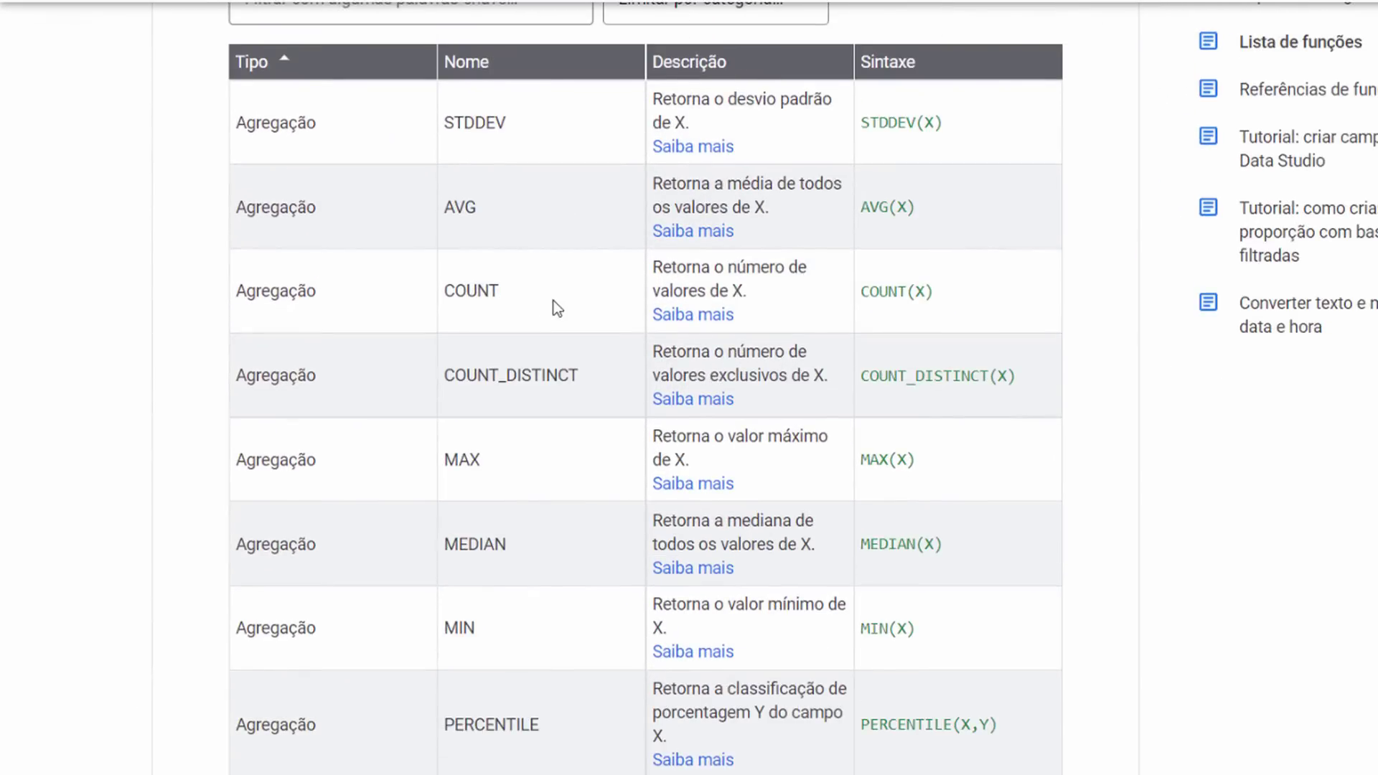
double_click(460, 289)
scroll(567, 416, "down", 1)
double_click(452, 507)
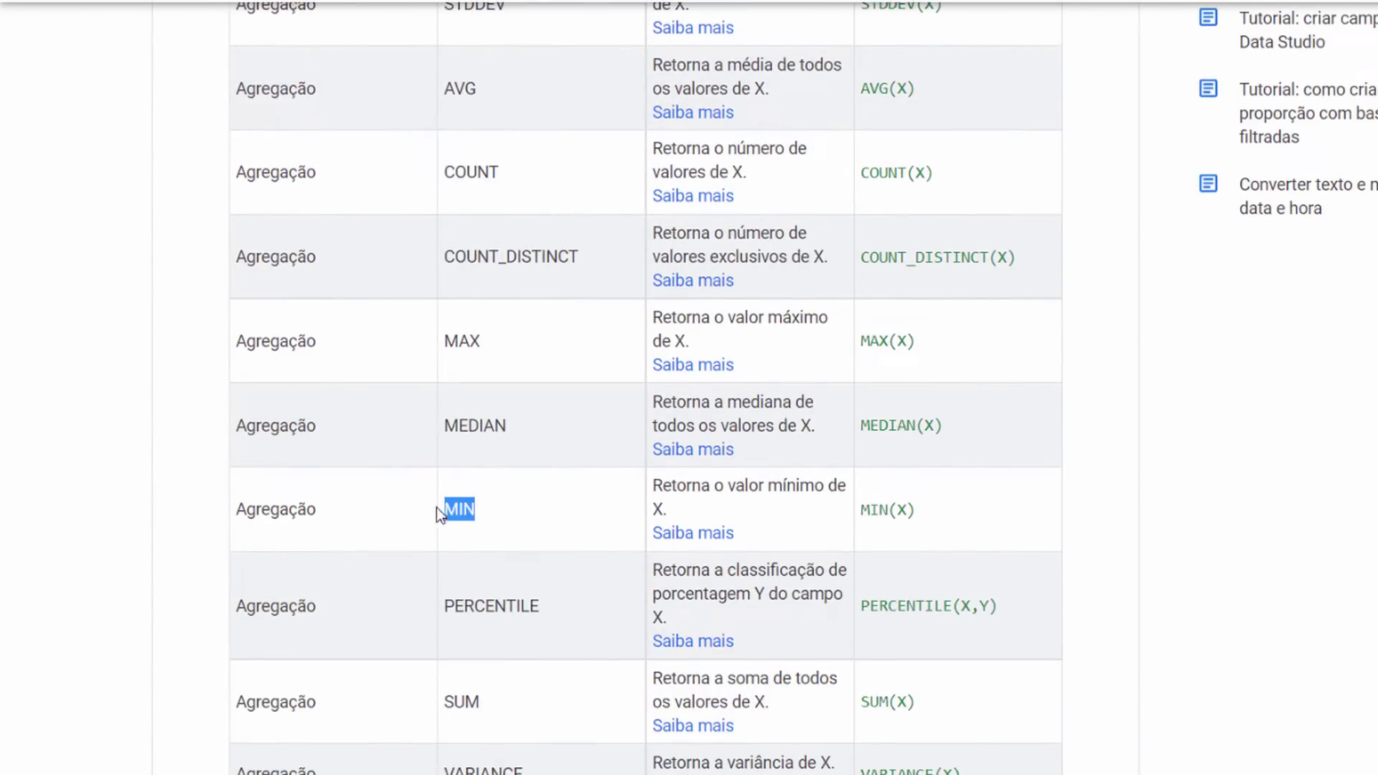
scroll(483, 503, "down", 3)
double_click(461, 464)
scroll(506, 470, "down", 3)
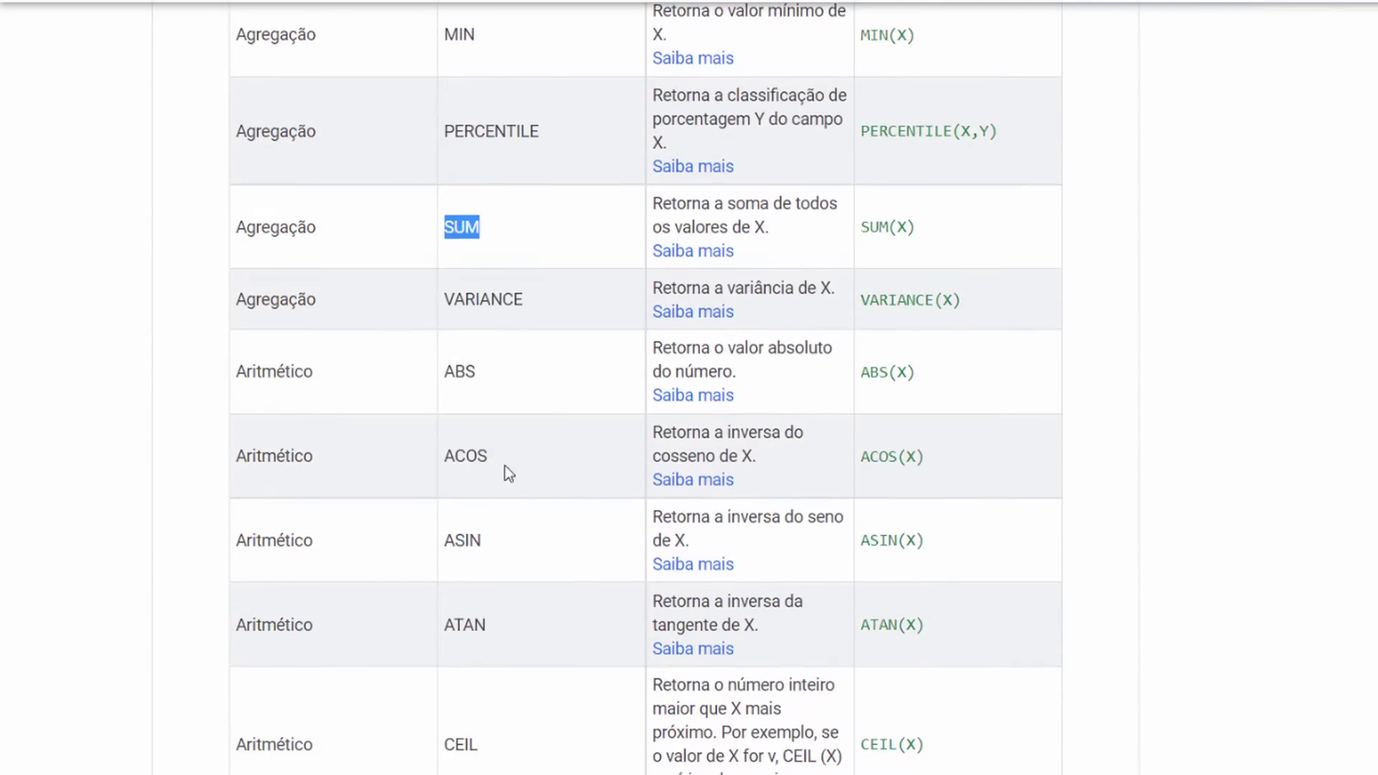
double_click(482, 300)
scroll(452, 352, "down", 12)
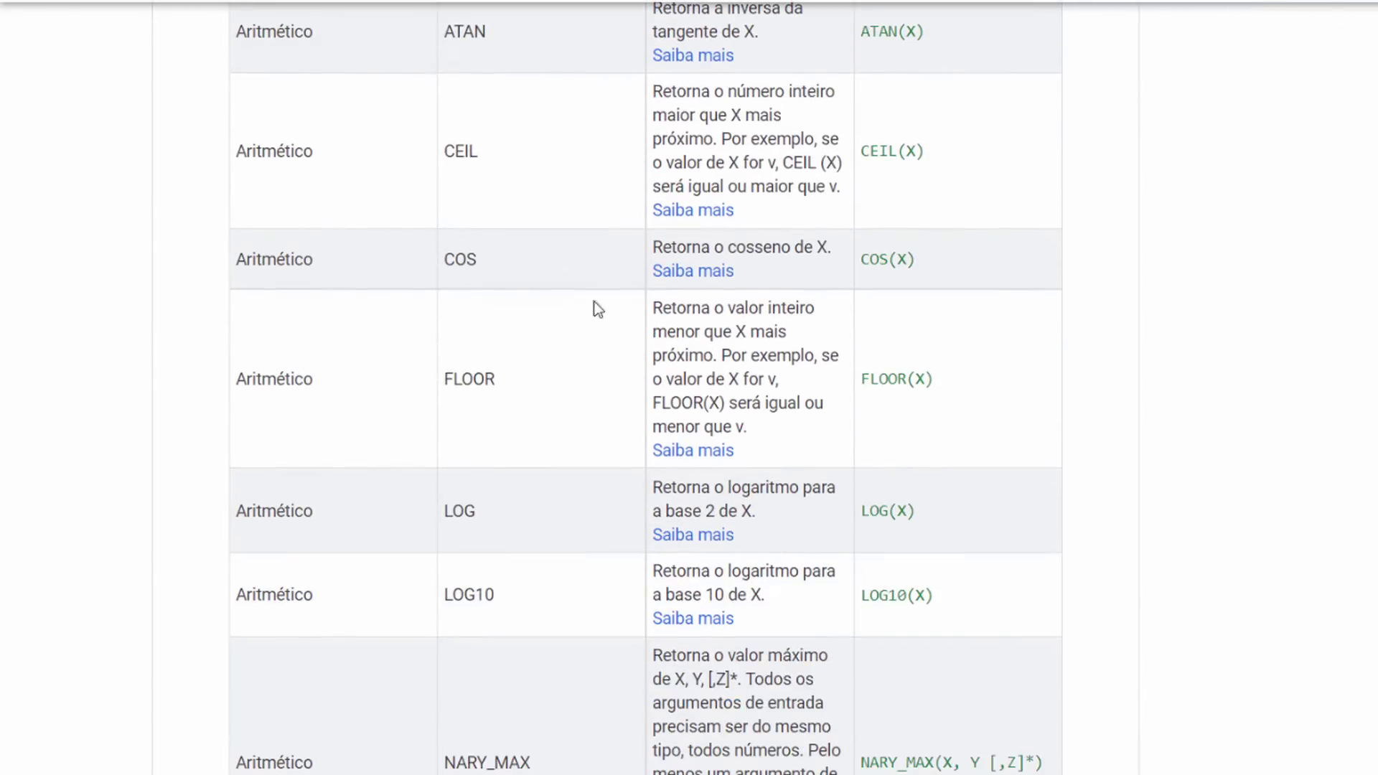
scroll(690, 545, "down", 15)
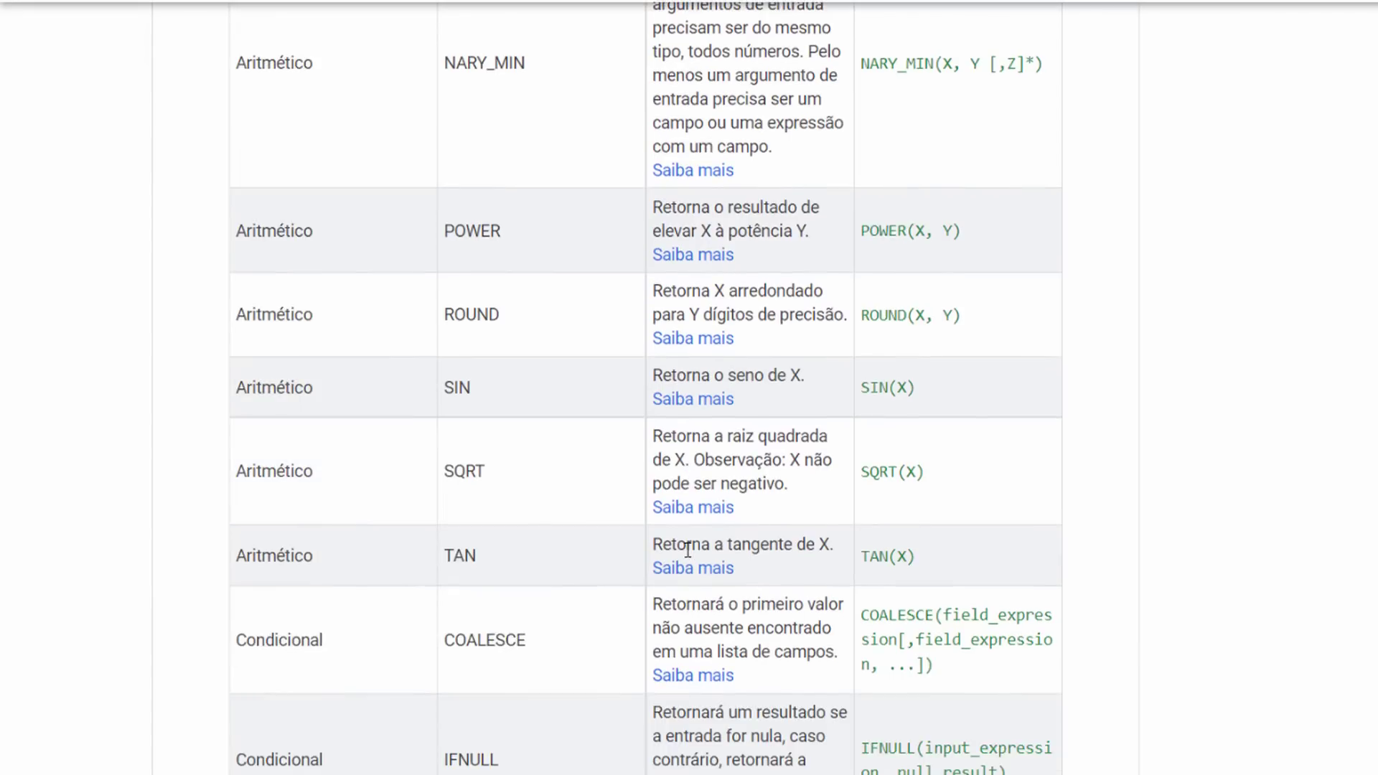
- Examine the conditional, date, geographic and text functions in the list, noting the syntax of CASE
scroll(686, 549, "down", 5)
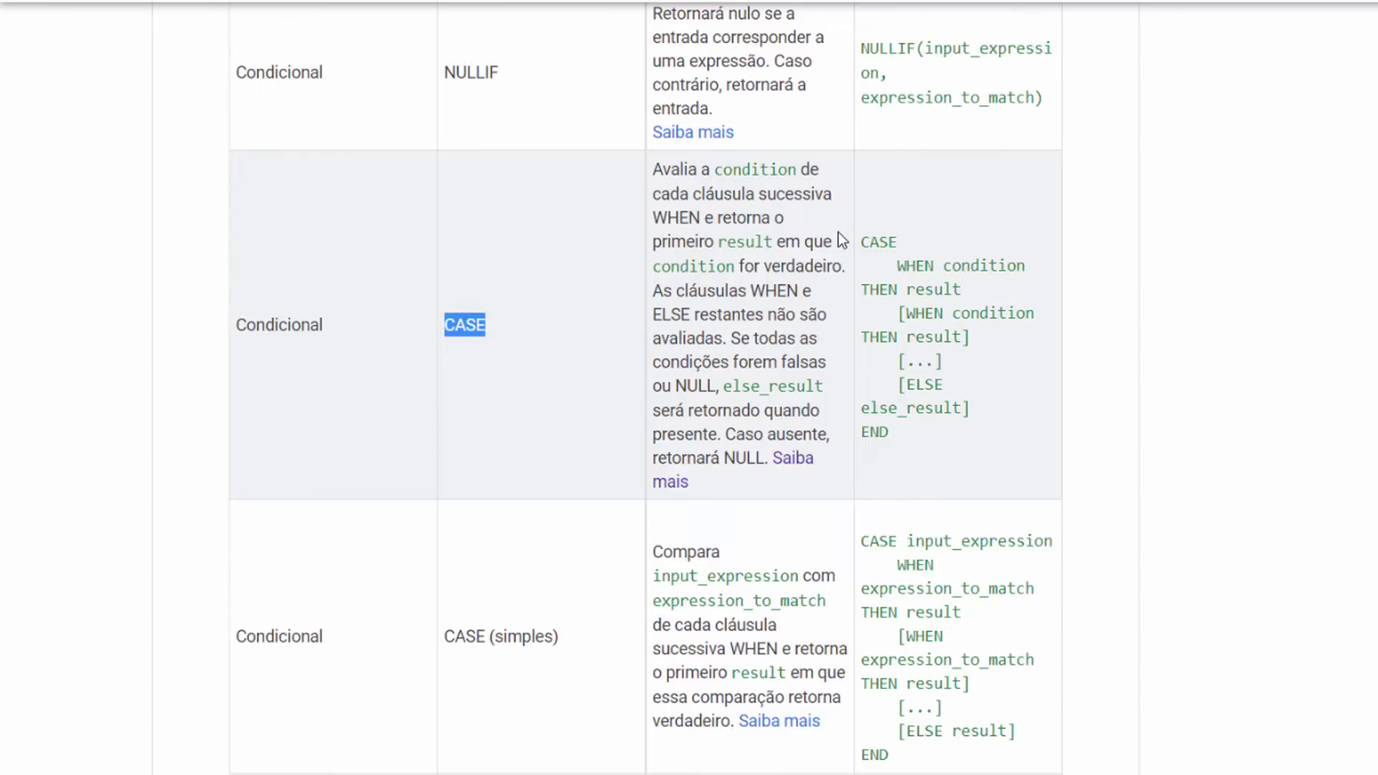
left_click_drag(862, 241, 895, 240)
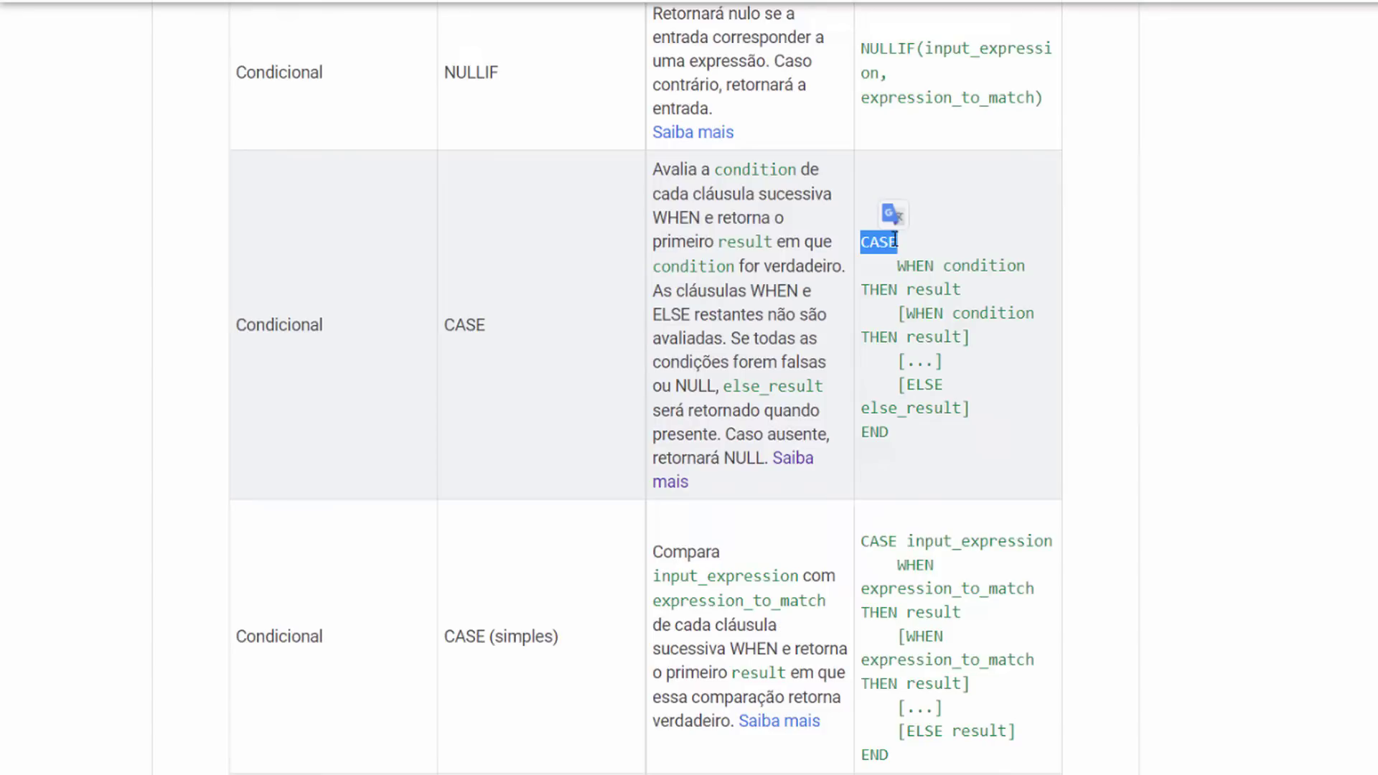
scroll(735, 481, "down", 10)
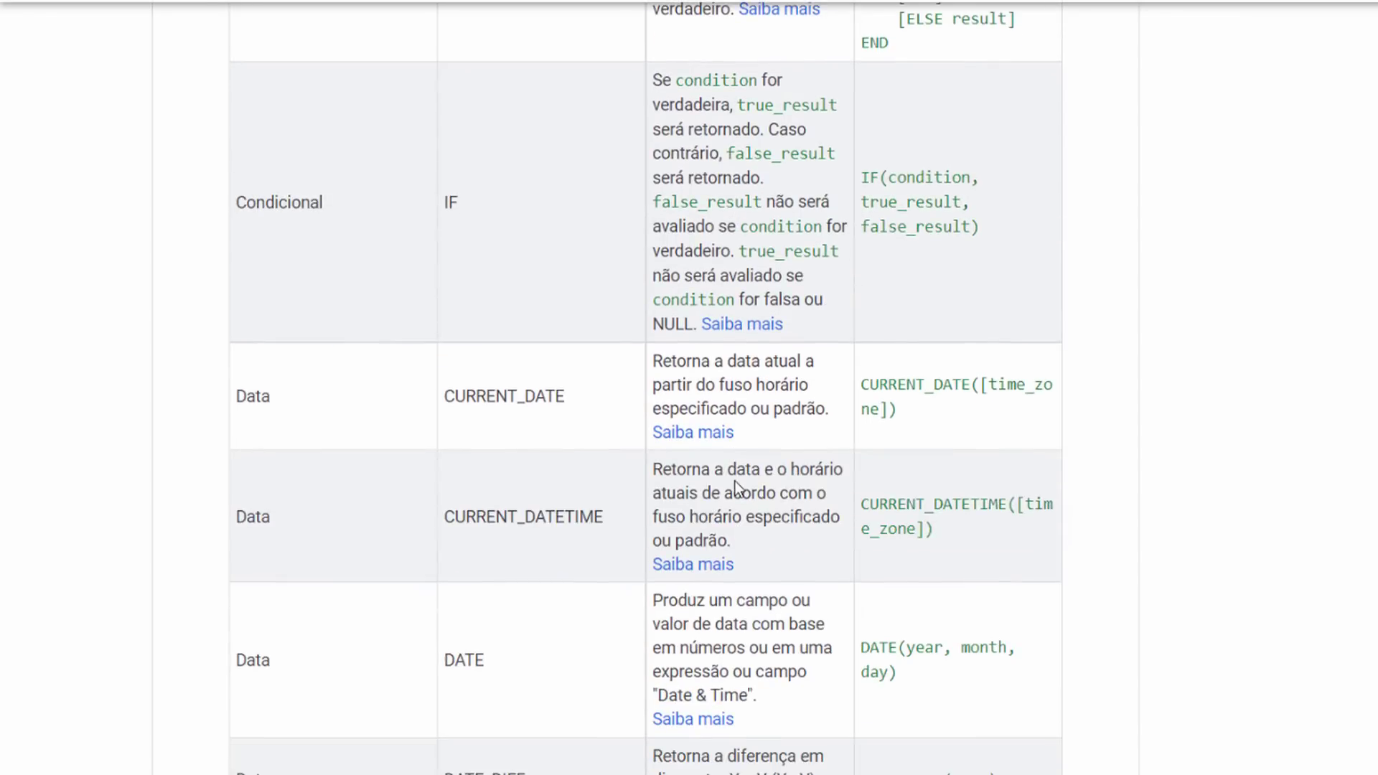
scroll(422, 471, "down", 3)
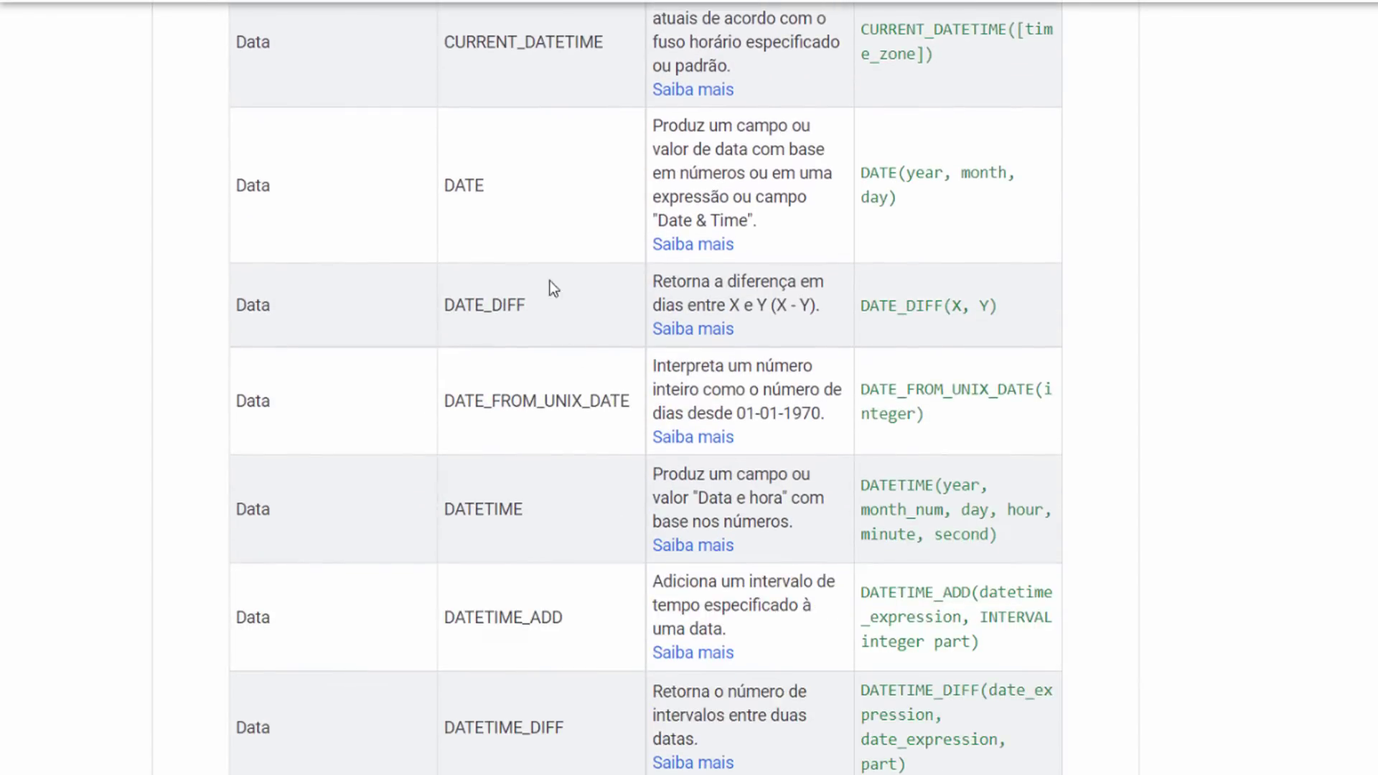
scroll(554, 286, "down", 6)
scroll(665, 364, "down", 20)
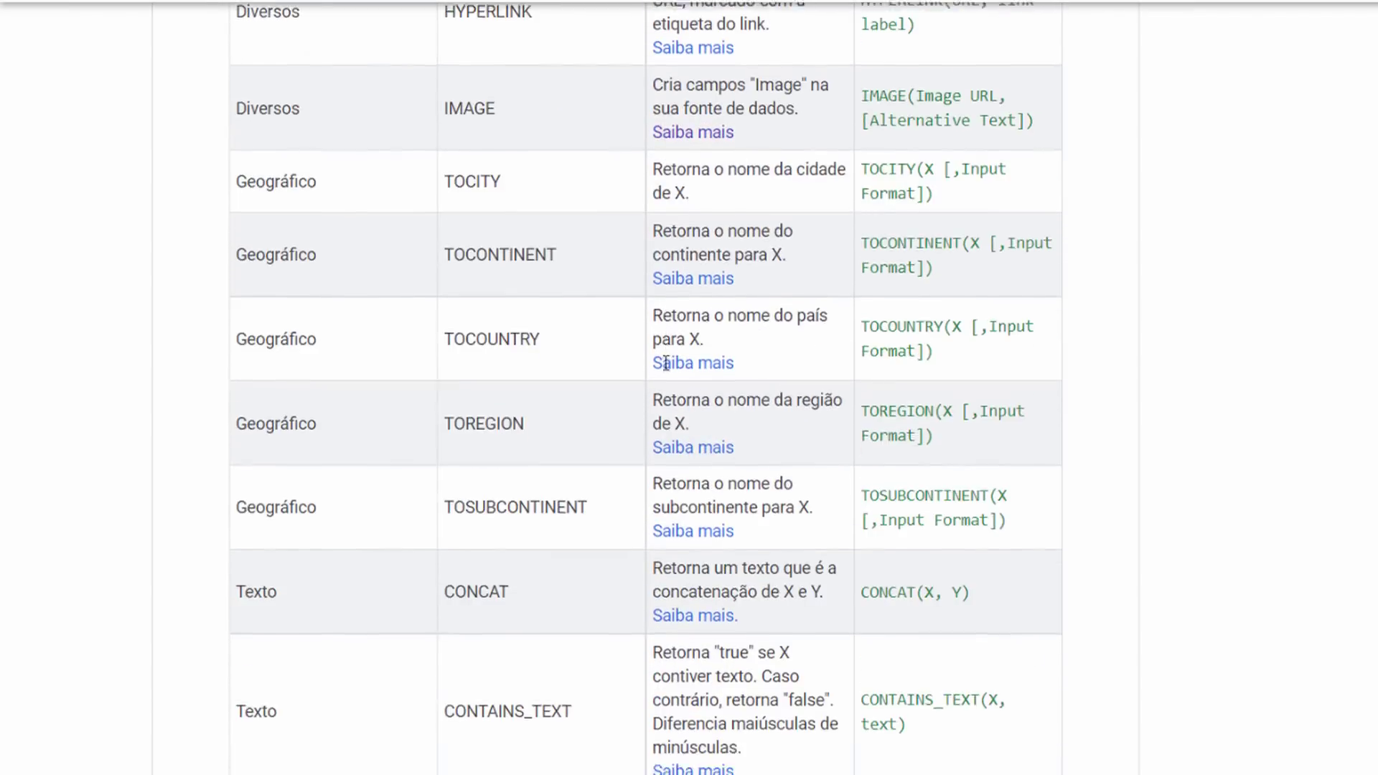
scroll(1065, 292, "down", 2)
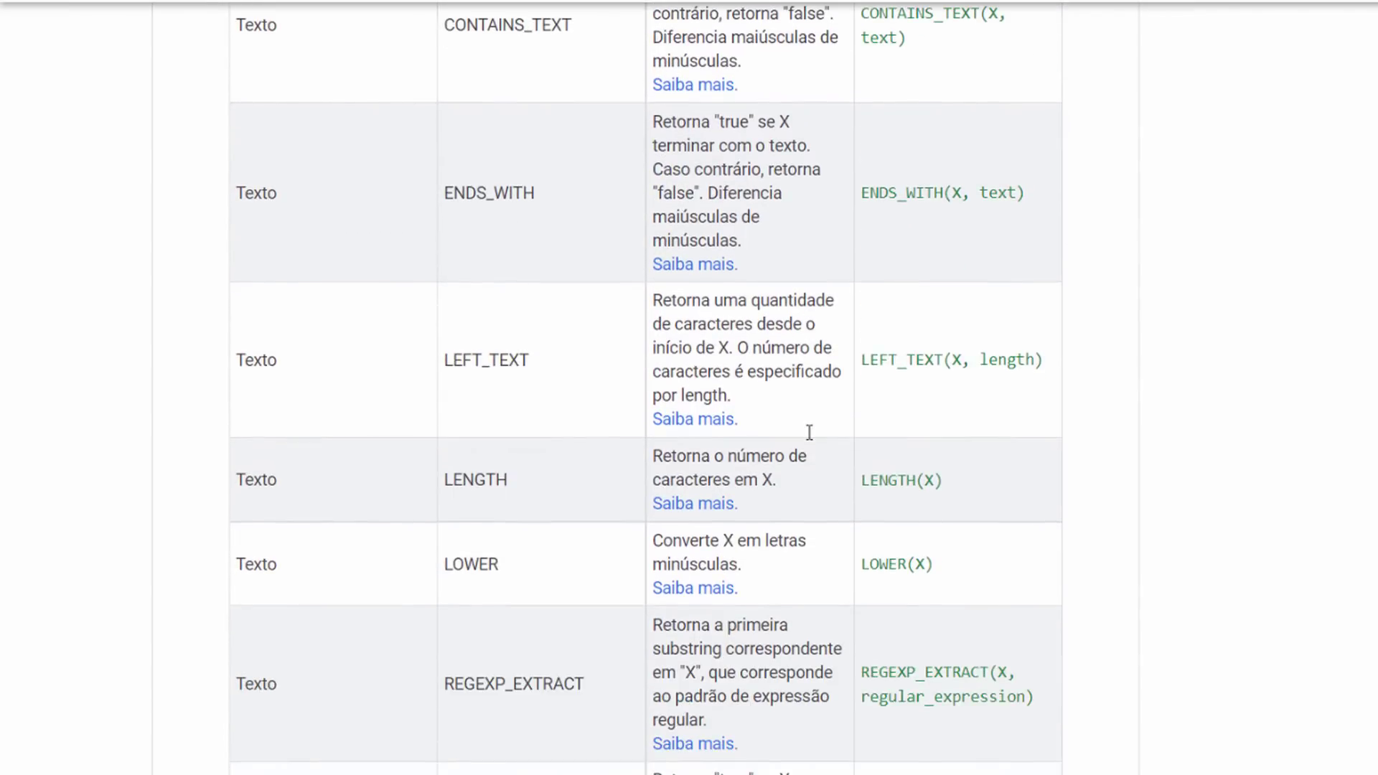
scroll(578, 510, "down", 2)
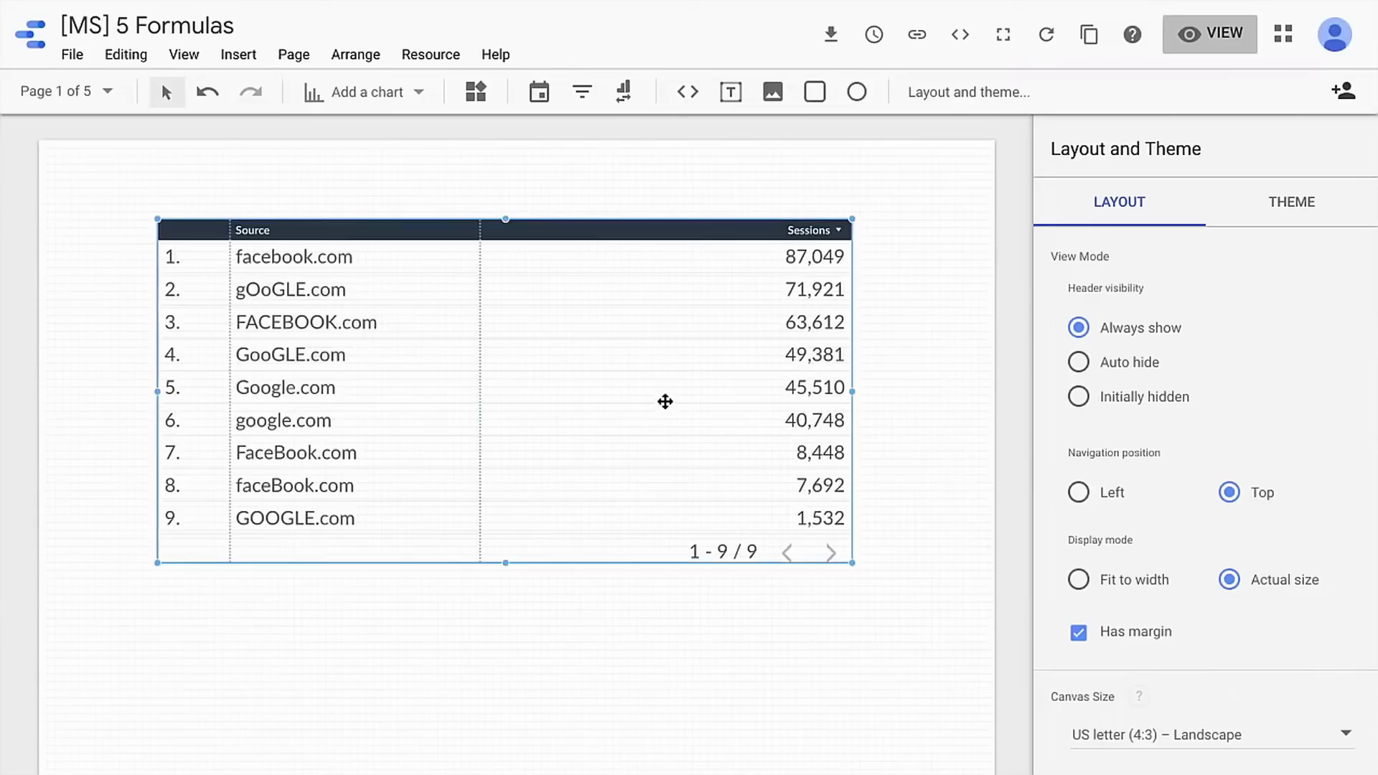
- In the Data Studio report, select the Source and Sessions table and view the form for creating a chart-level metric field
left_click(665, 402)
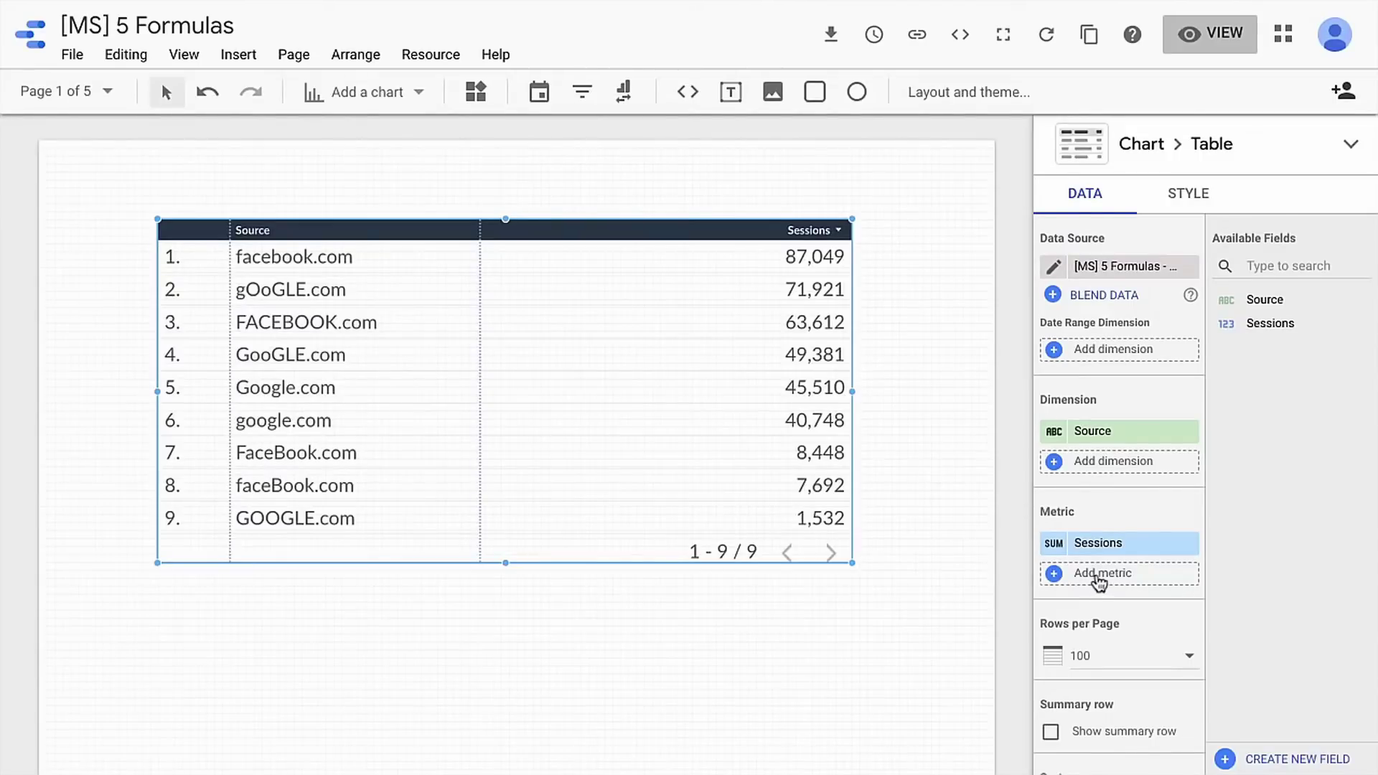
left_click(1100, 575)
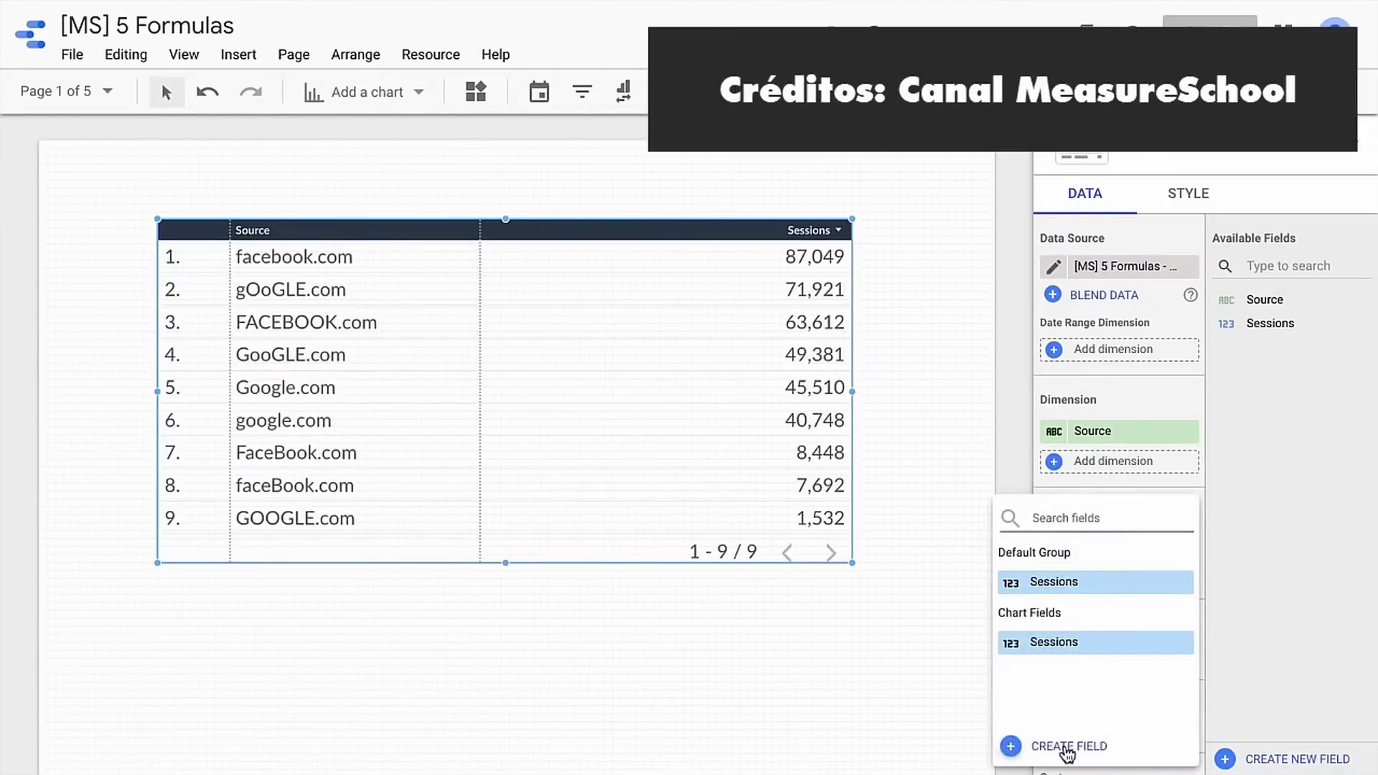
left_click(1068, 747)
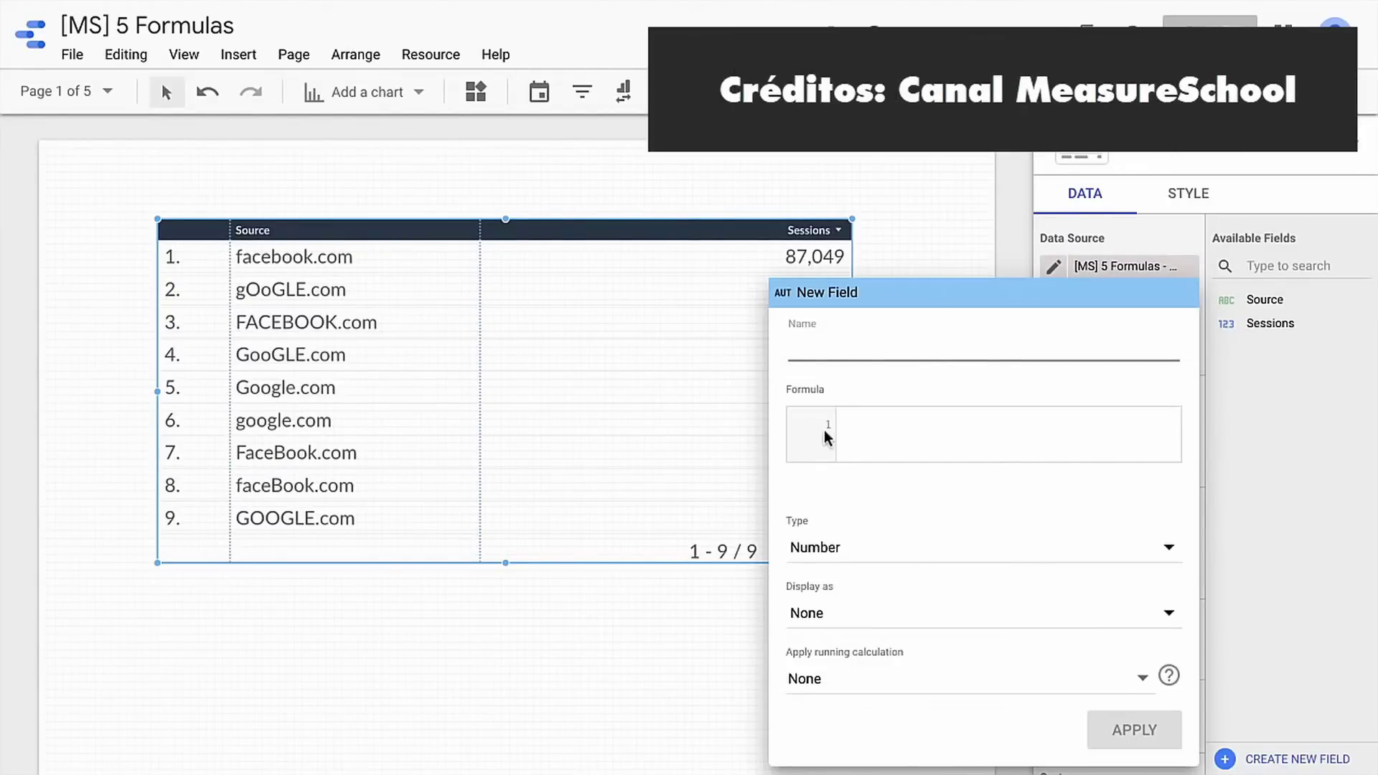
left_click(881, 438)
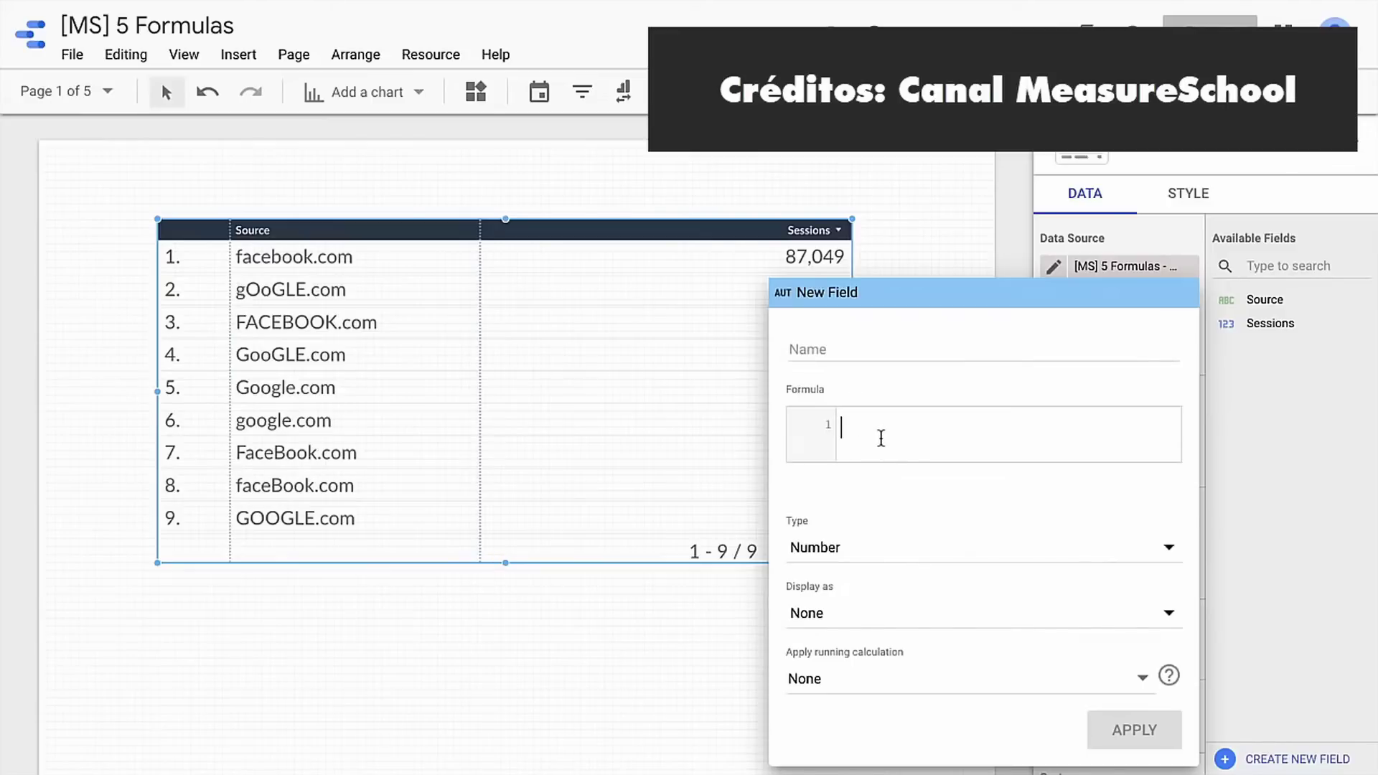
left_click(636, 344)
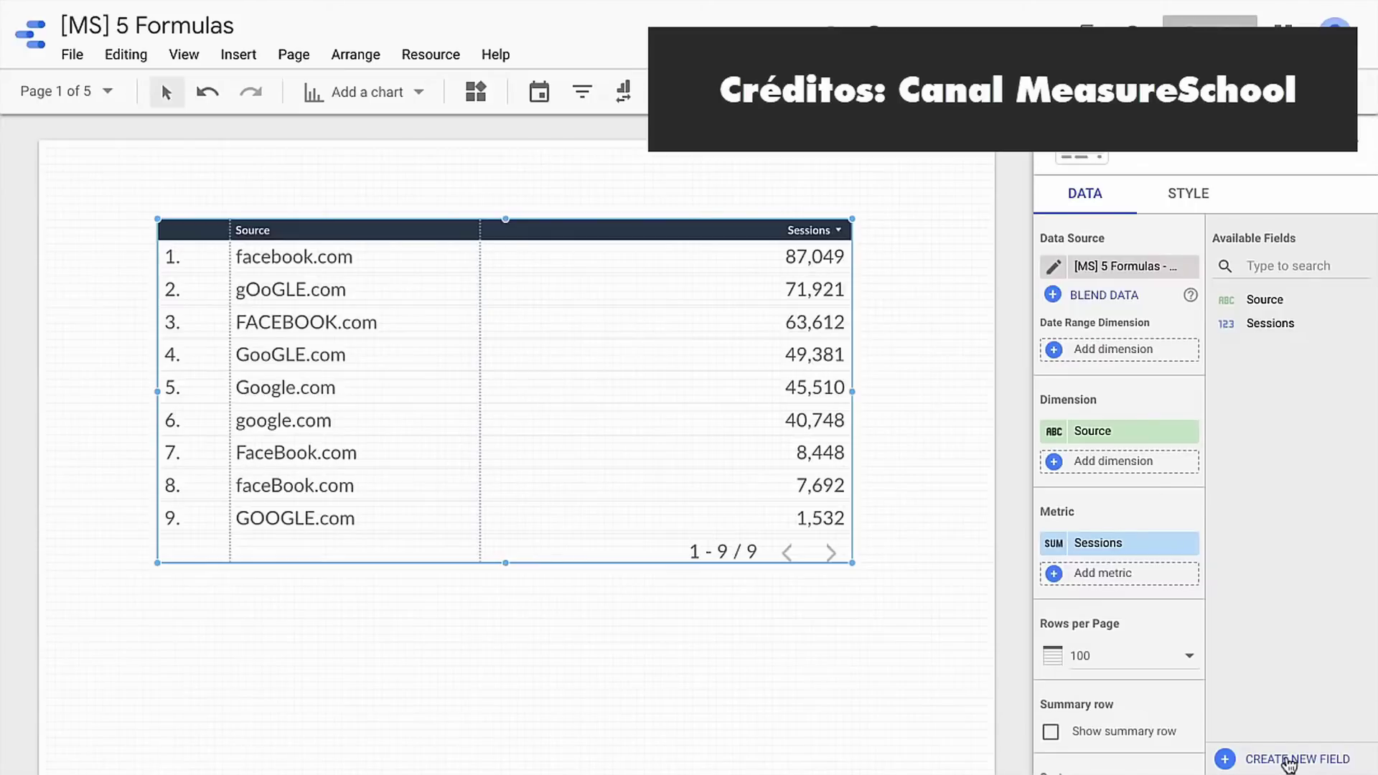
- View the data source's calculated field editor and its formula area, leaving without saving a field
left_click(1289, 761)
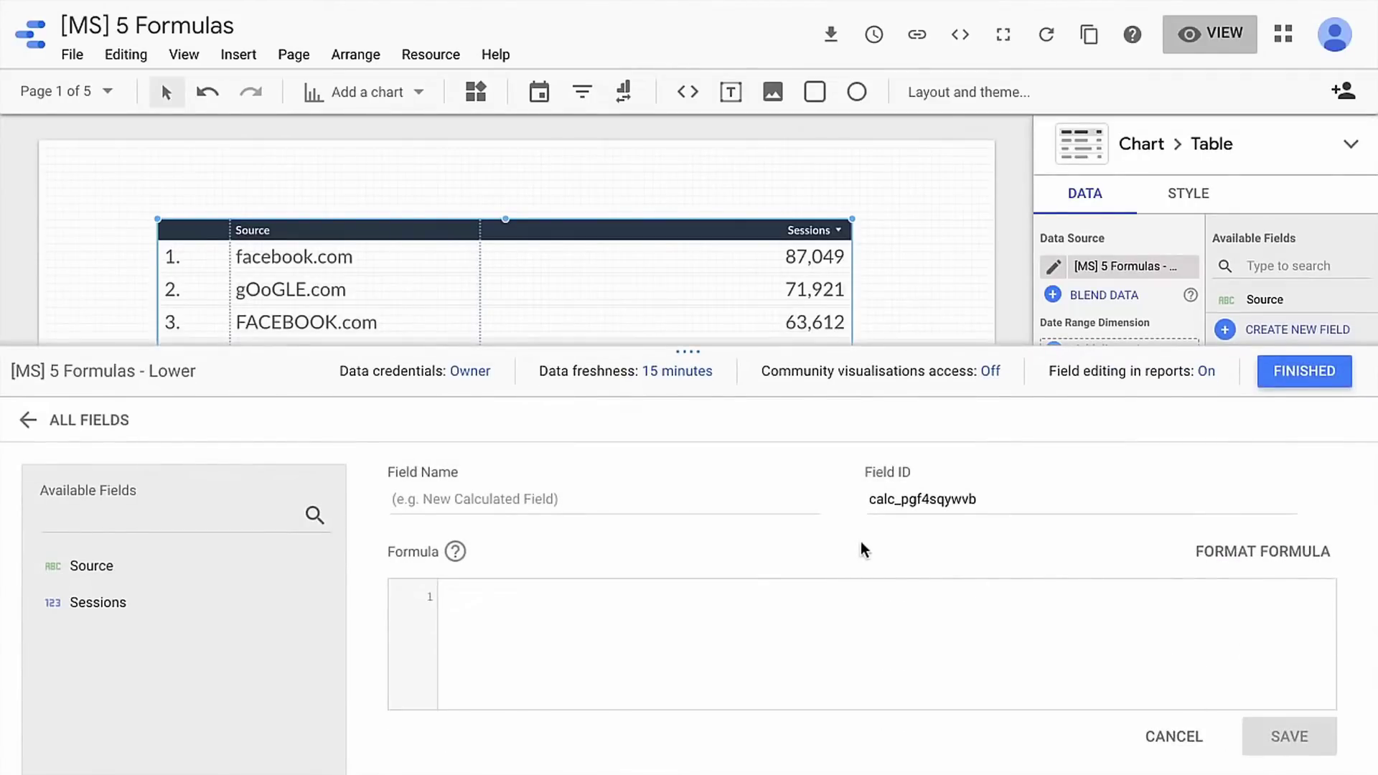
left_click(471, 655)
left_click(1269, 384)
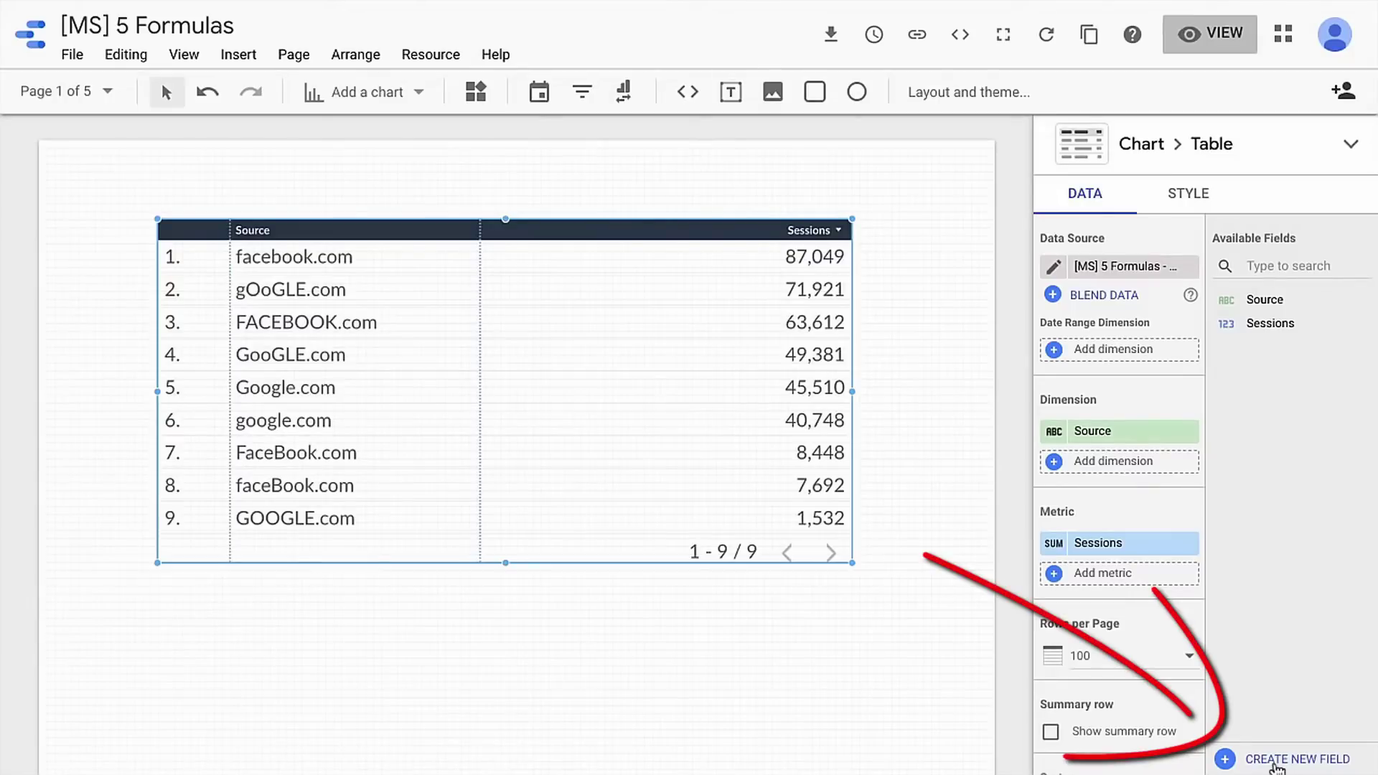
- Create a new calculated field in the table's data source and name it Lower Source
left_click(1272, 762)
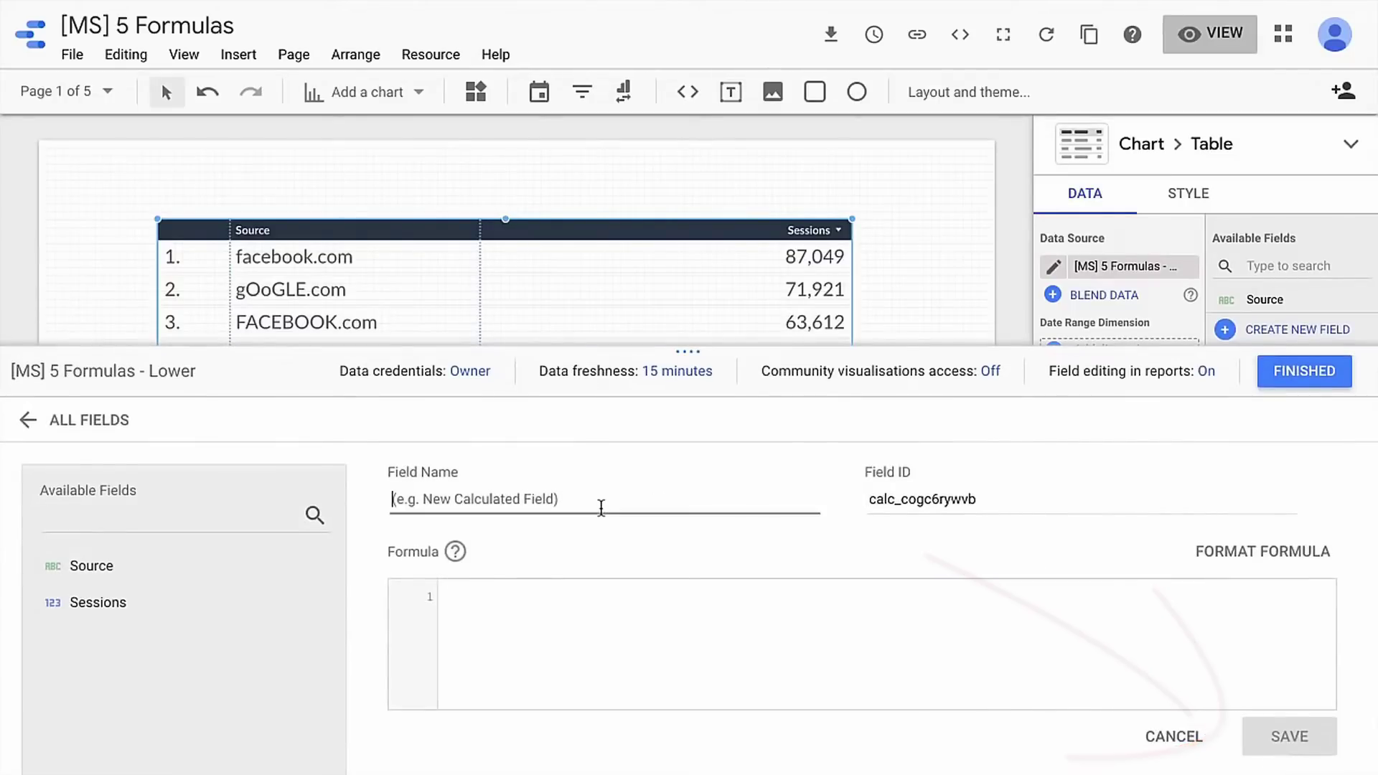
left_click(601, 508)
type("Lower S")
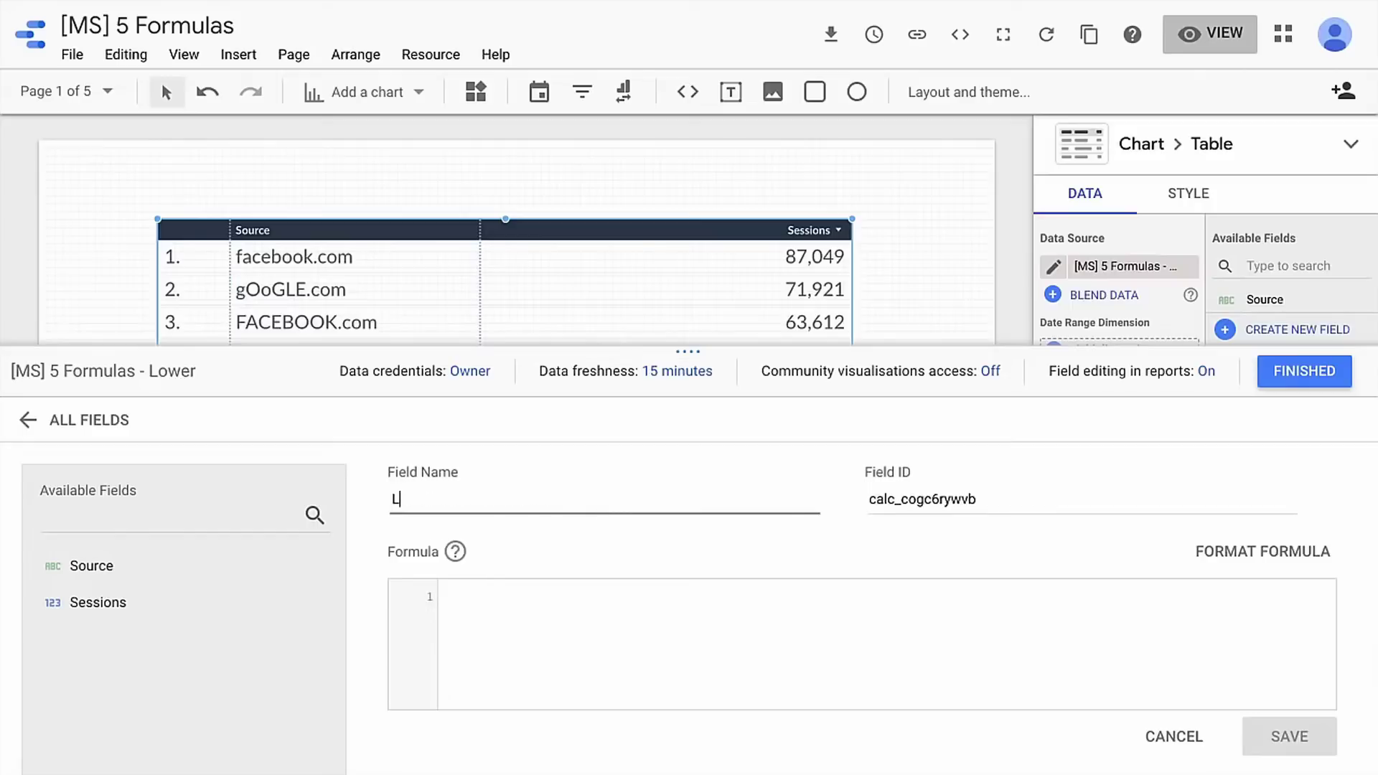
type("ource")
- Give the Lower Source field the formula LOWER(Source), save it and finish editing the data source
left_click(560, 622)
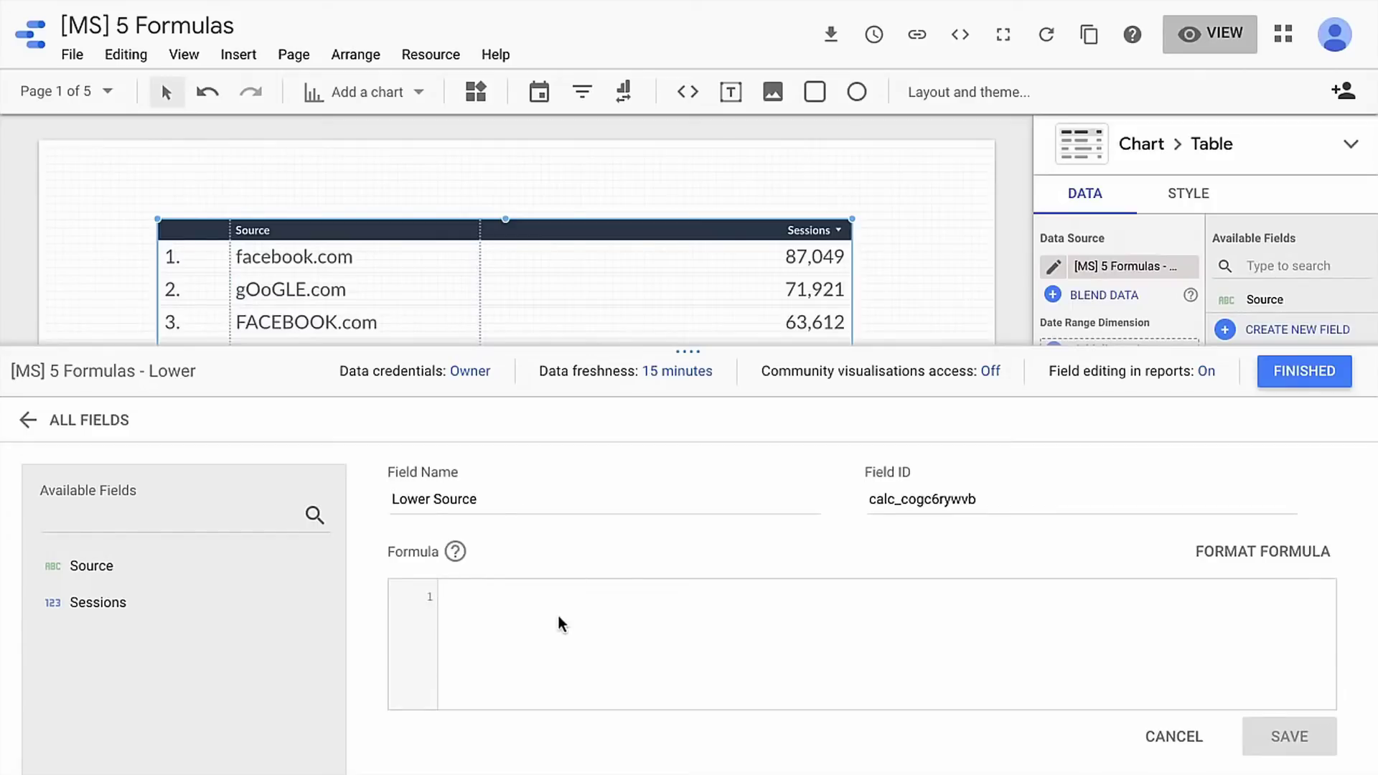
type("lower")
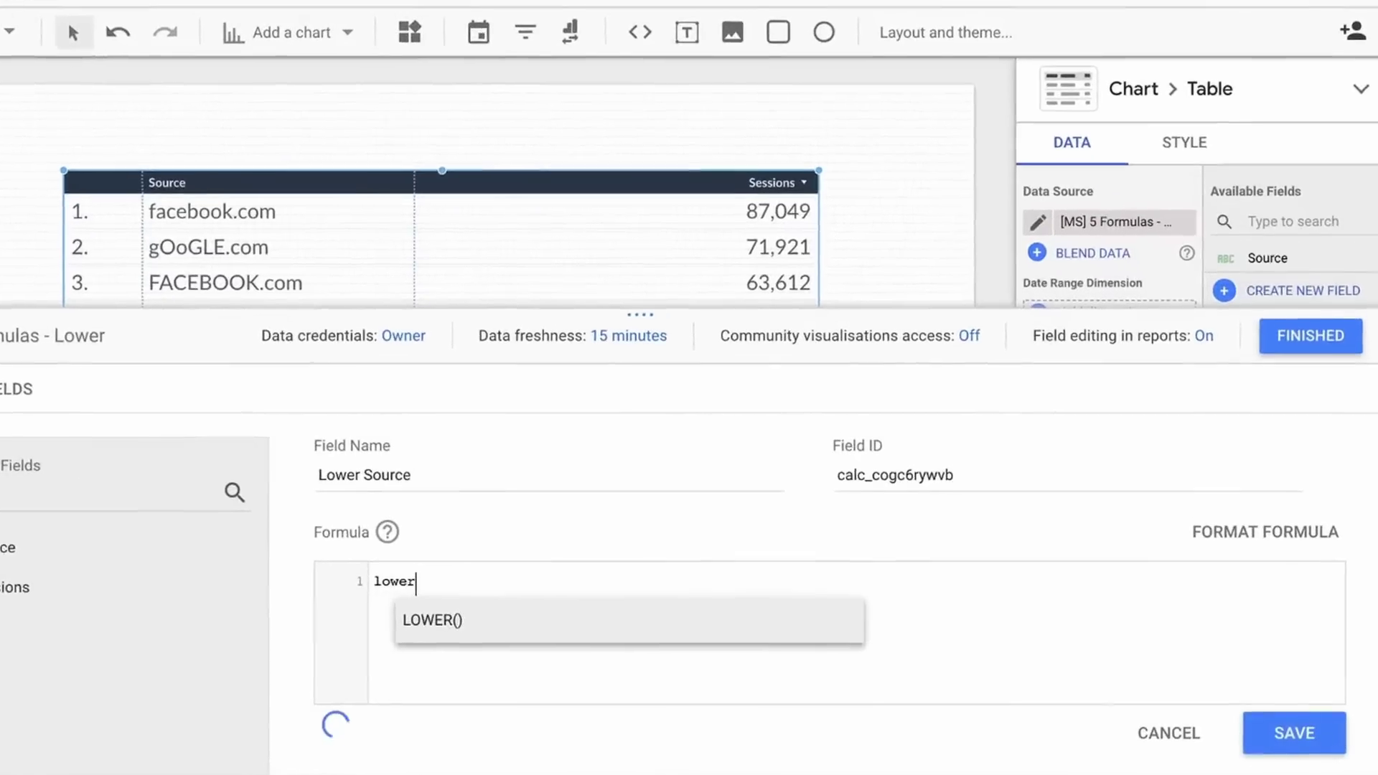
key("Return")
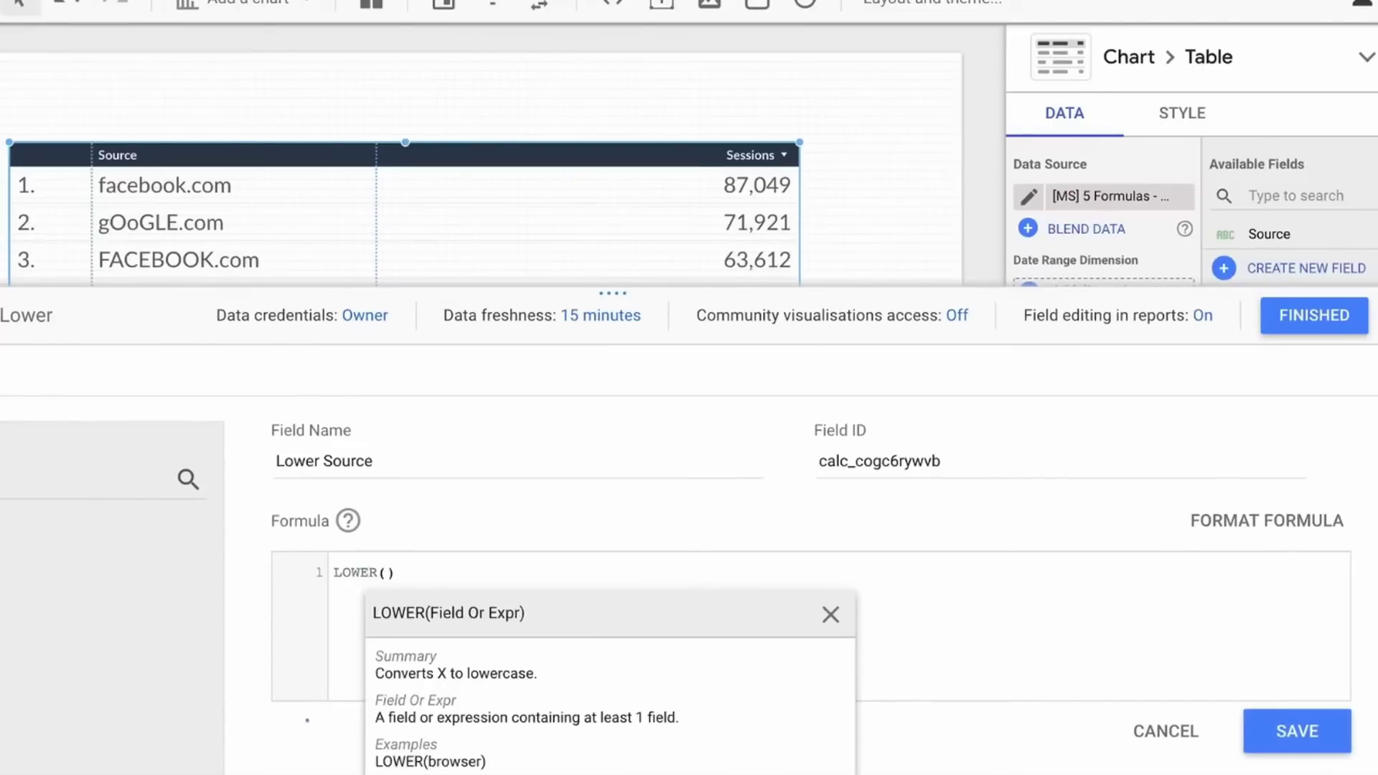
left_click(32, 576)
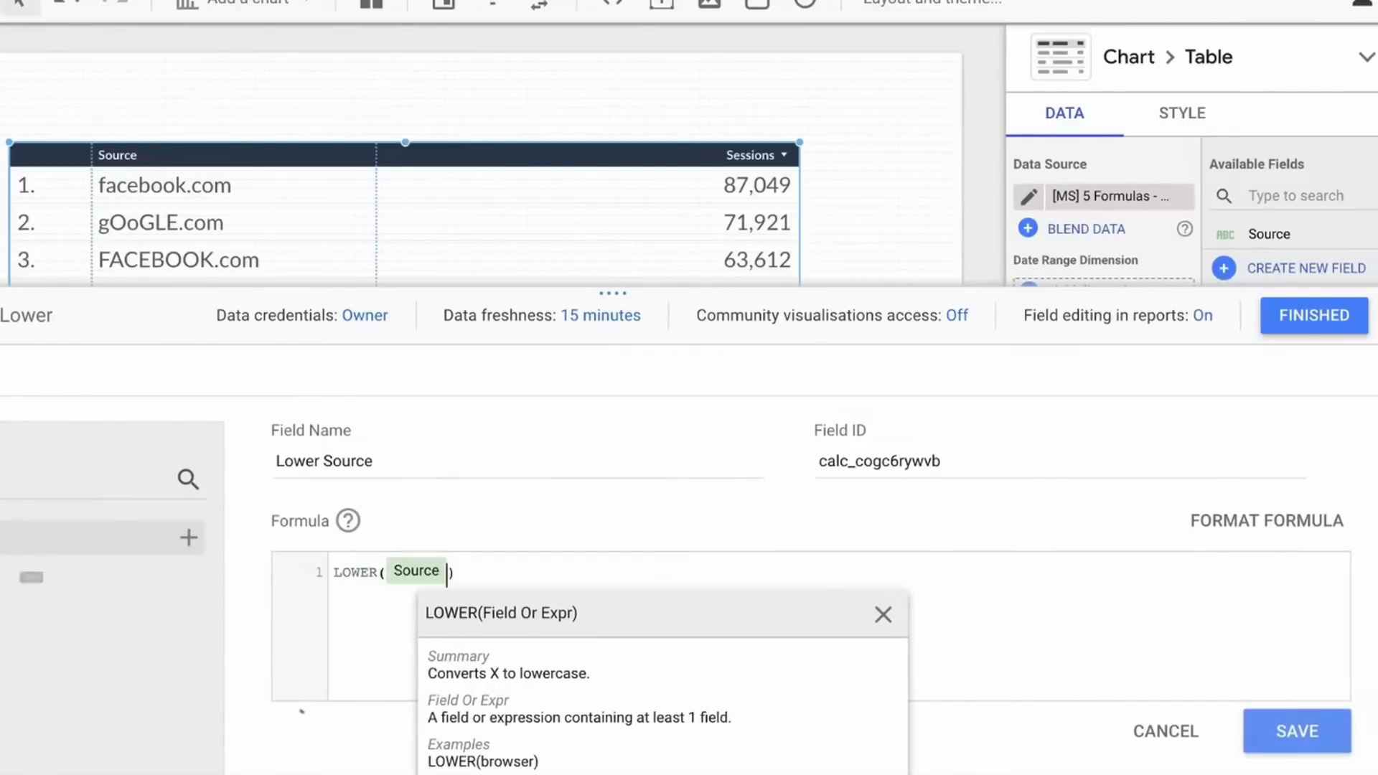
left_click(788, 564)
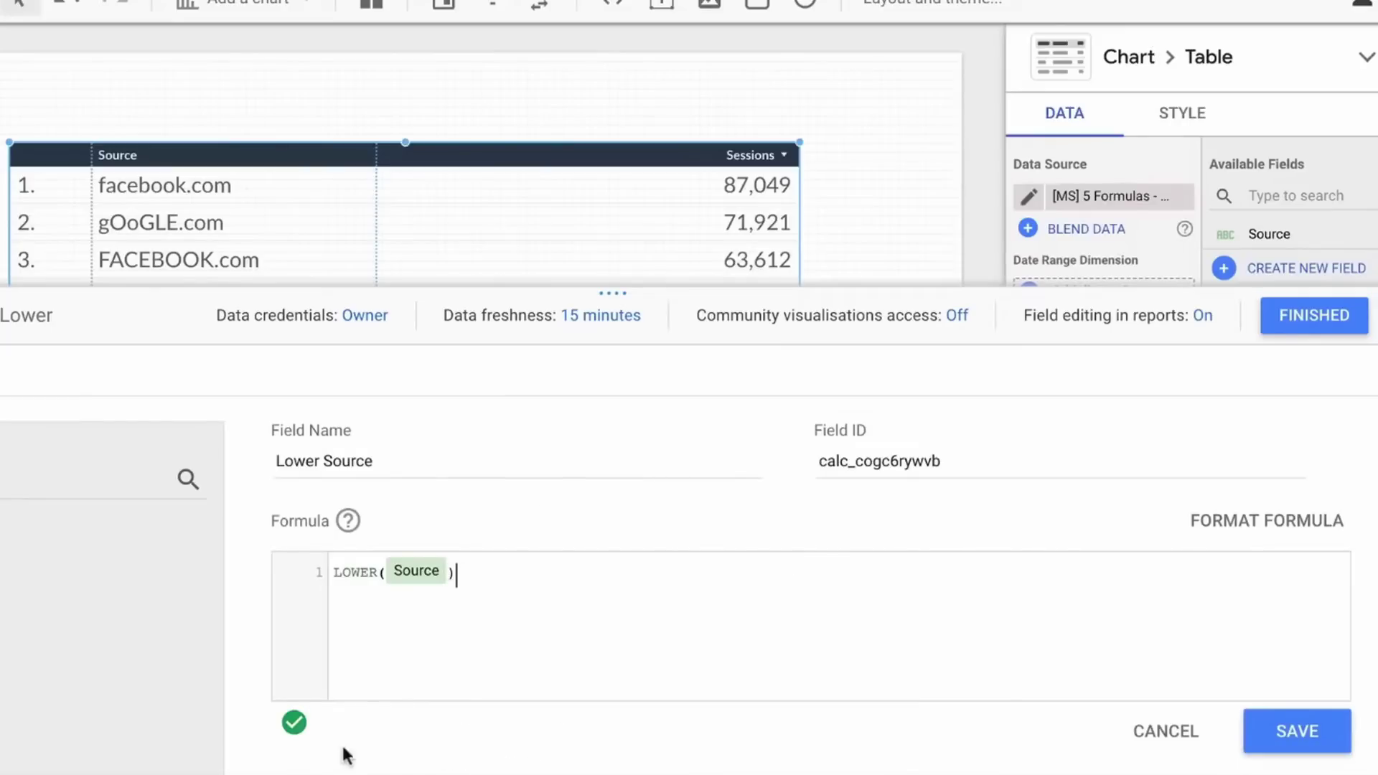
left_click(1344, 751)
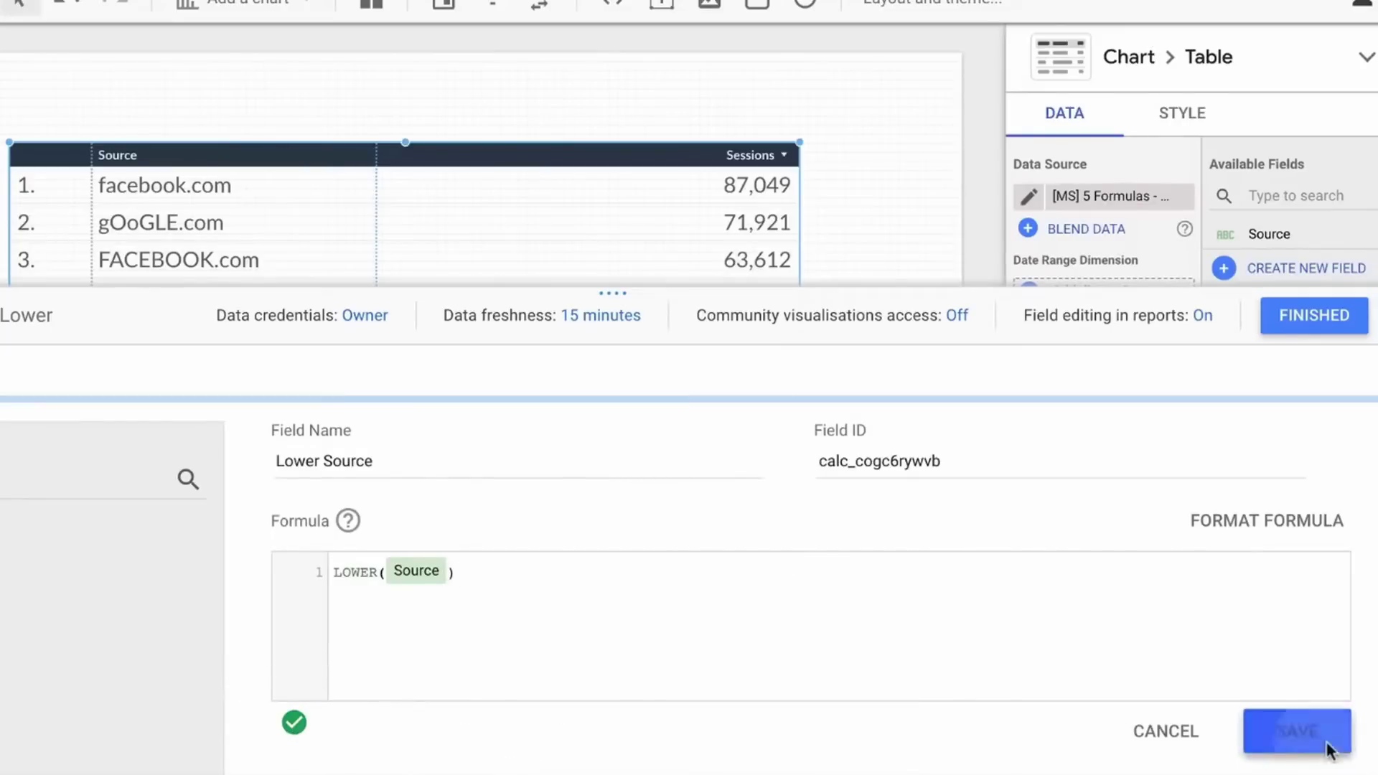
left_click(1315, 315)
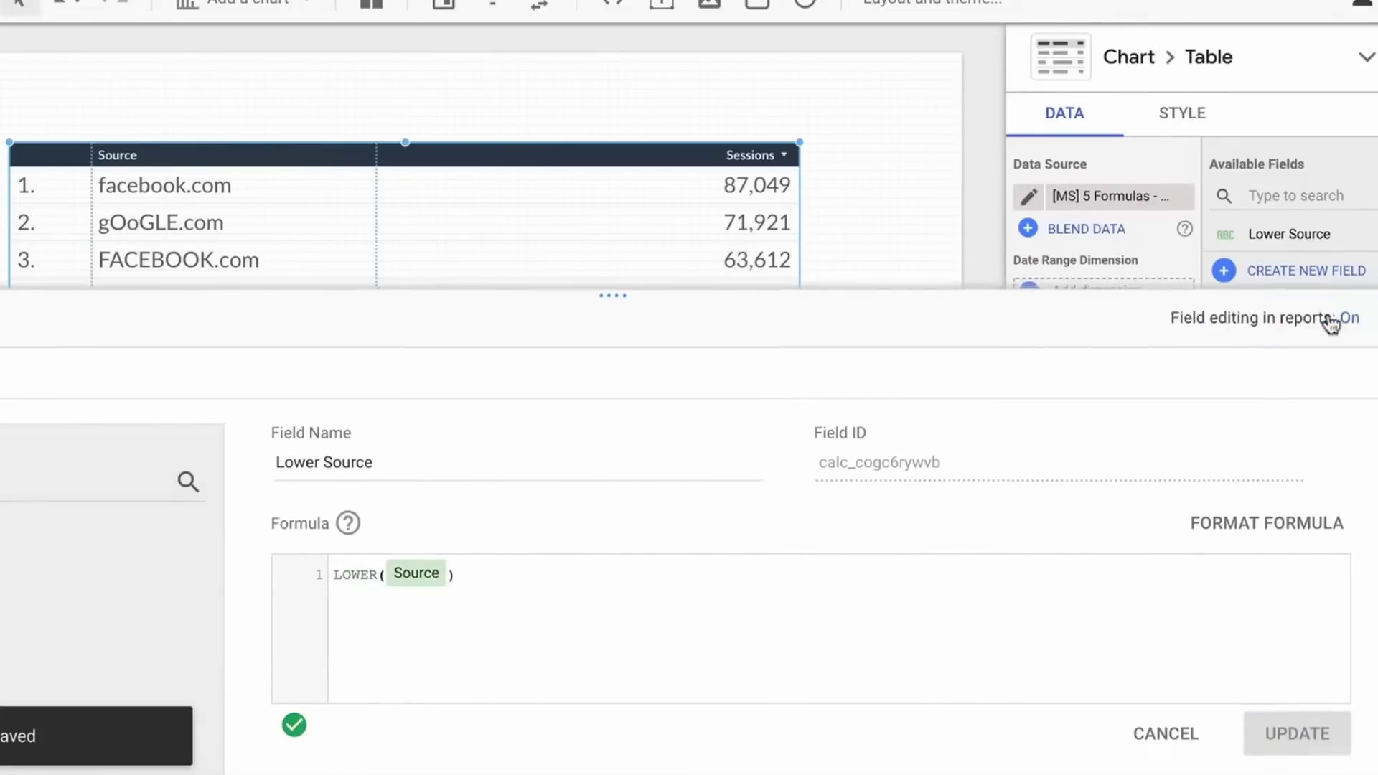
- Add Lower Source as the table's second dimension after Source and widen its column to show the full values
left_click_drag(1285, 237, 1104, 425)
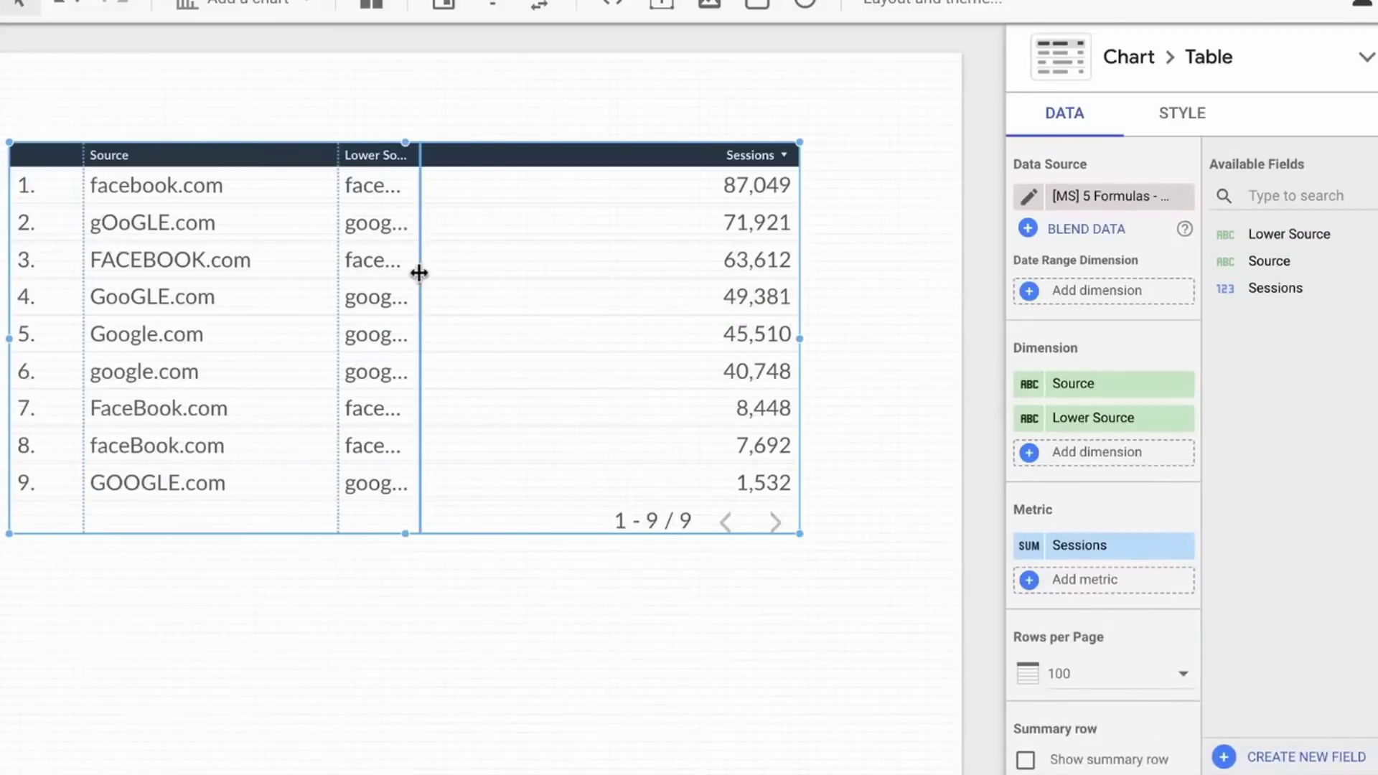
left_click_drag(418, 270, 588, 277)
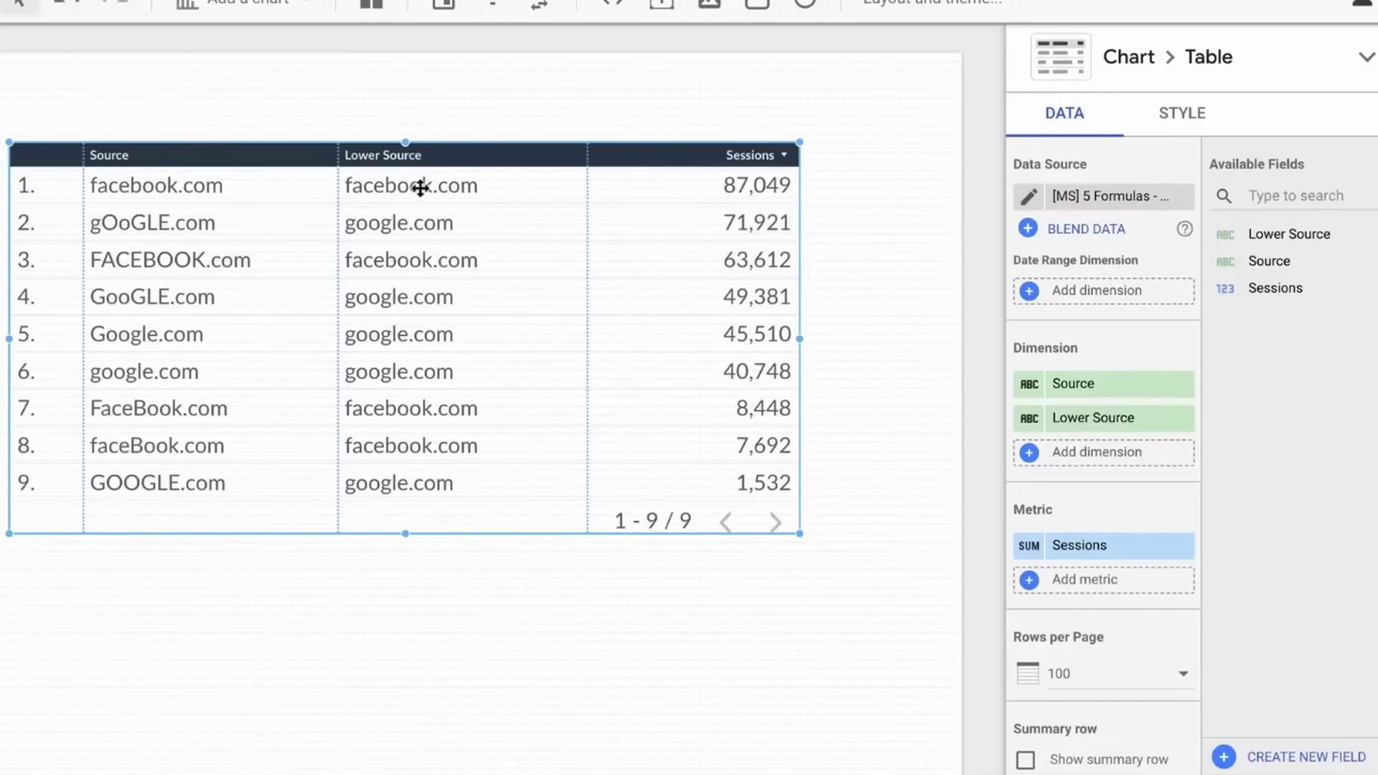
left_click(1181, 387)
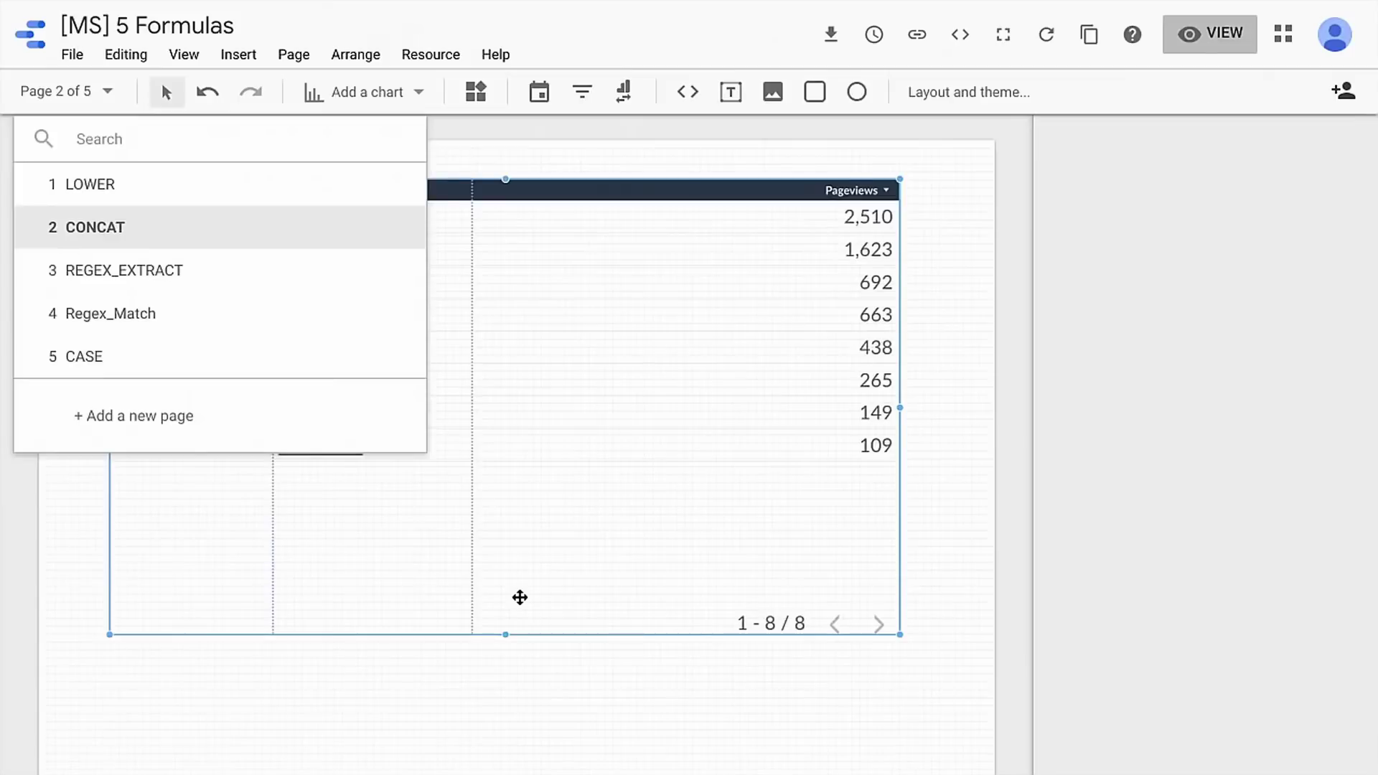
- On the CONCAT page, add Hostname before Page Path in the table's dimensions and widen the Hostname column
left_click(474, 695)
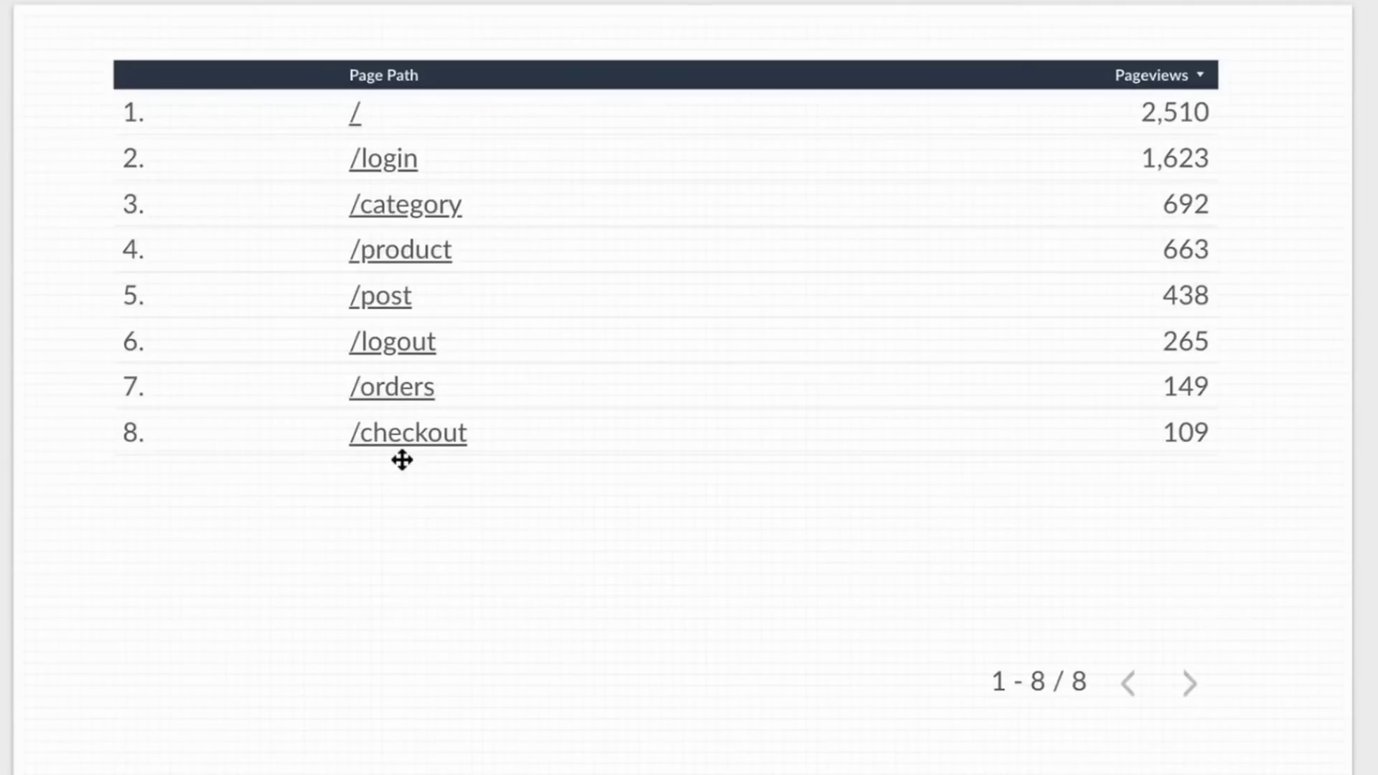
left_click(753, 345)
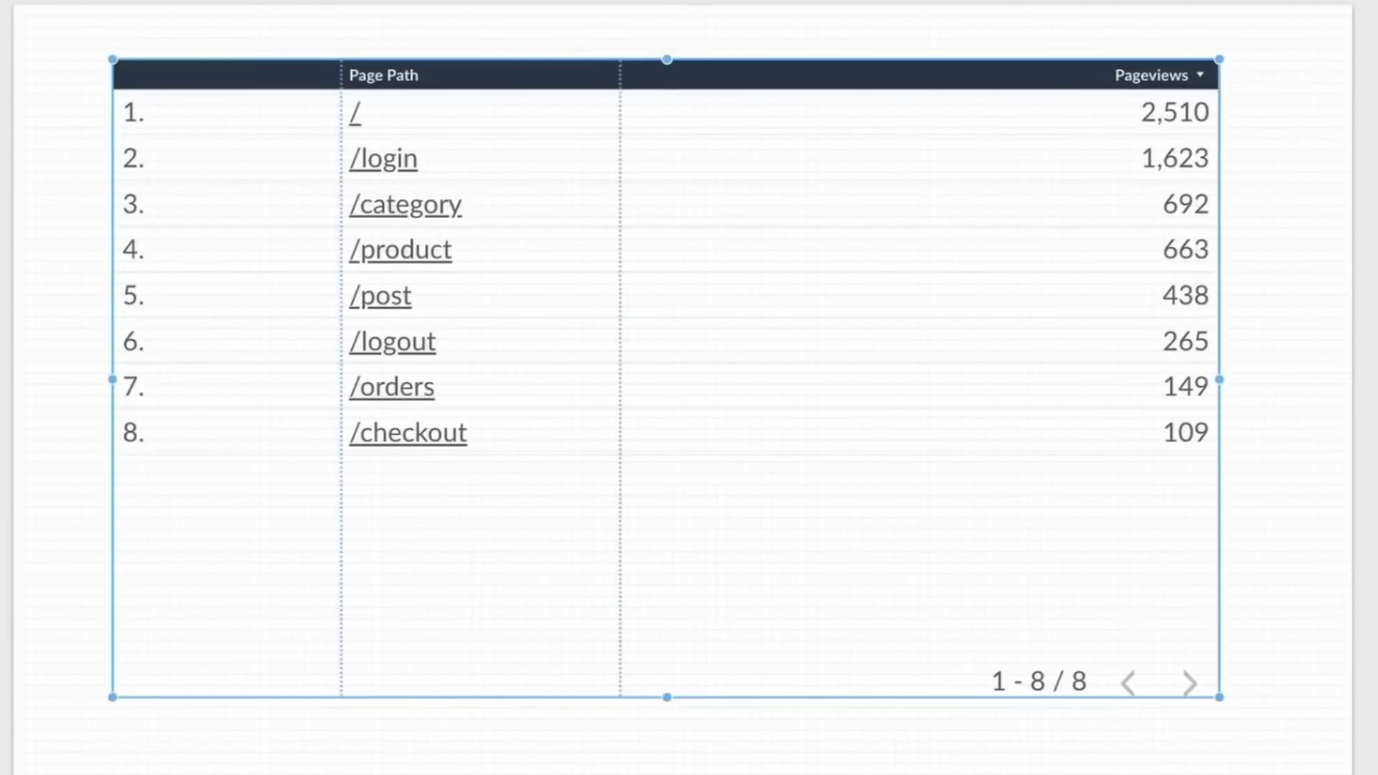
left_click_drag(1274, 323, 1114, 431)
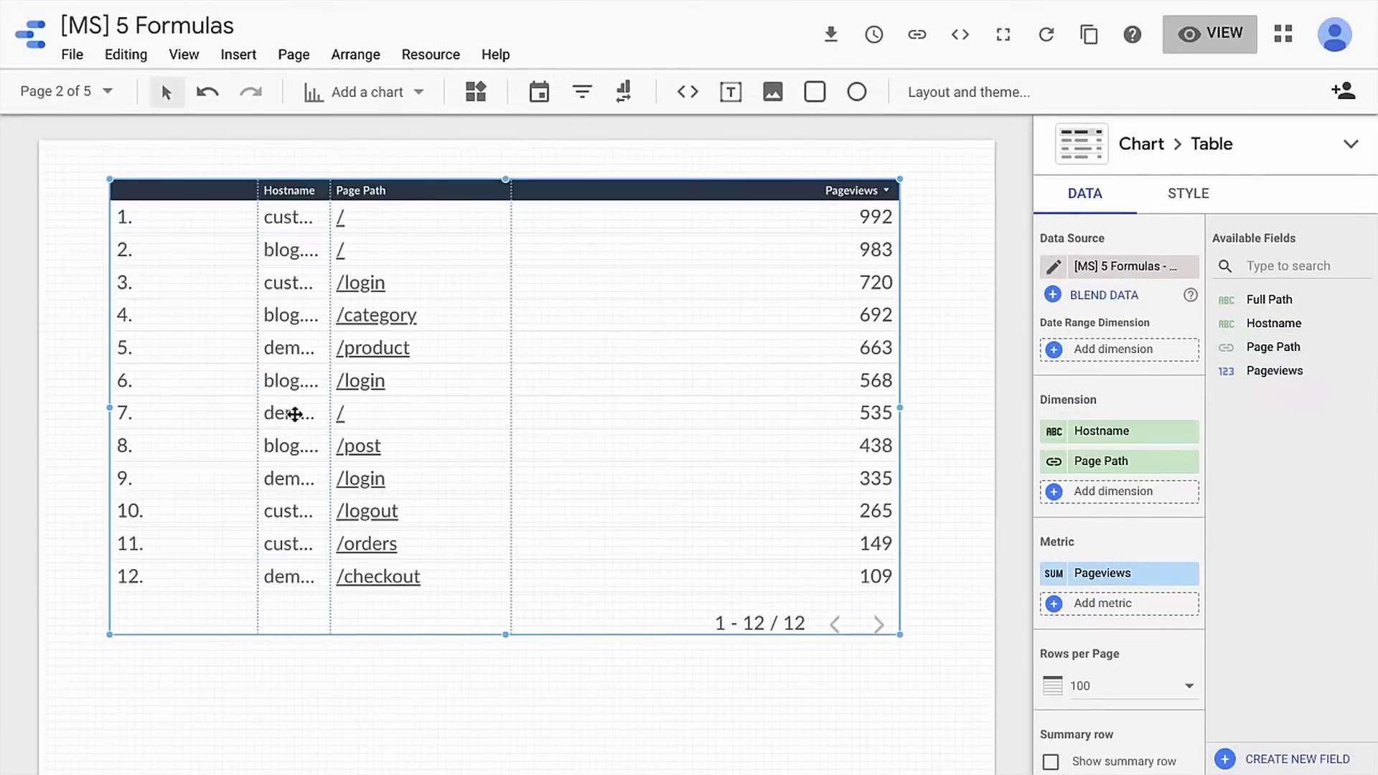
left_click_drag(331, 395, 451, 395)
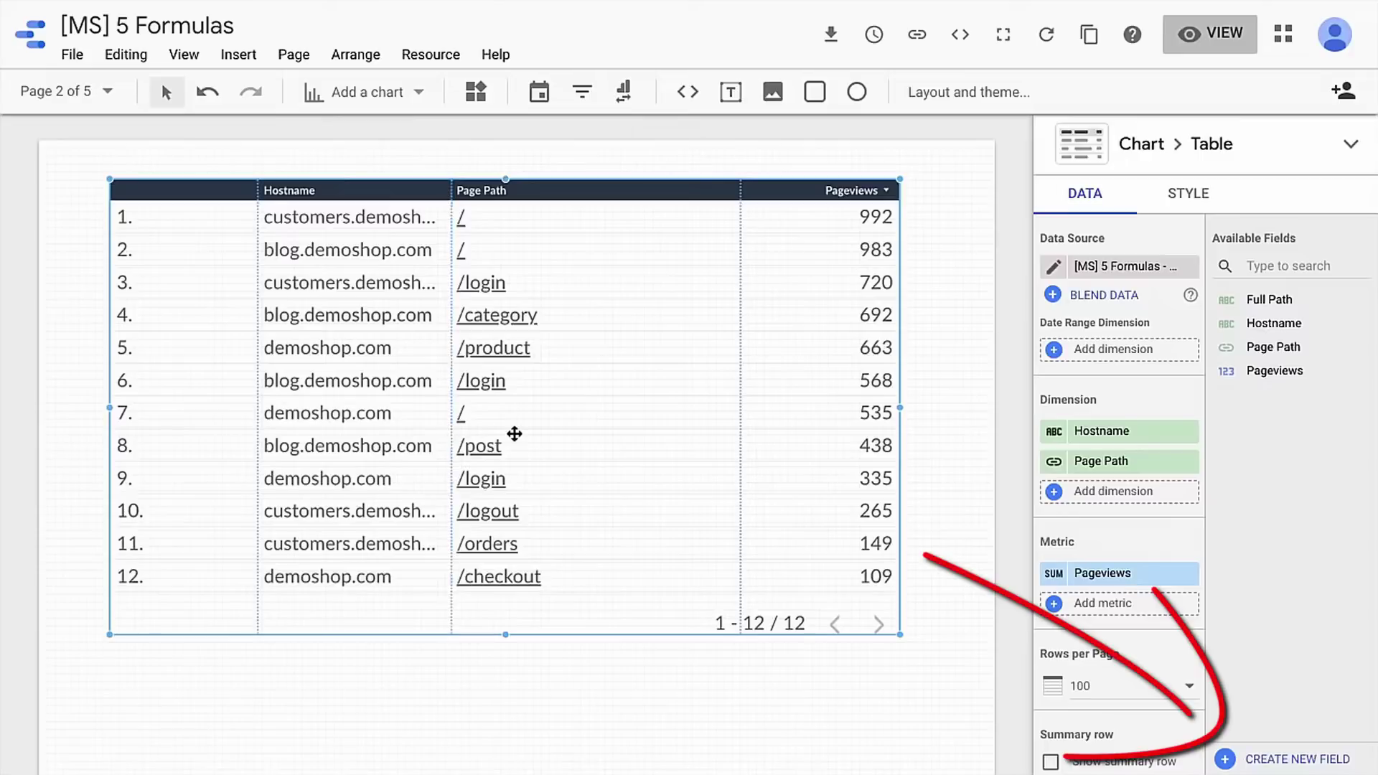
- Create a new calculated field in the Concat table's data source and name it Full URL
left_click(1252, 760)
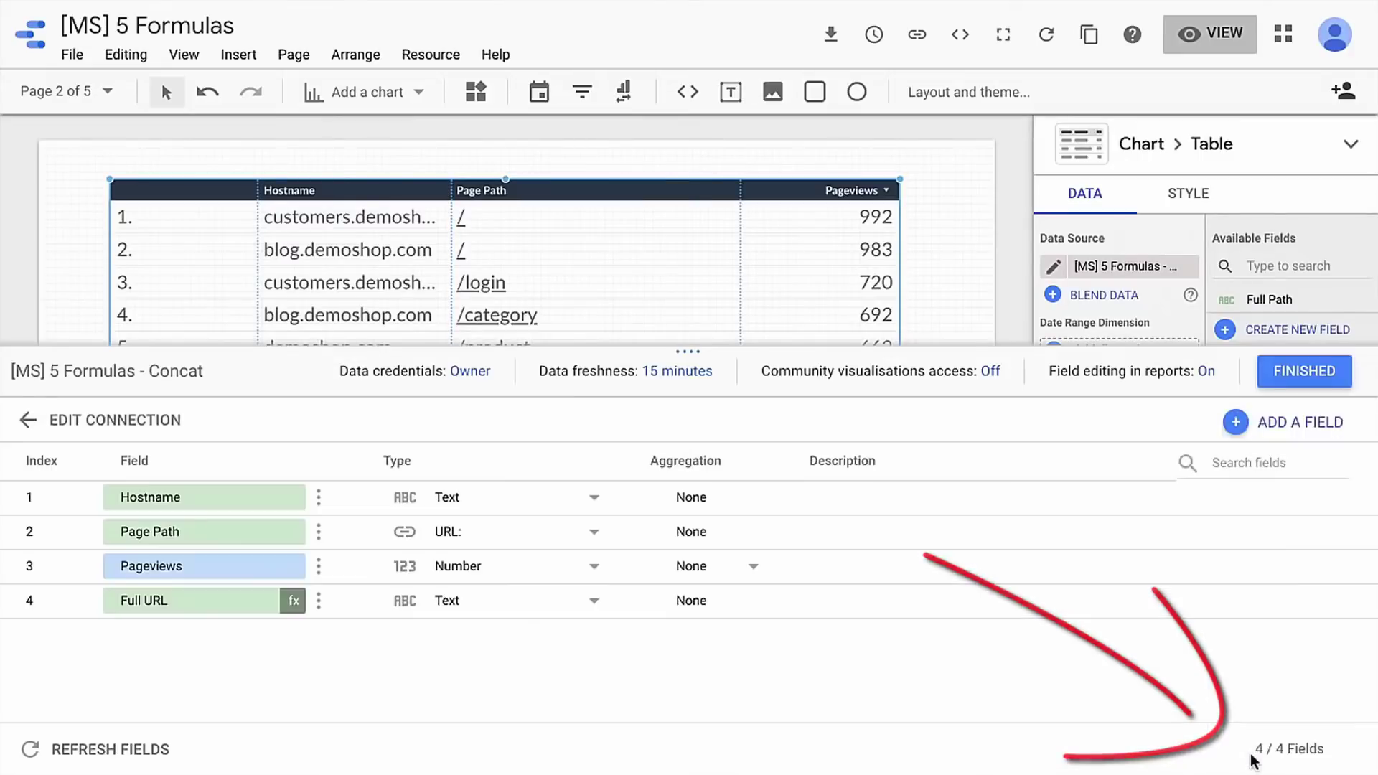
left_click(1265, 424)
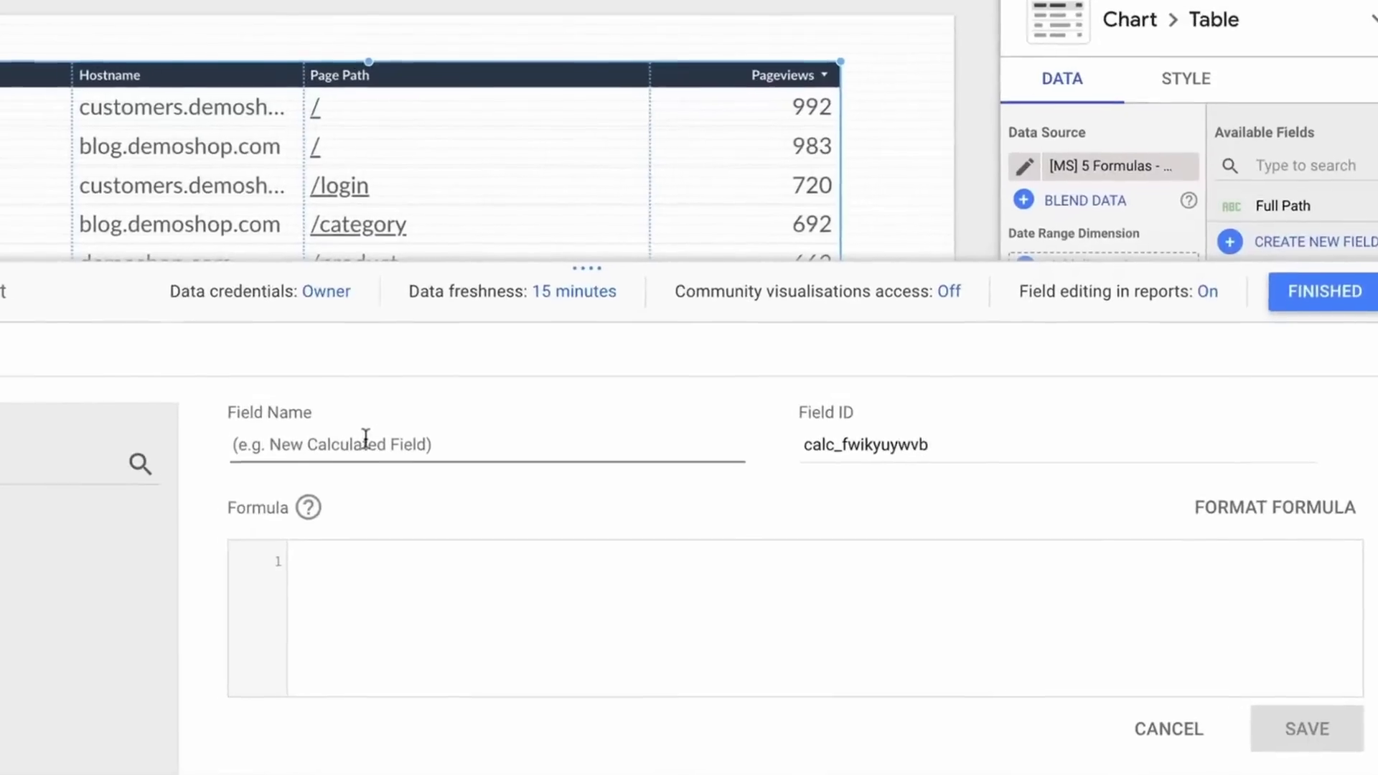
type("Full URL")
- Give the Full URL field the formula CONCAT(Hostname,Page Path), save it and finish editing the data source
left_click(374, 590)
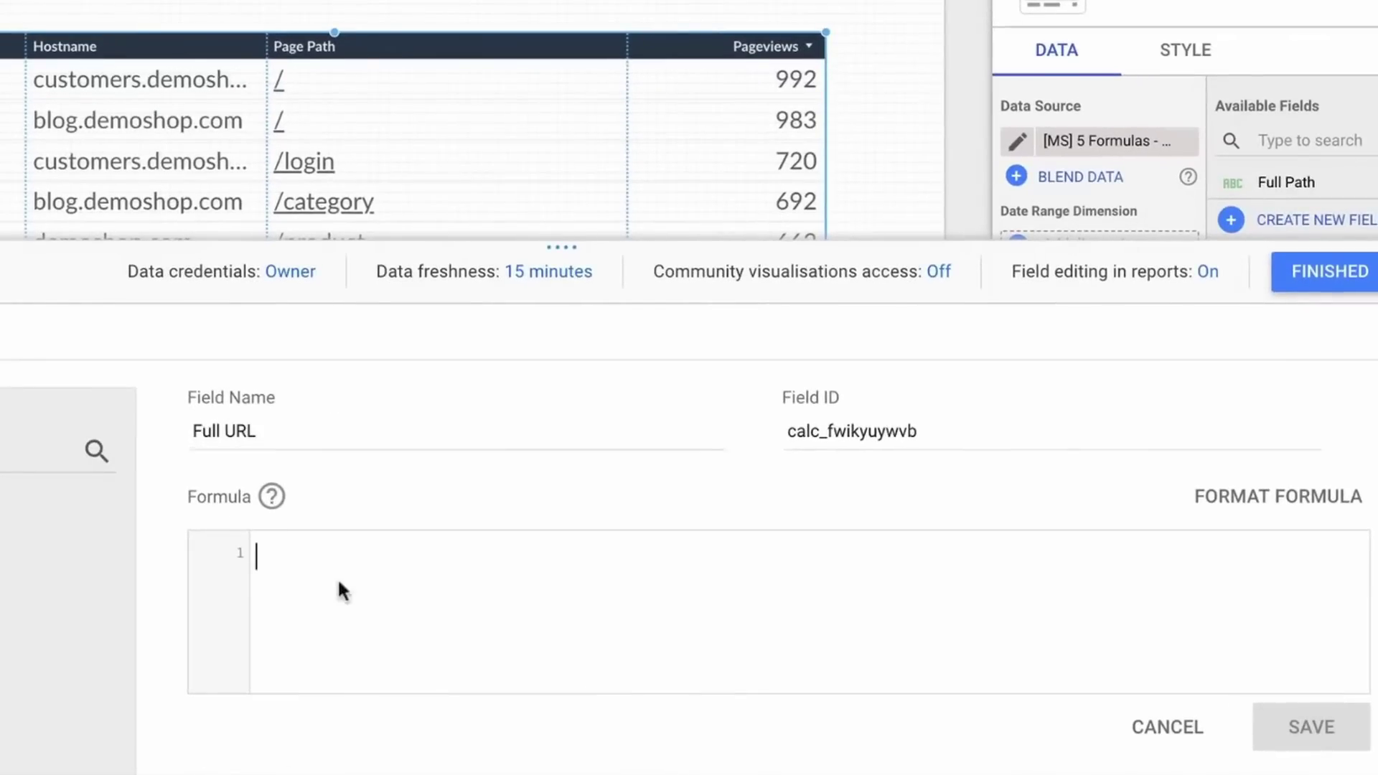
type("con")
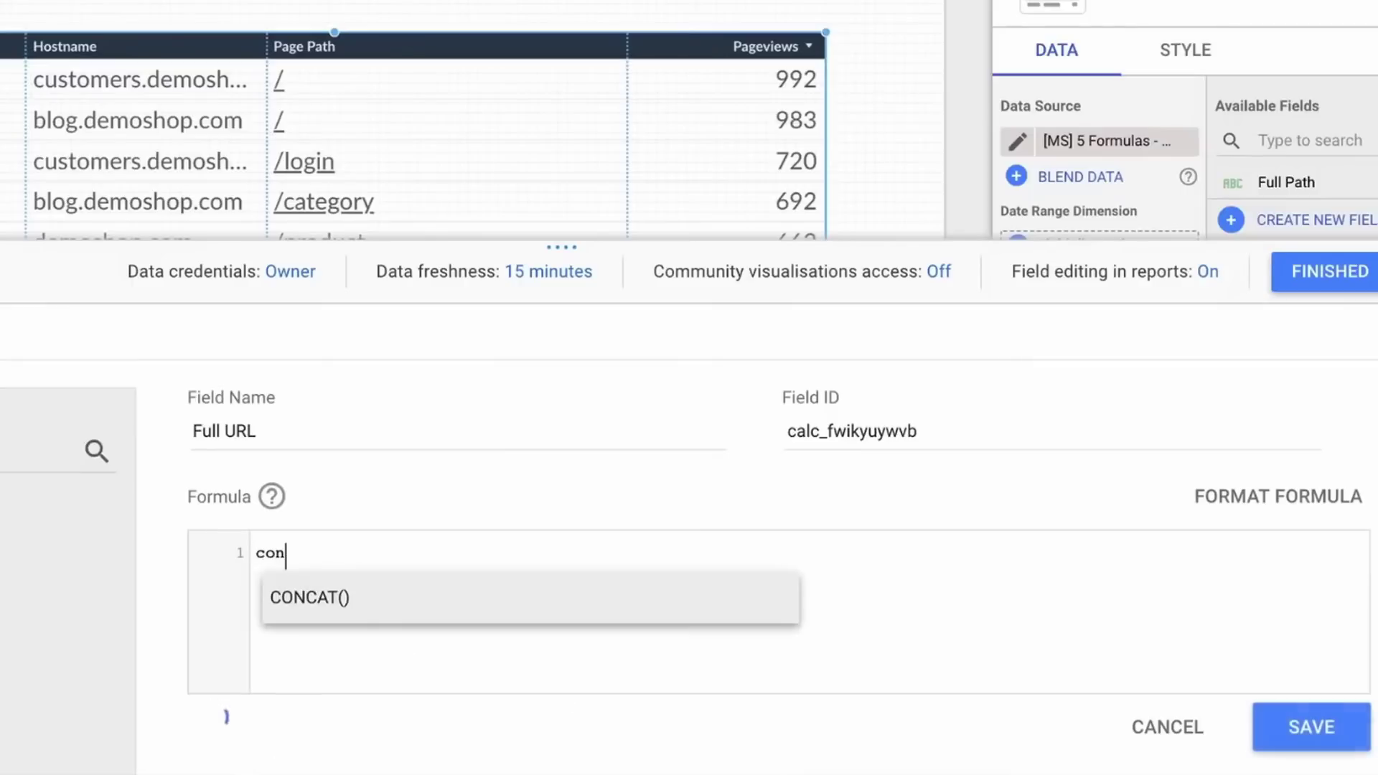
key("Return")
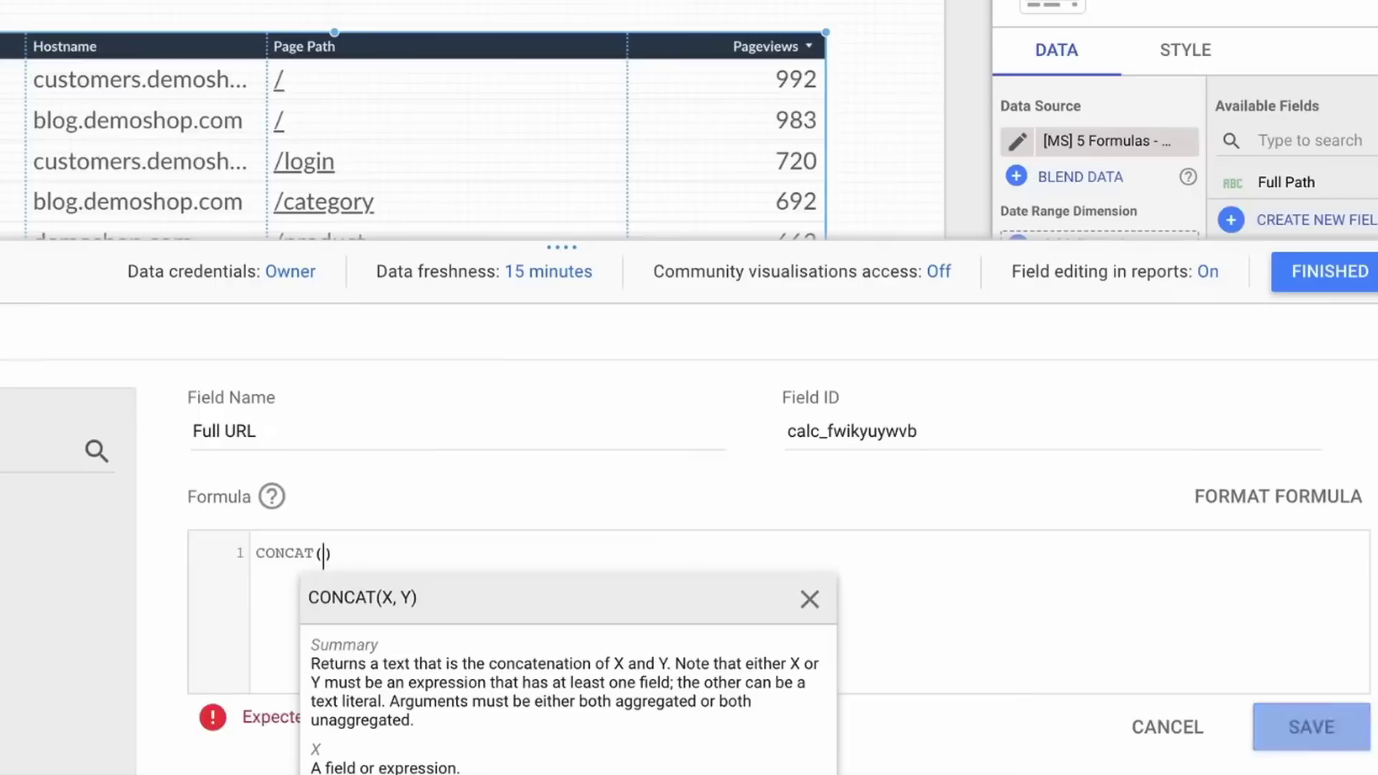
type("Host")
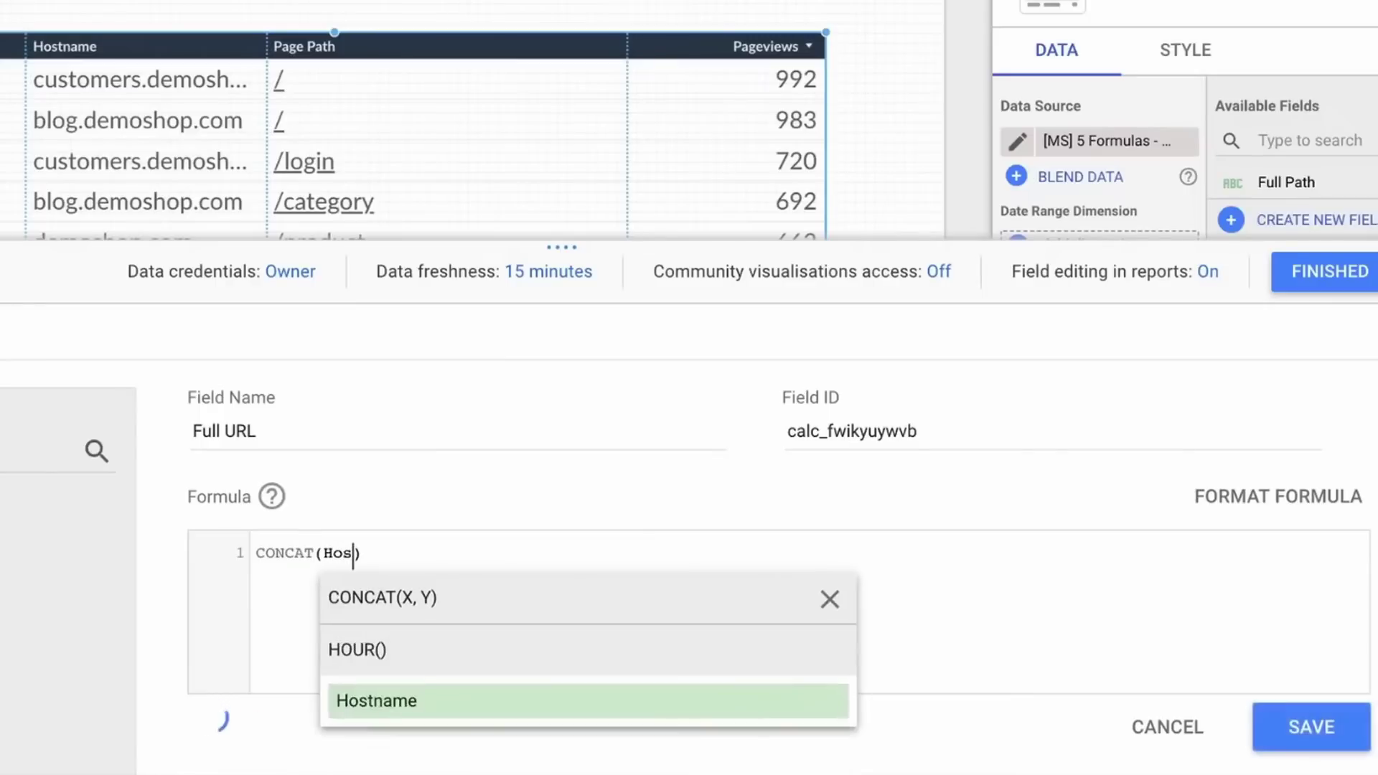
key("Return")
type(",P")
key("Return")
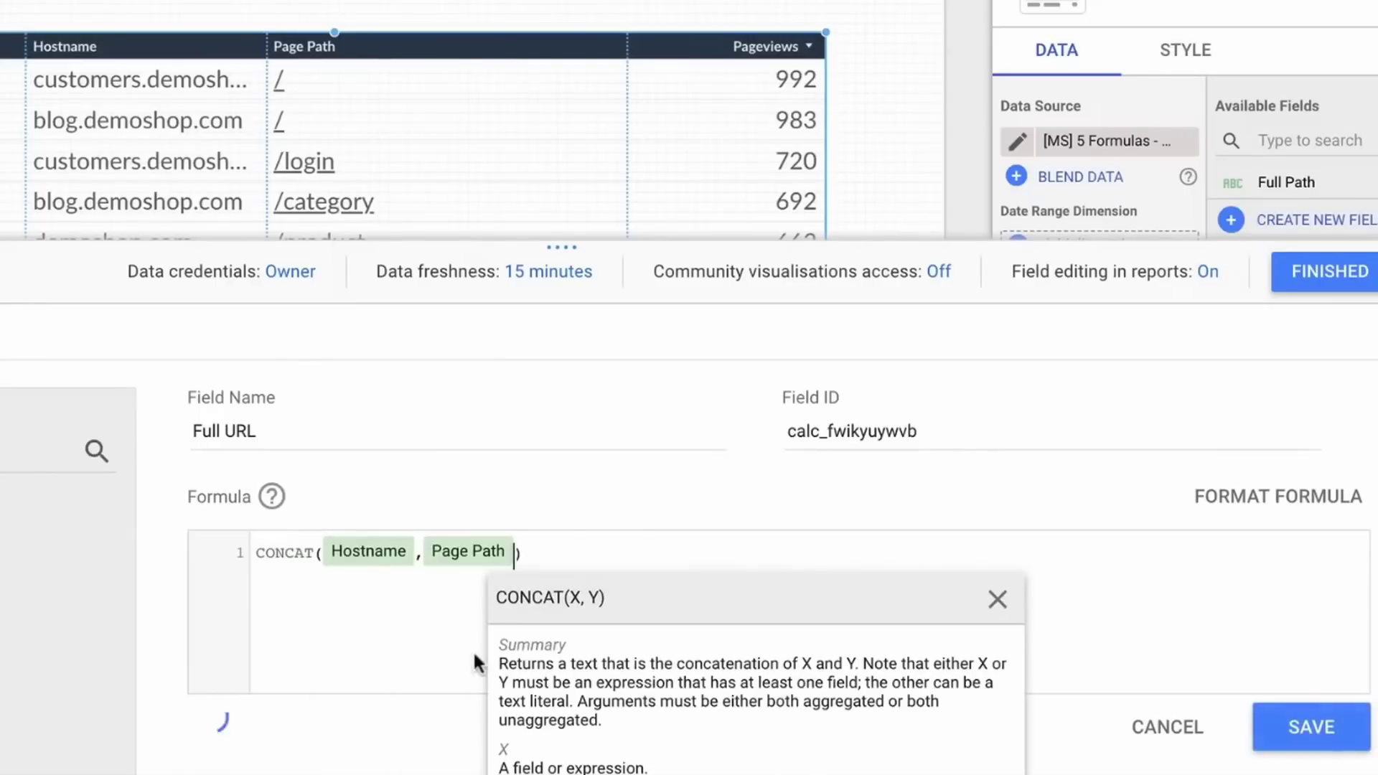
left_click(1322, 733)
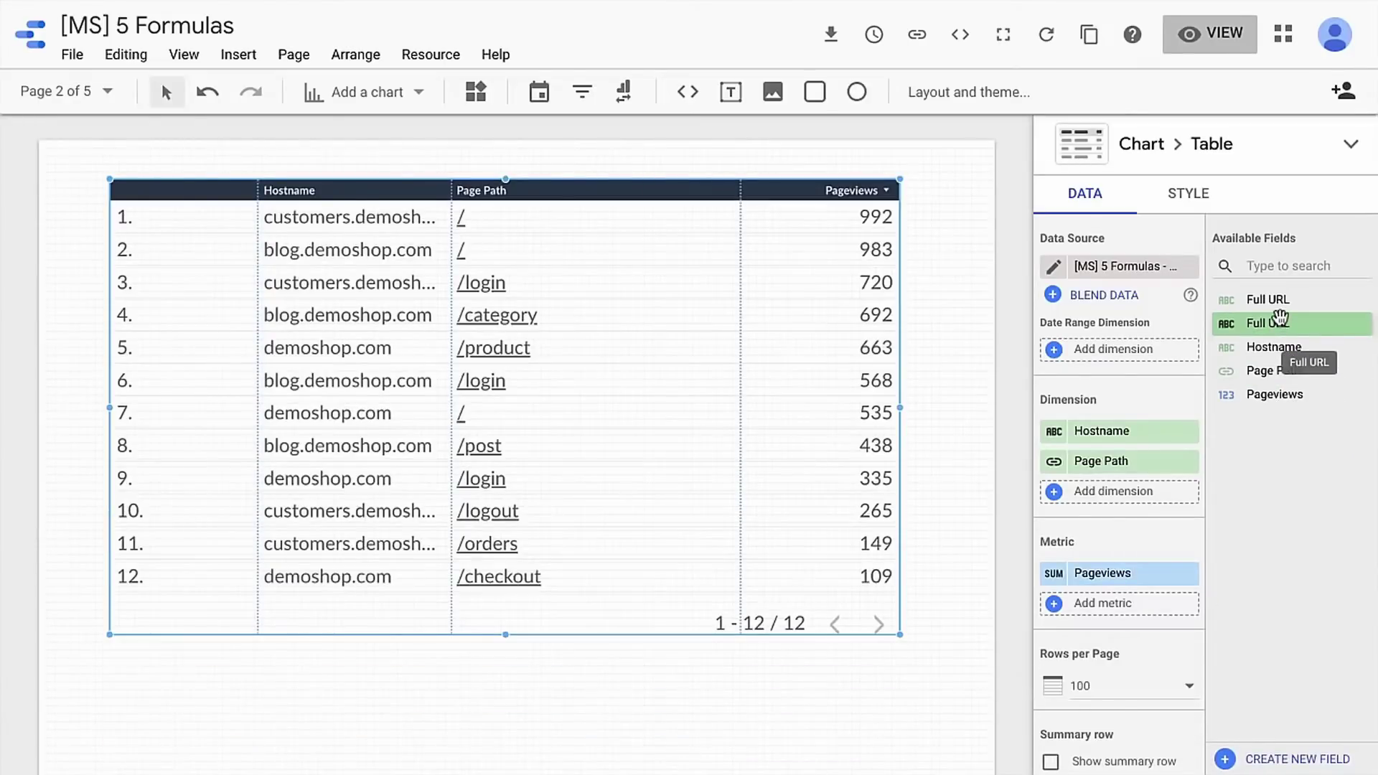
- Use Full URL in place of Hostname and Page Path in the table's dimensions and adjust the column widths to show the full values
left_click_drag(1280, 317, 1119, 460)
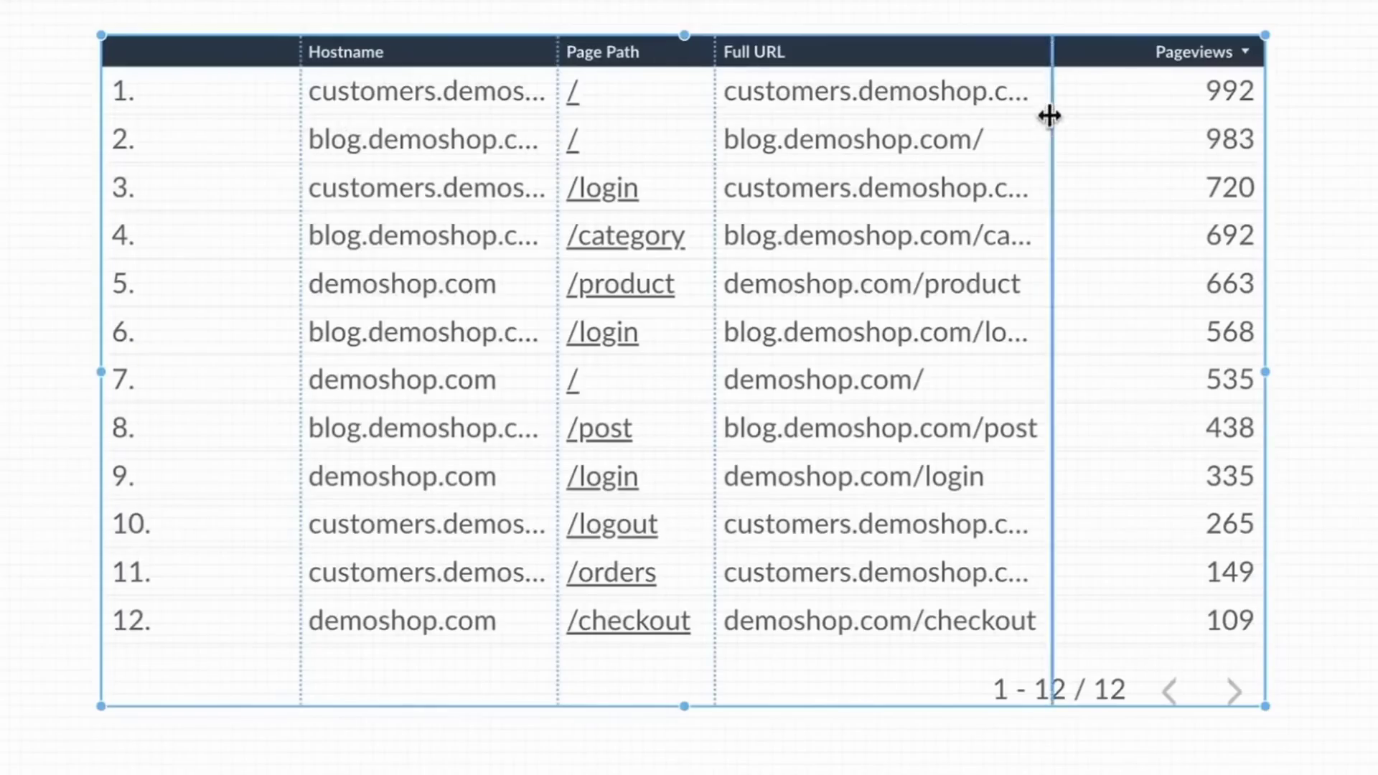
left_click_drag(1058, 114, 1148, 114)
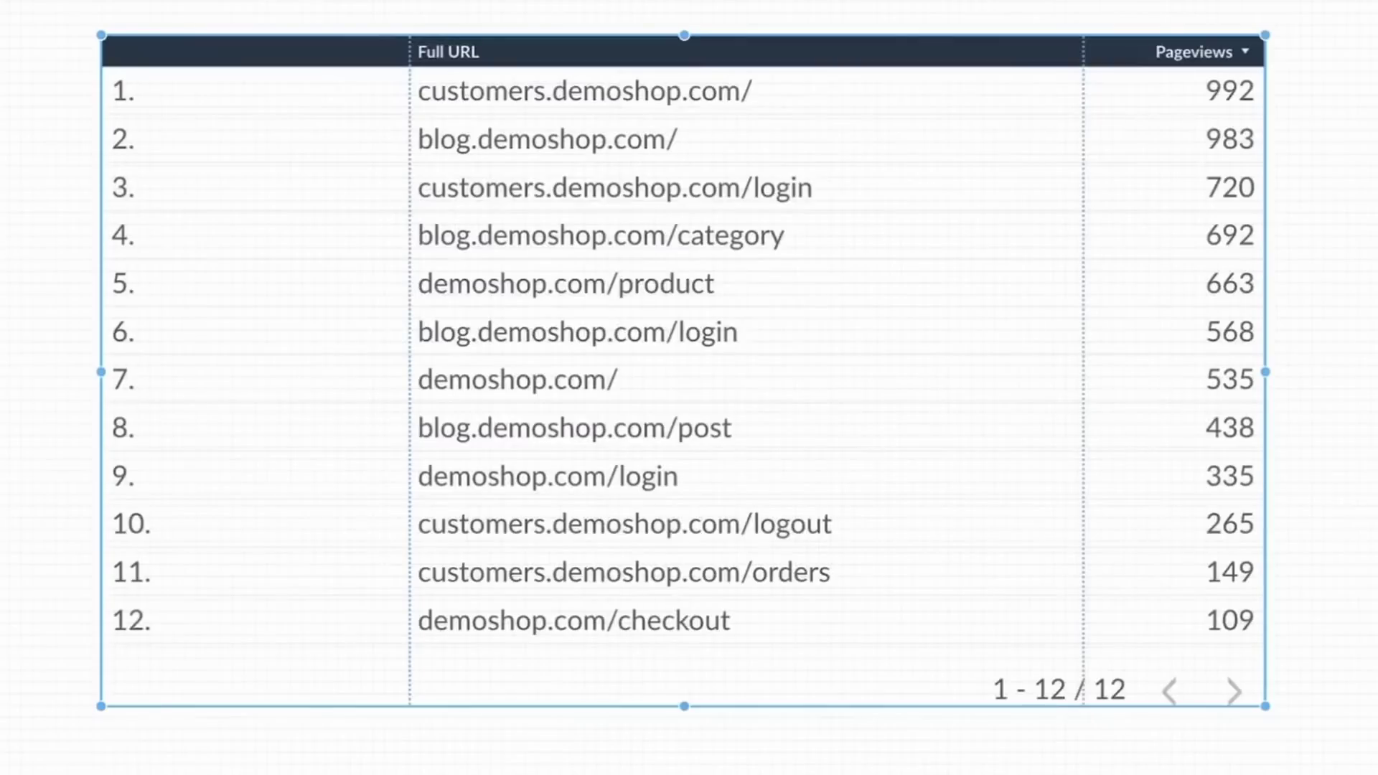
left_click_drag(406, 363, 202, 363)
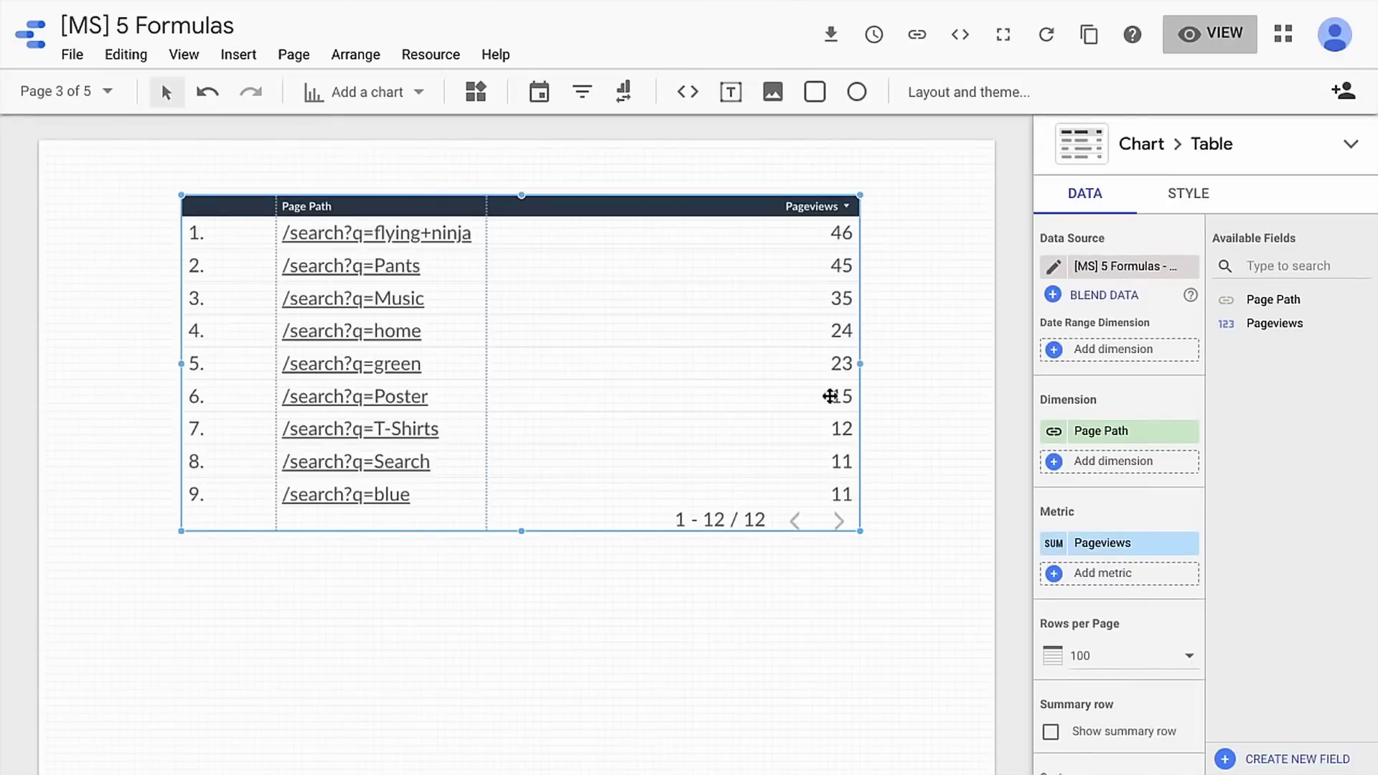
- Create a new calculated field in the data source of the search page table on page 3 and name it Search Term
left_click(1278, 758)
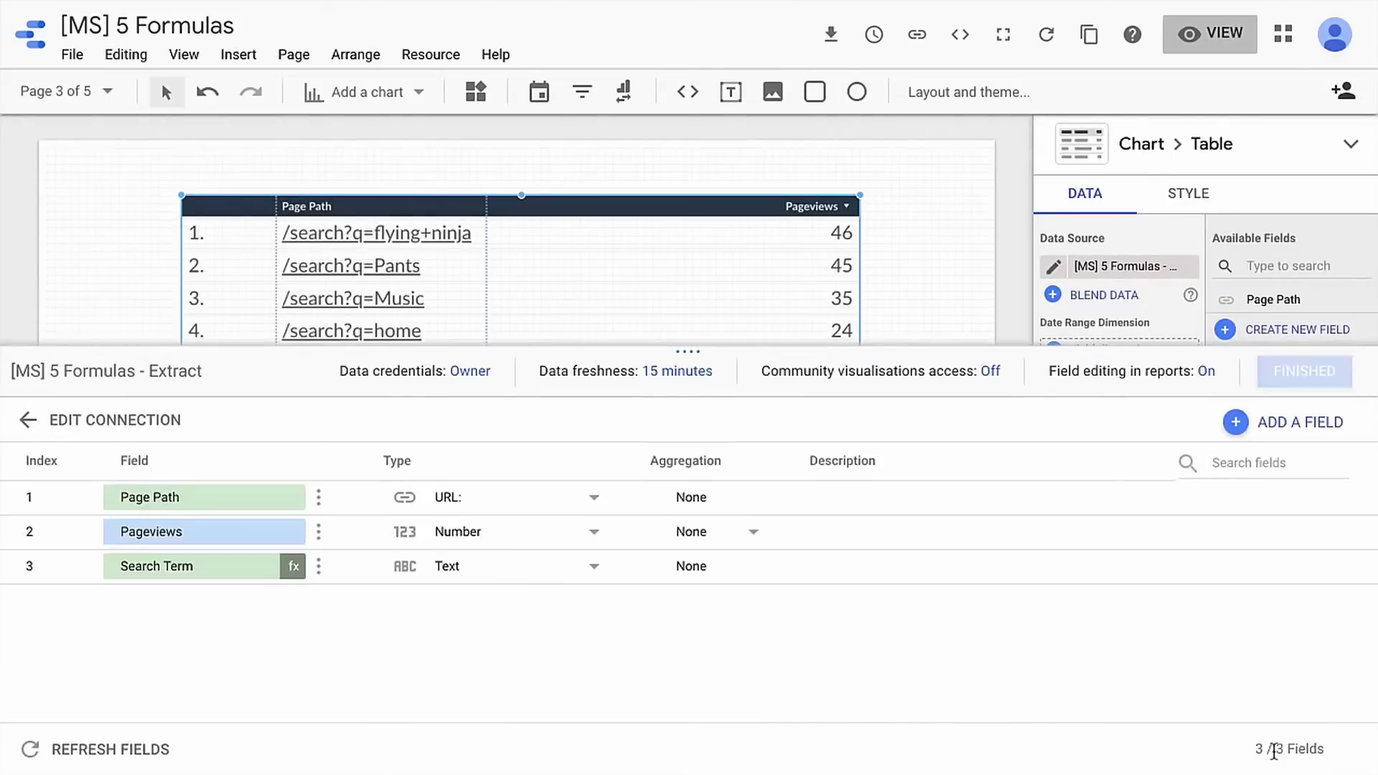
left_click(508, 495)
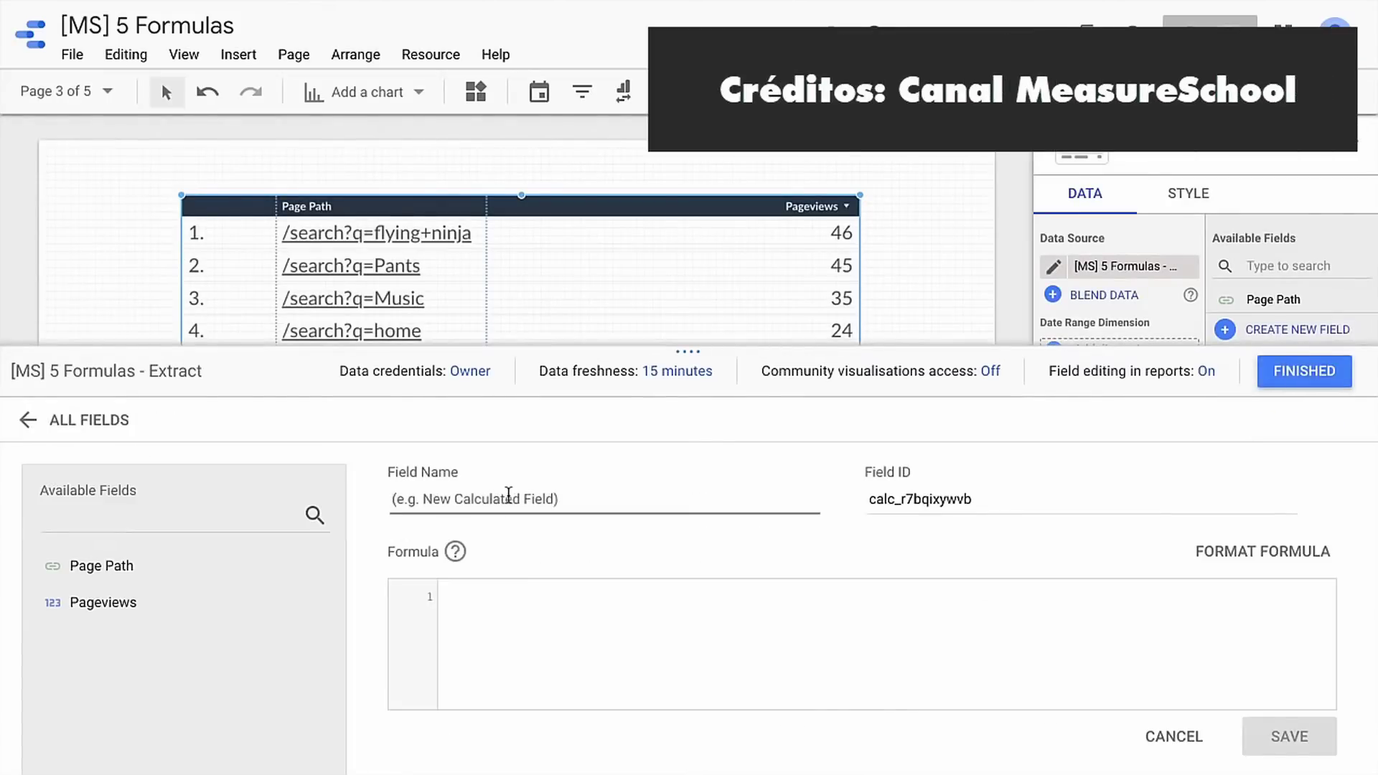
type("Search Term")
- Give the Search Term field the formula REGEXP_EXTRACT(Page Path,'q=(.*)'), save it and finish editing the data source
left_click(532, 584)
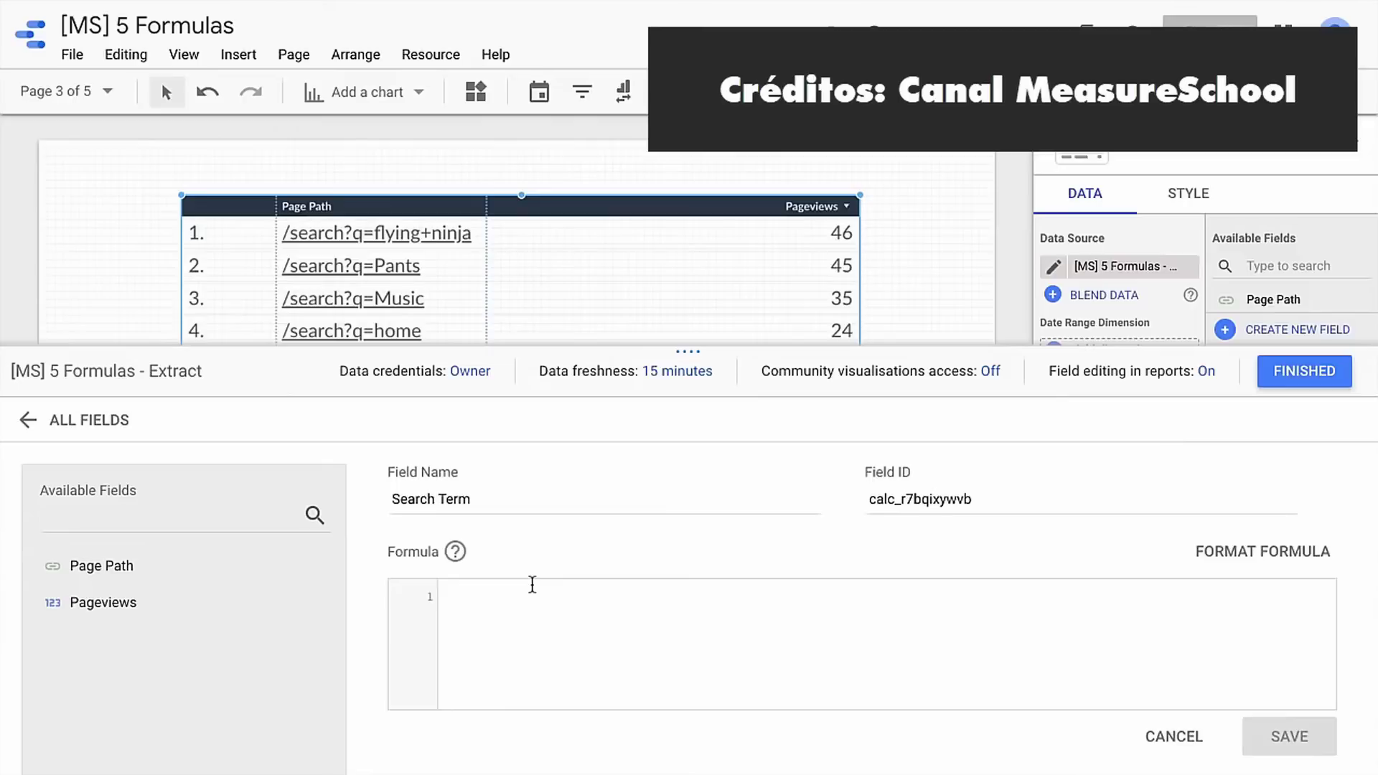
type("REGE")
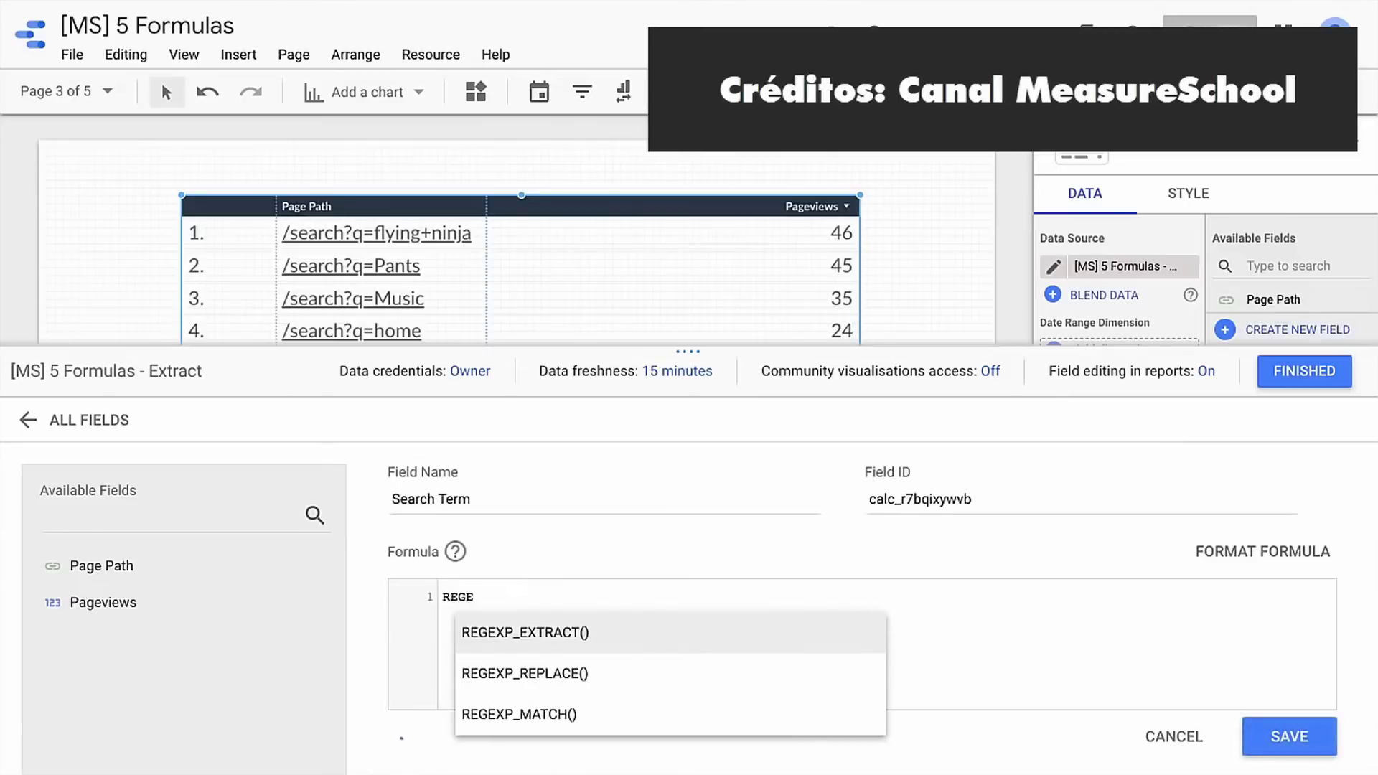
key("Return")
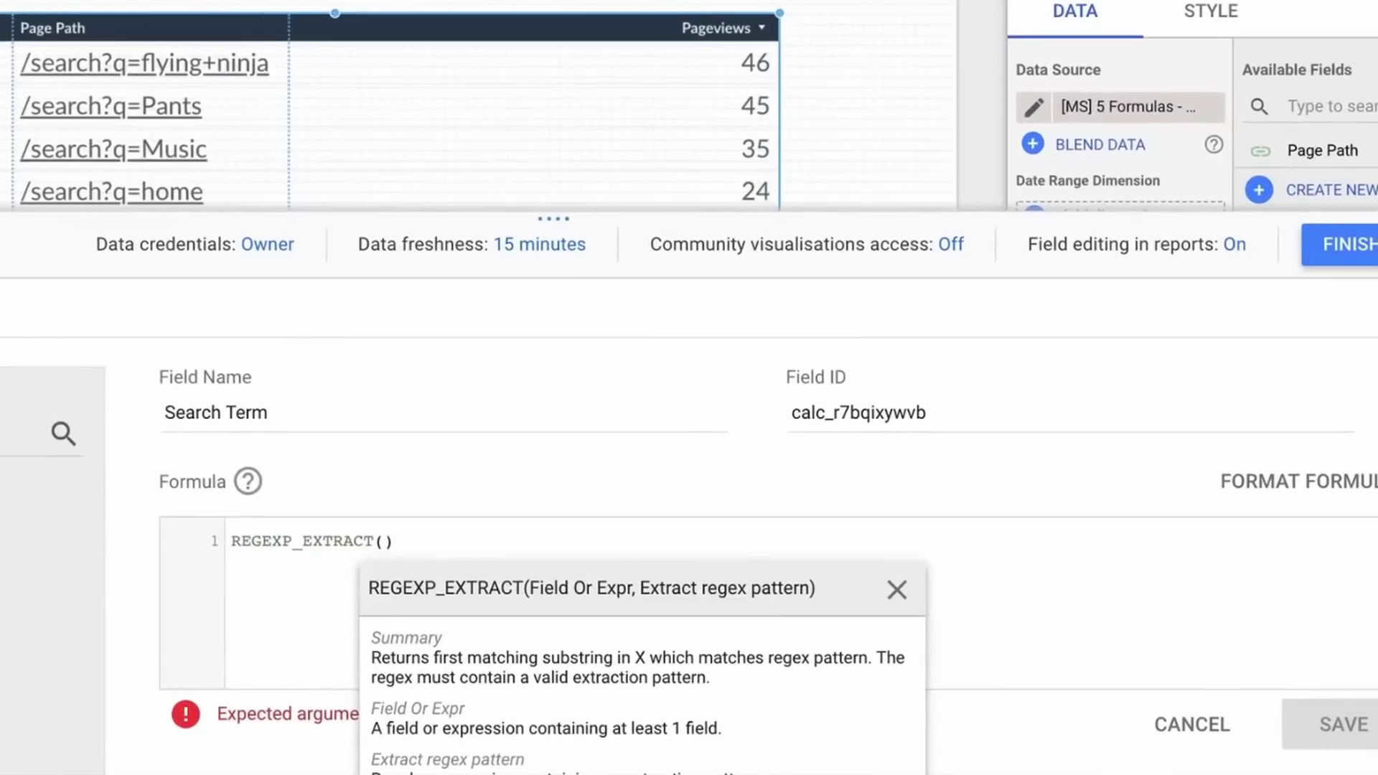
left_click(29, 501)
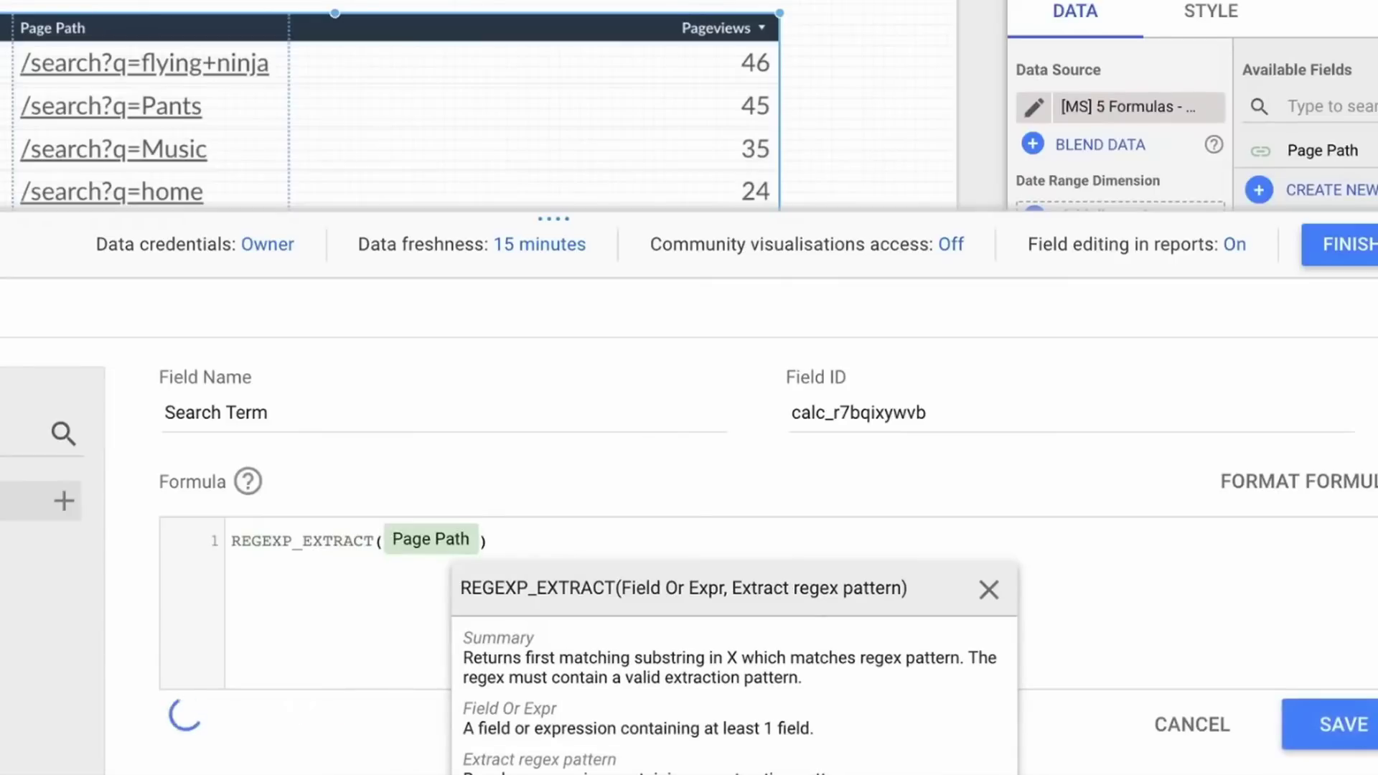
type(", '")
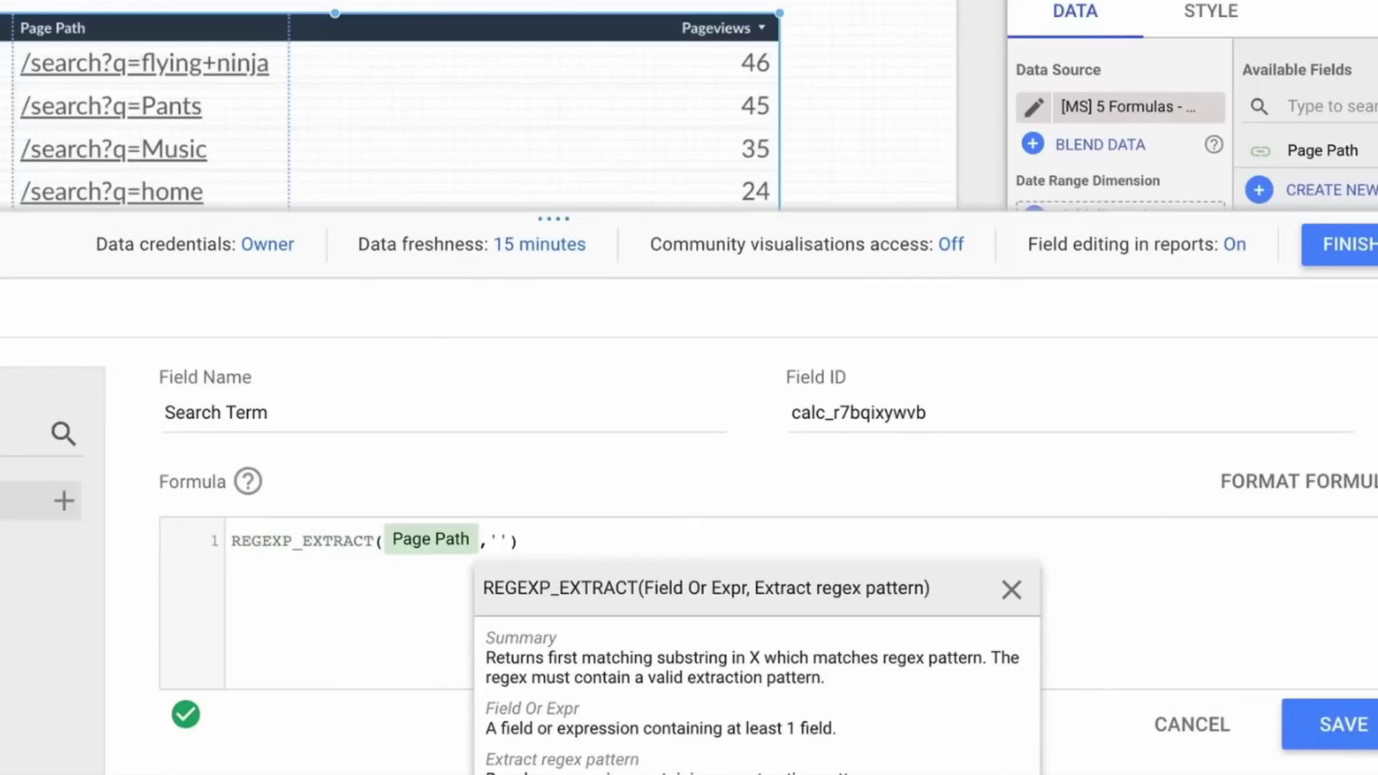
type("q=(.")
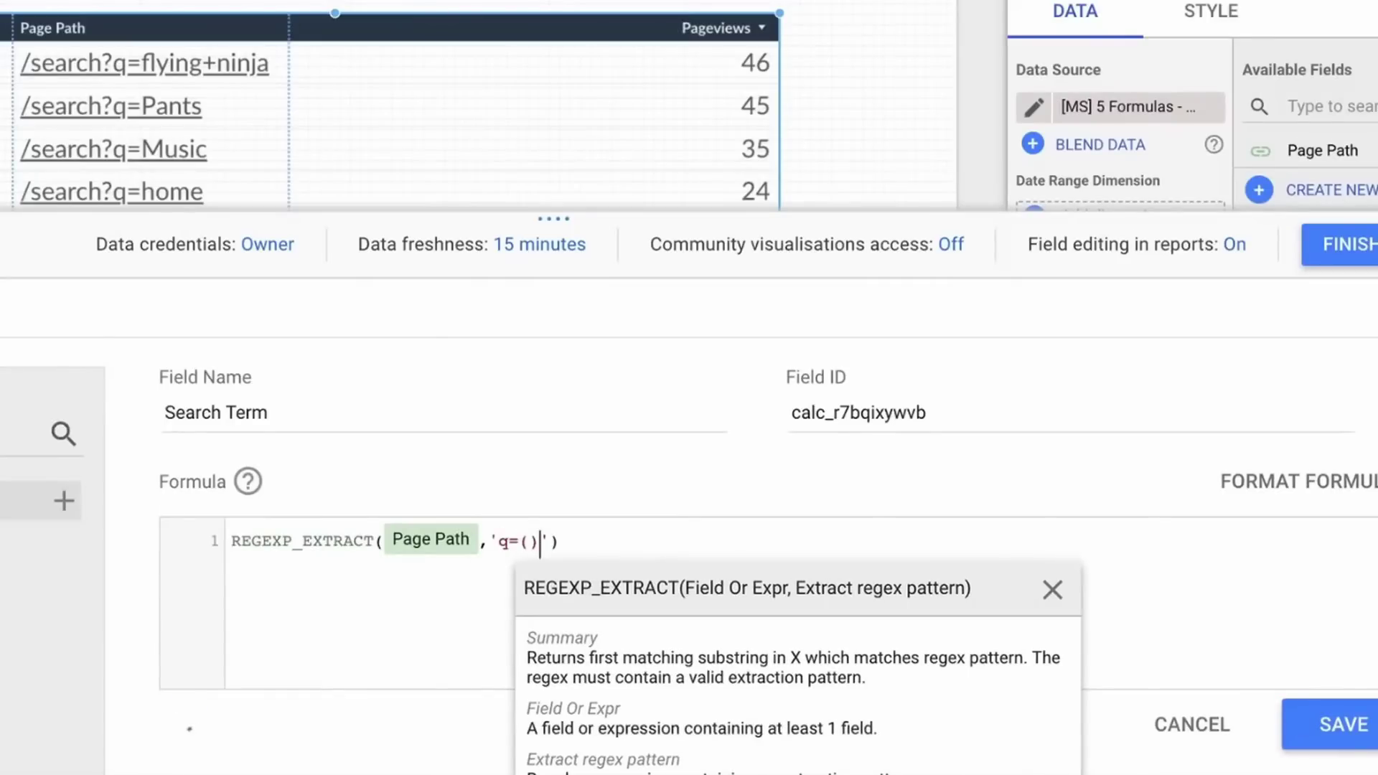
type("*")
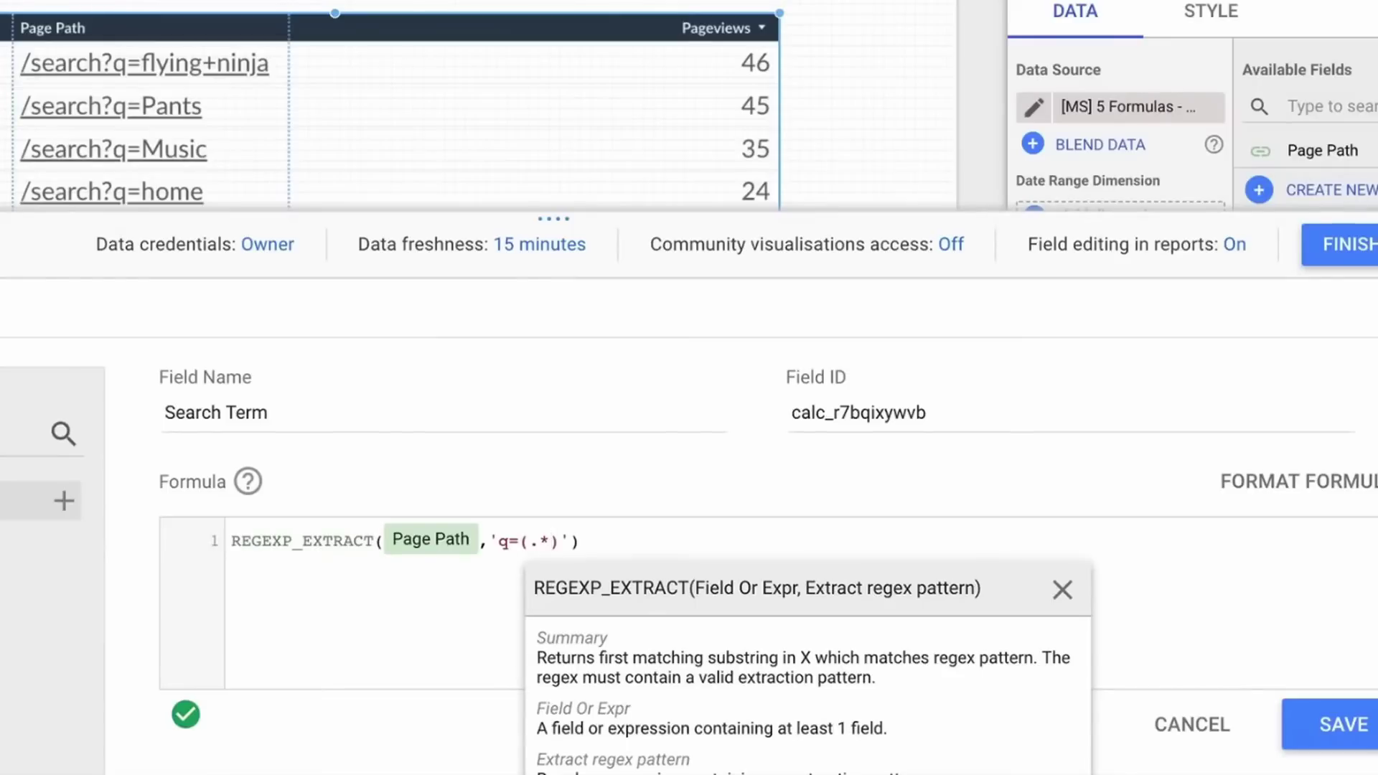
left_click(821, 532)
left_click(1317, 714)
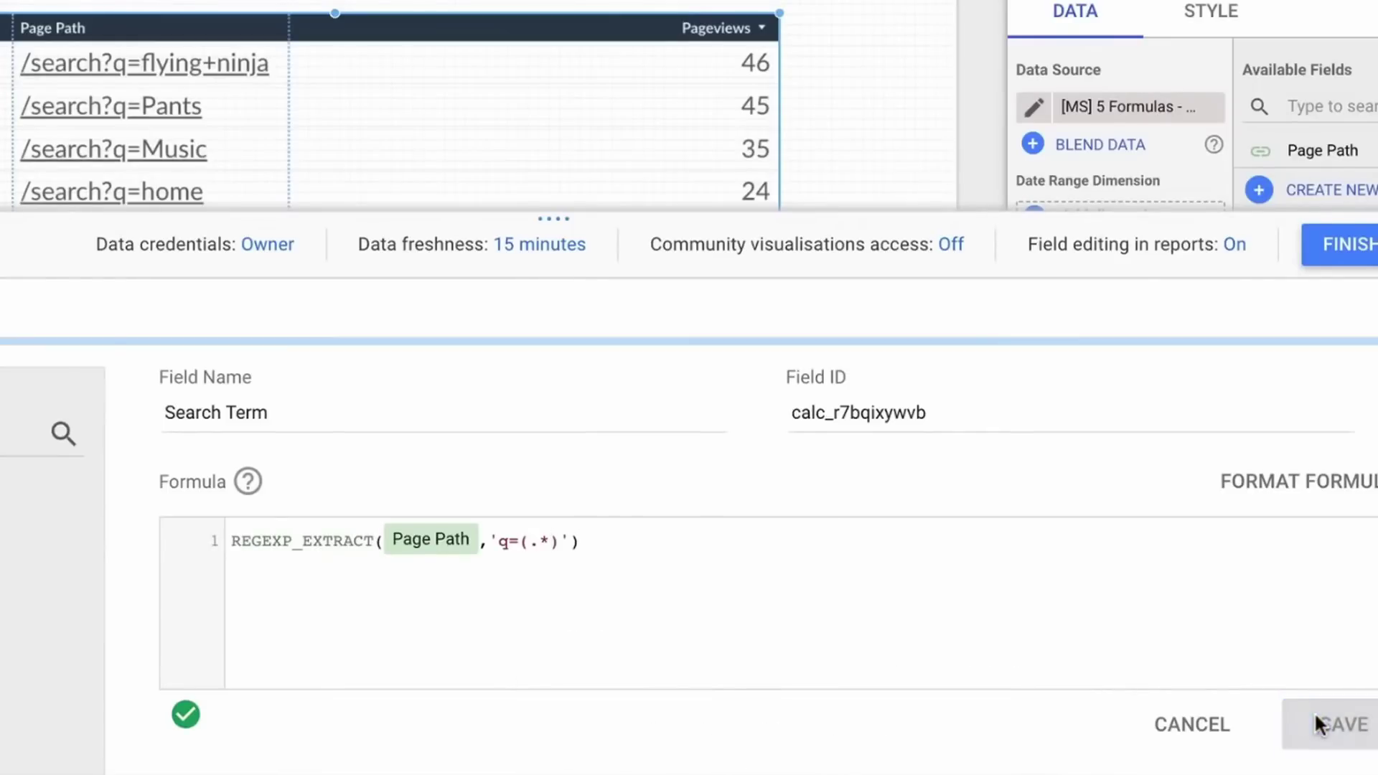
left_click(1349, 245)
- Replace Page Path with Search Term in the table's dimensions and widen the Search Term column
left_click_drag(1249, 185, 1124, 369)
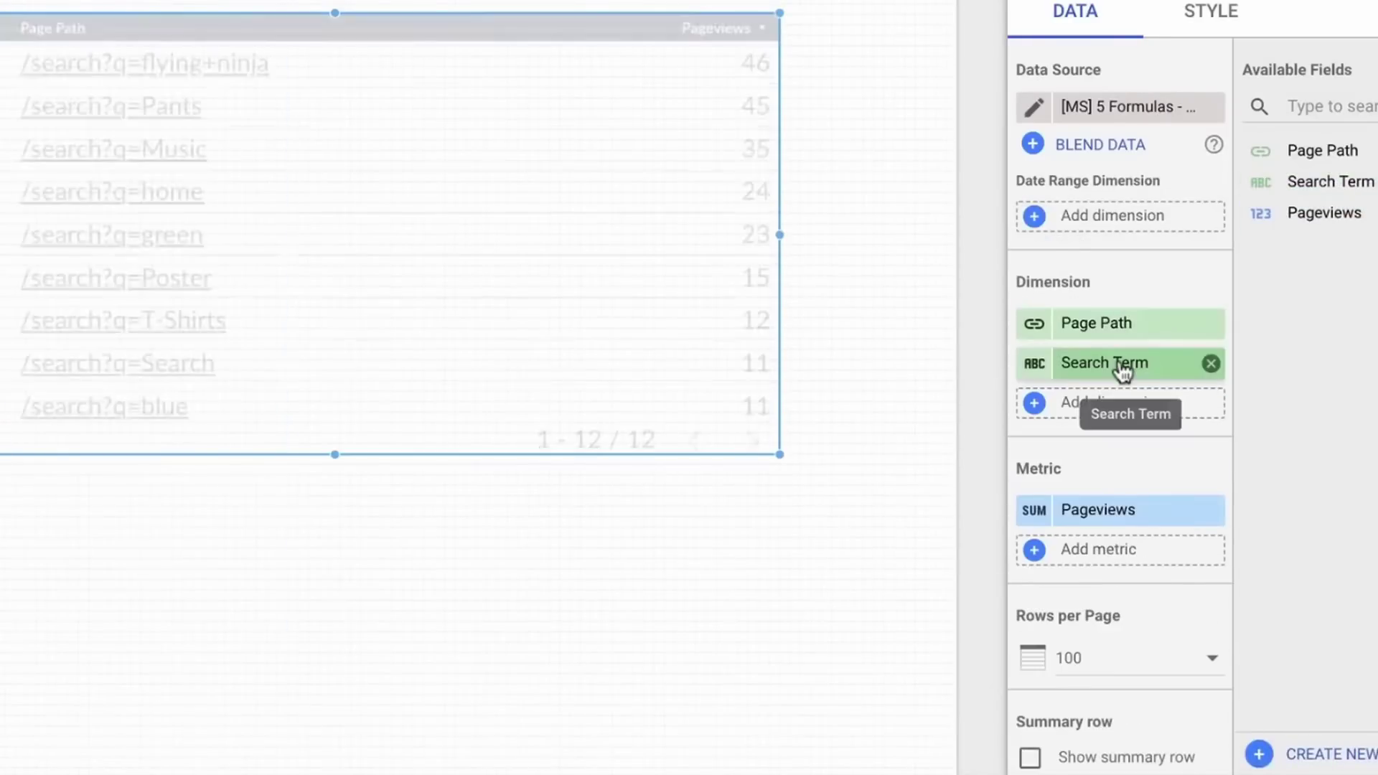
left_click_drag(340, 166, 521, 166)
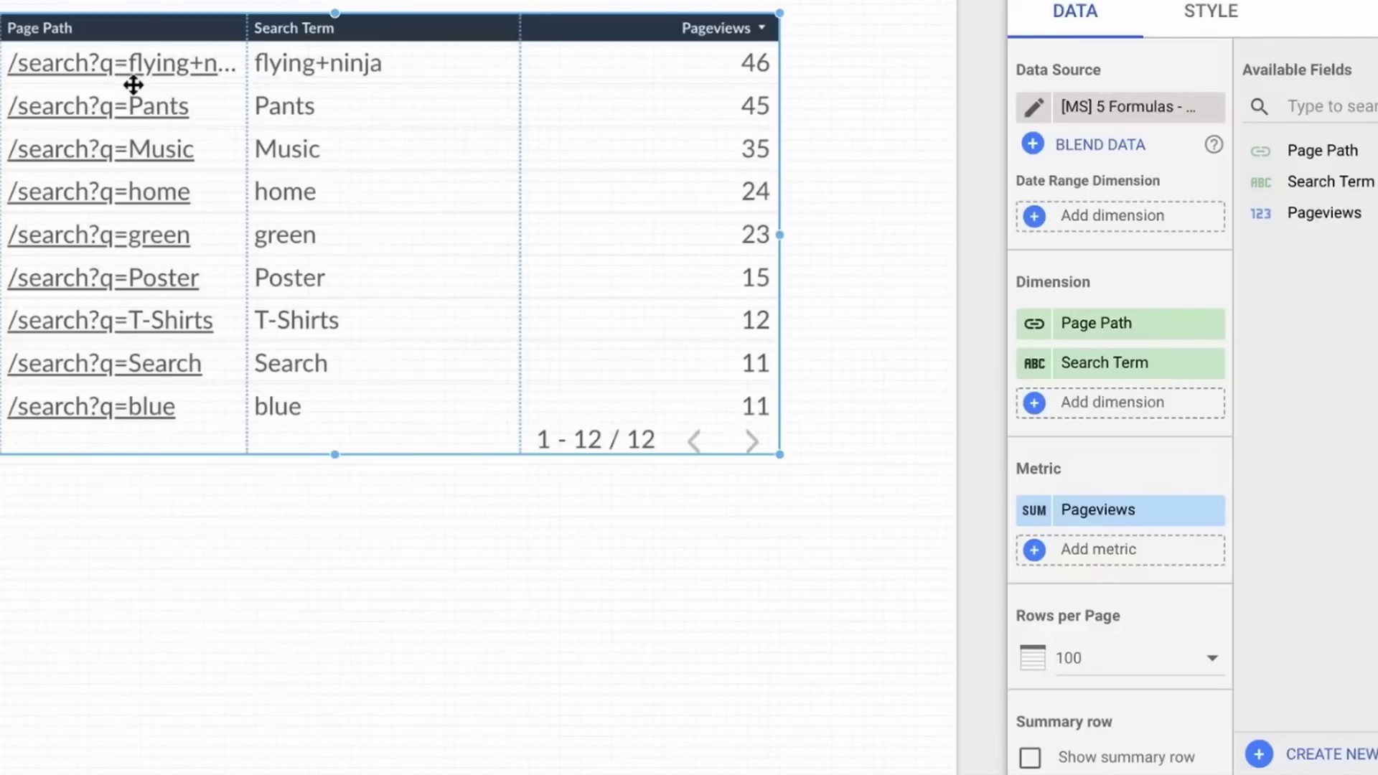
mouse_move(1218, 325)
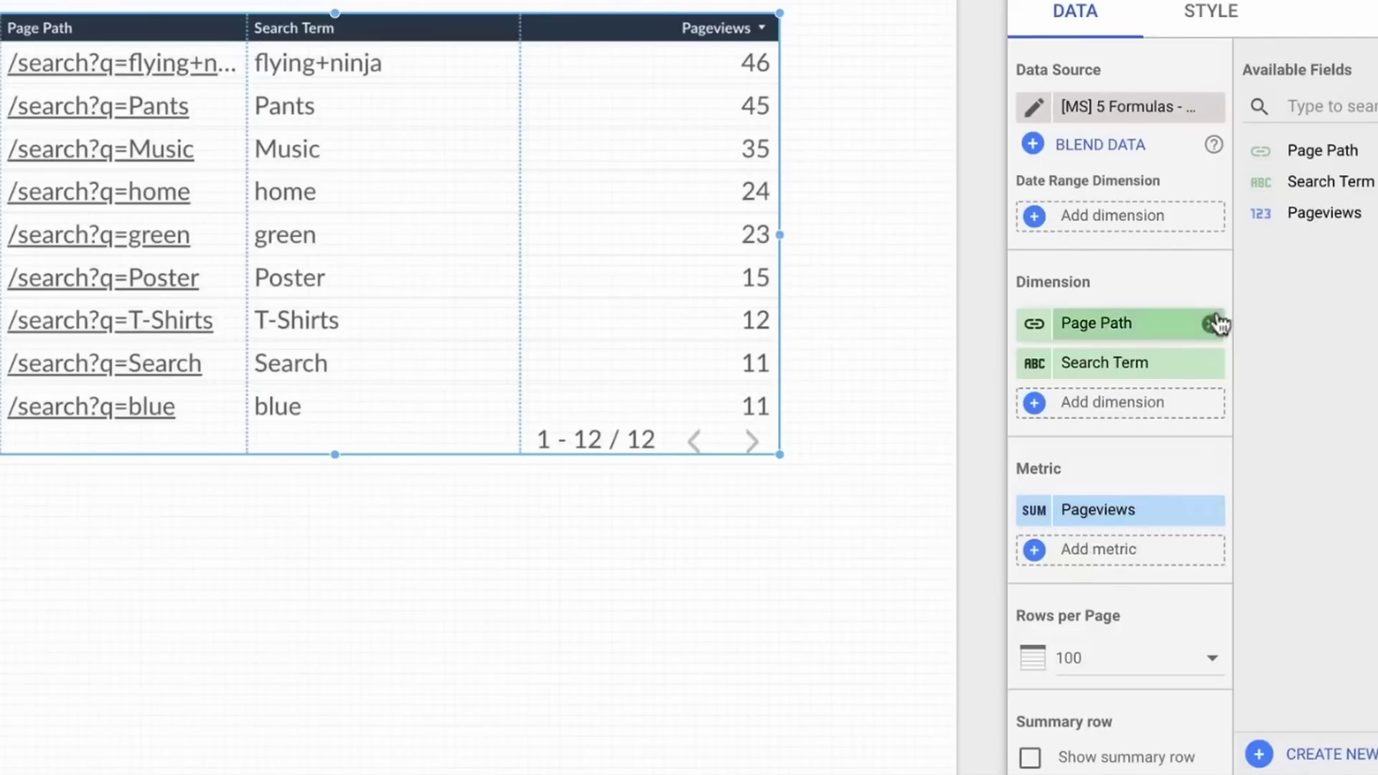
left_click(1213, 325)
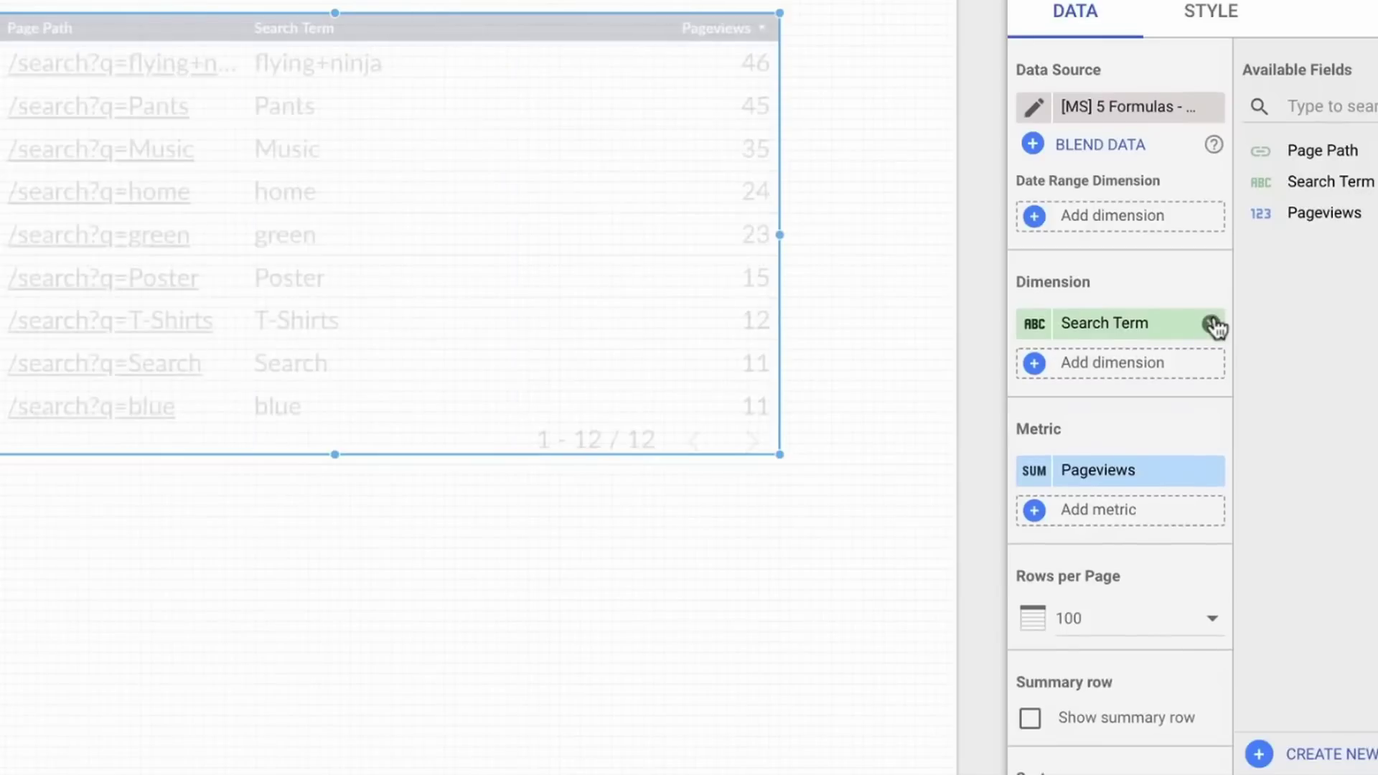
left_click(391, 551)
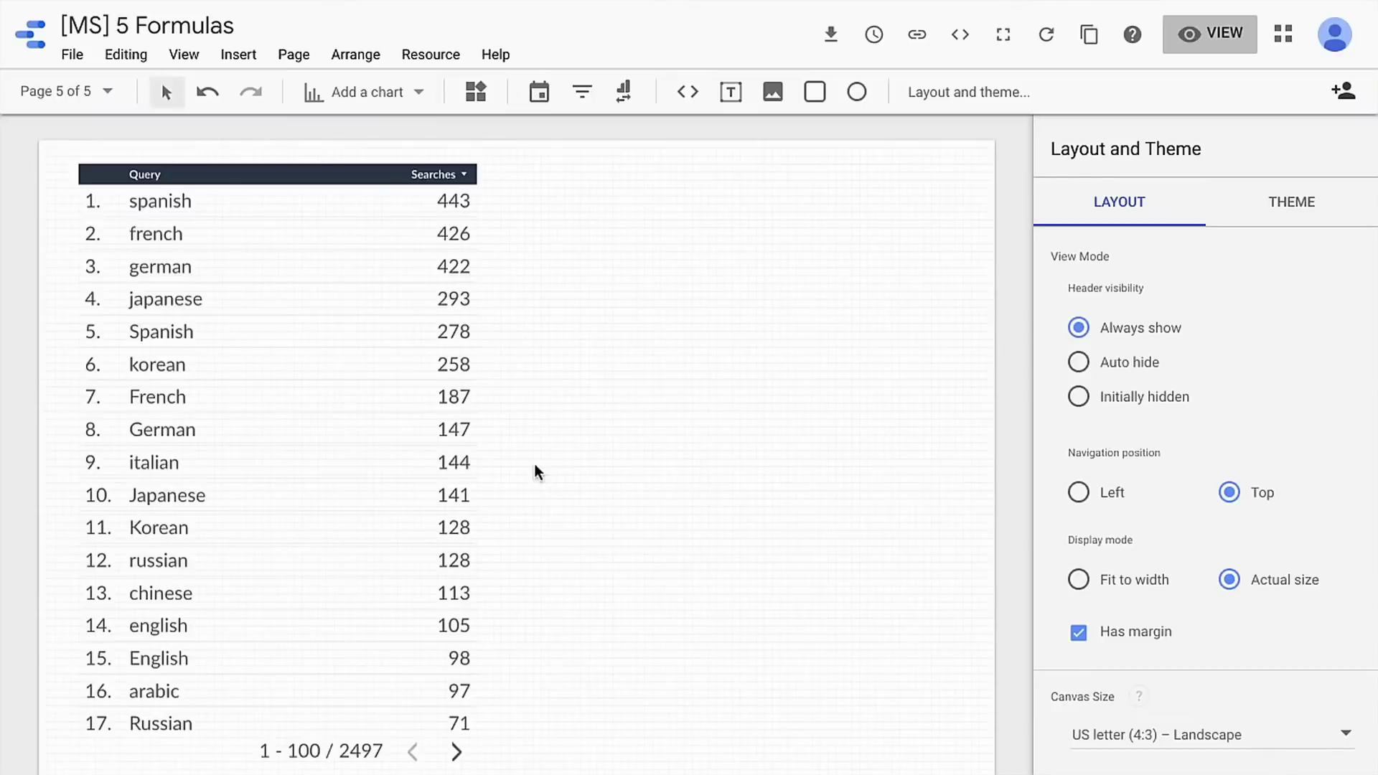
- Create a new calculated field in the data source of the Query table on page 5 and name it W Class
left_click(209, 529)
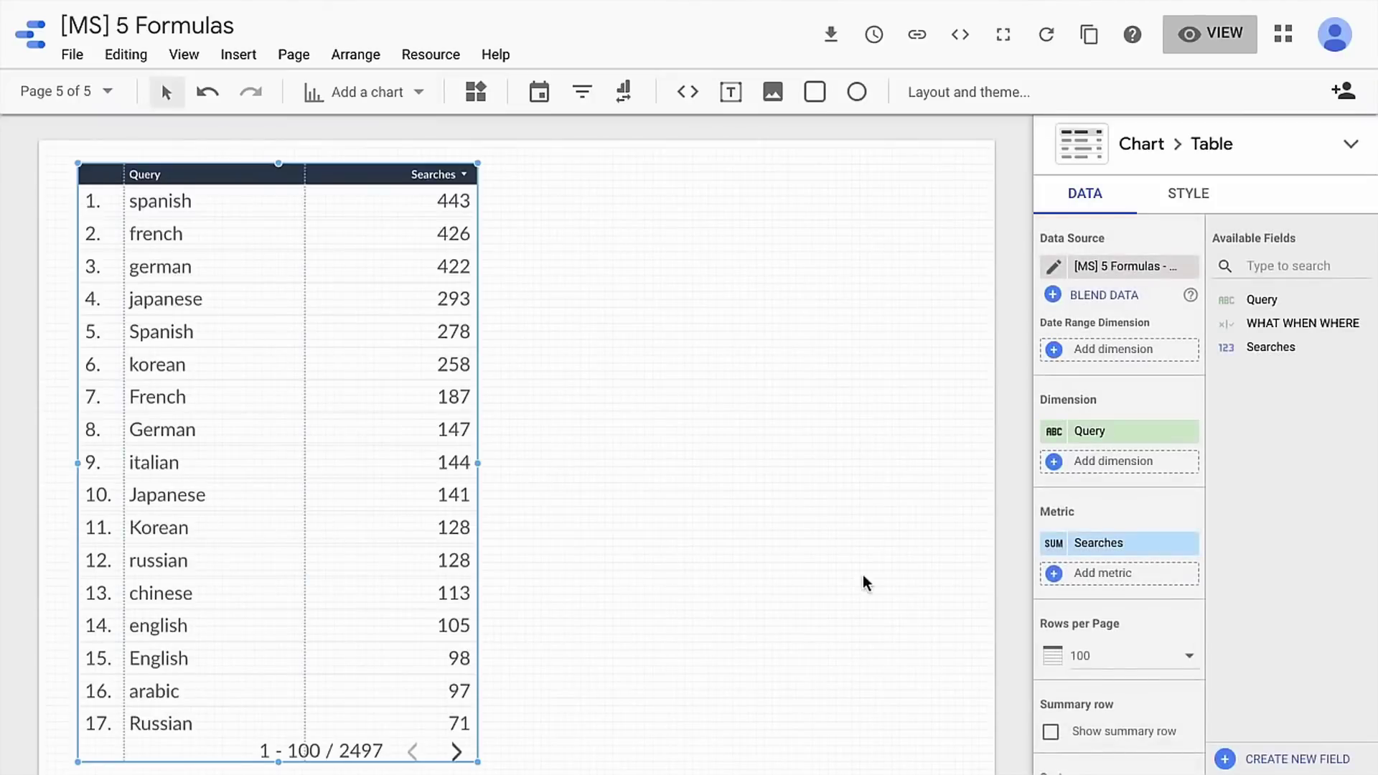
left_click(1301, 759)
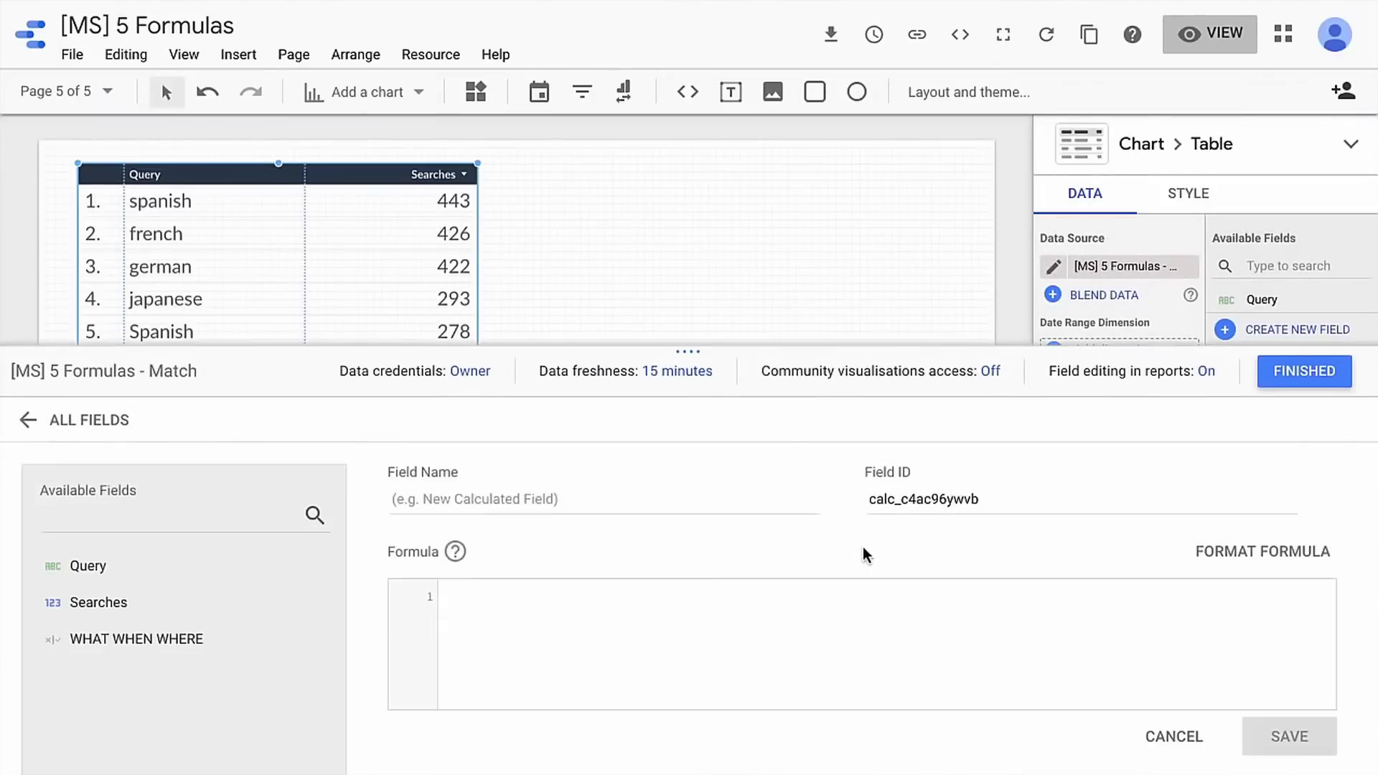
left_click(427, 491)
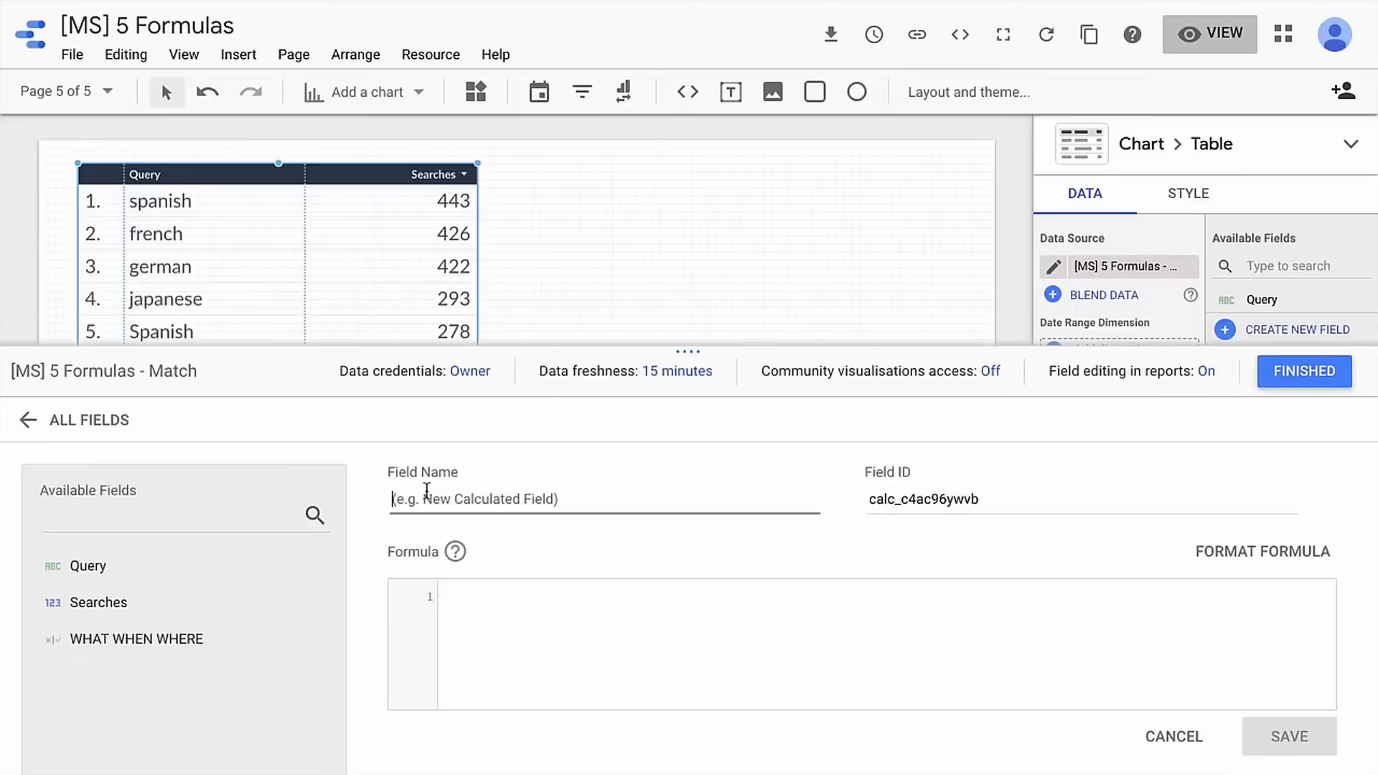
type("W")
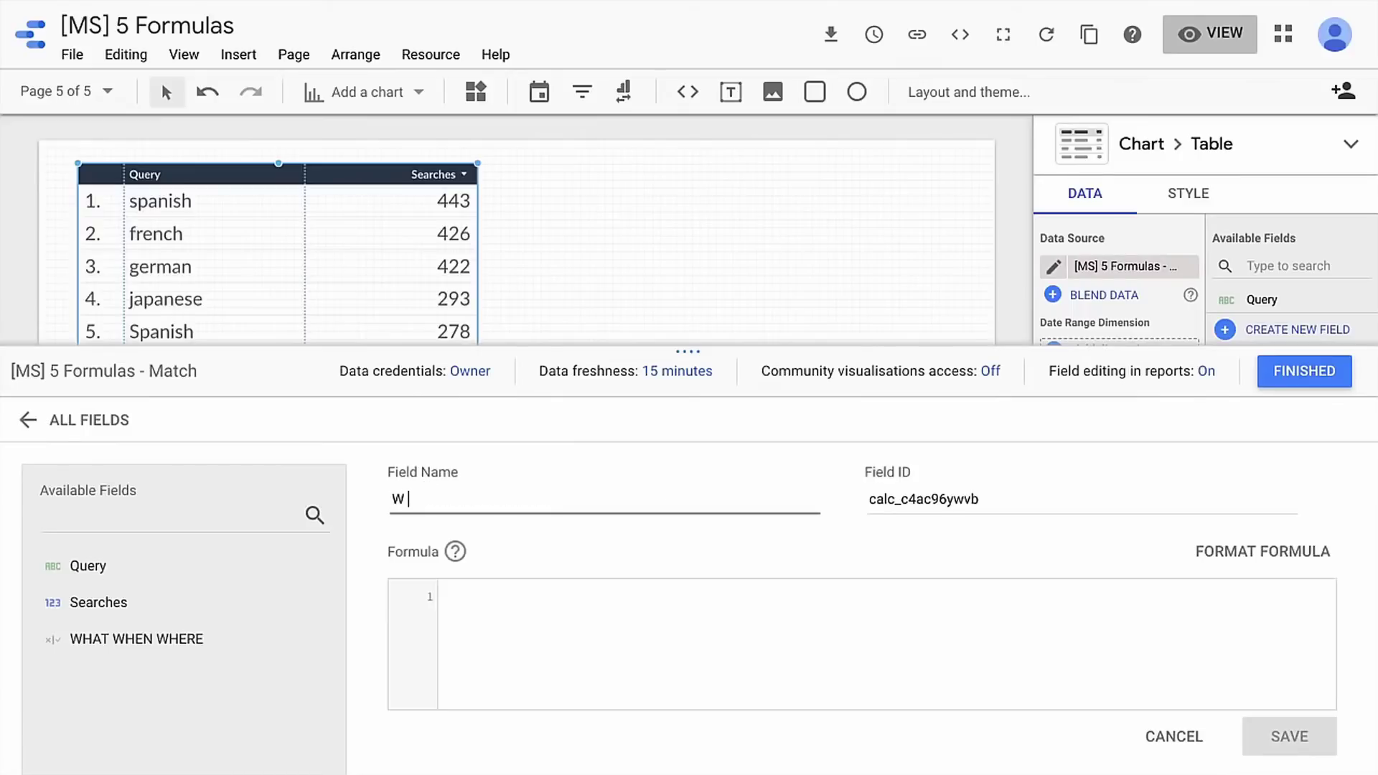
type(" Class")
- Begin the W Class formula with CASE and a second line reading WHEN x THEN y
left_click(494, 594)
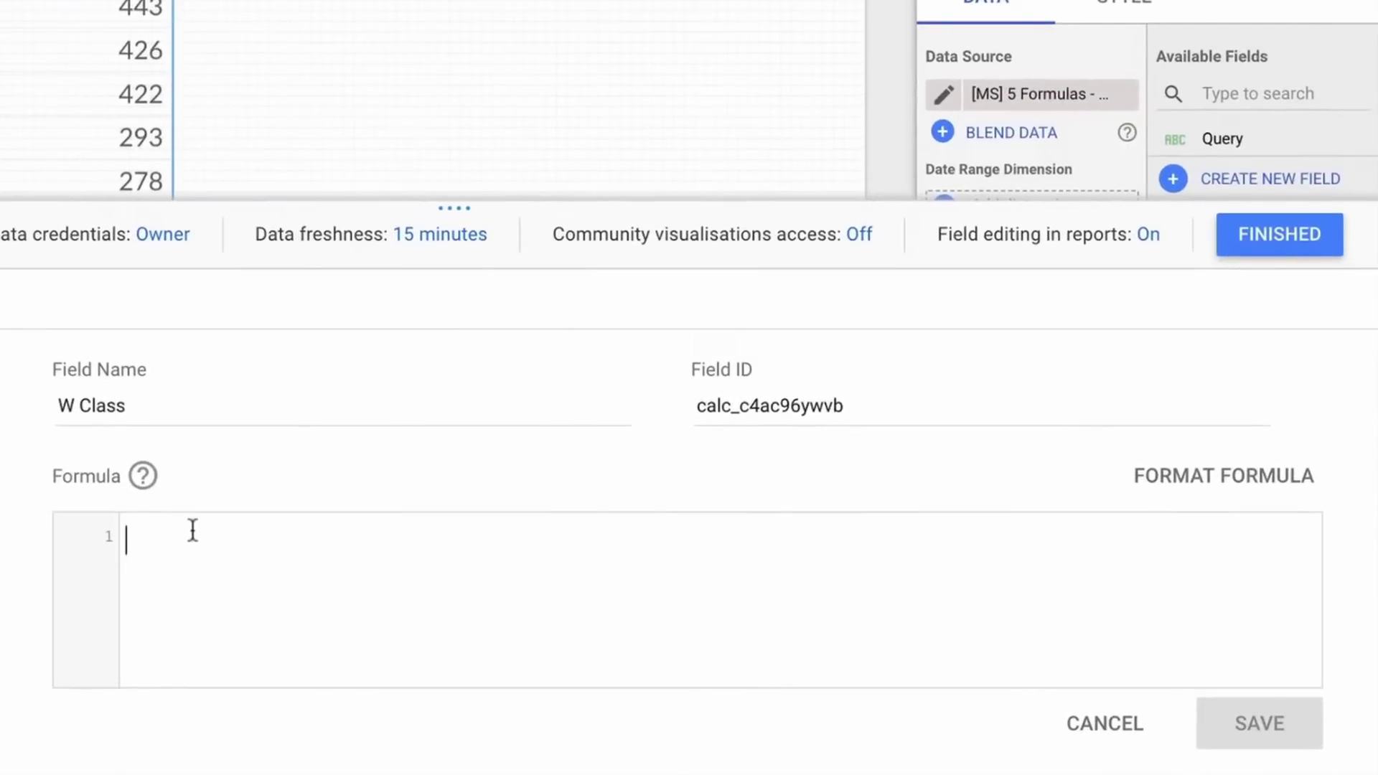
type("CASE")
key("Return")
type("WH")
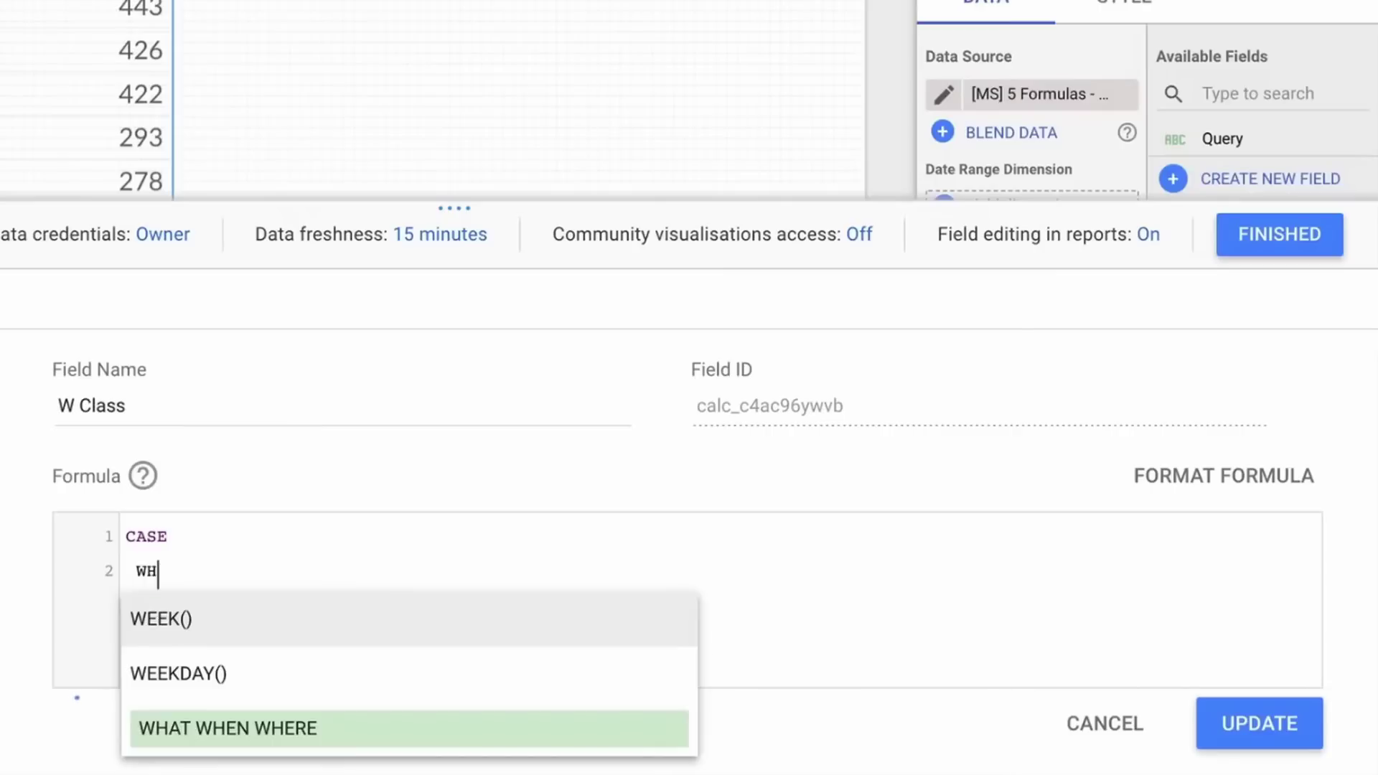
type("EN x ")
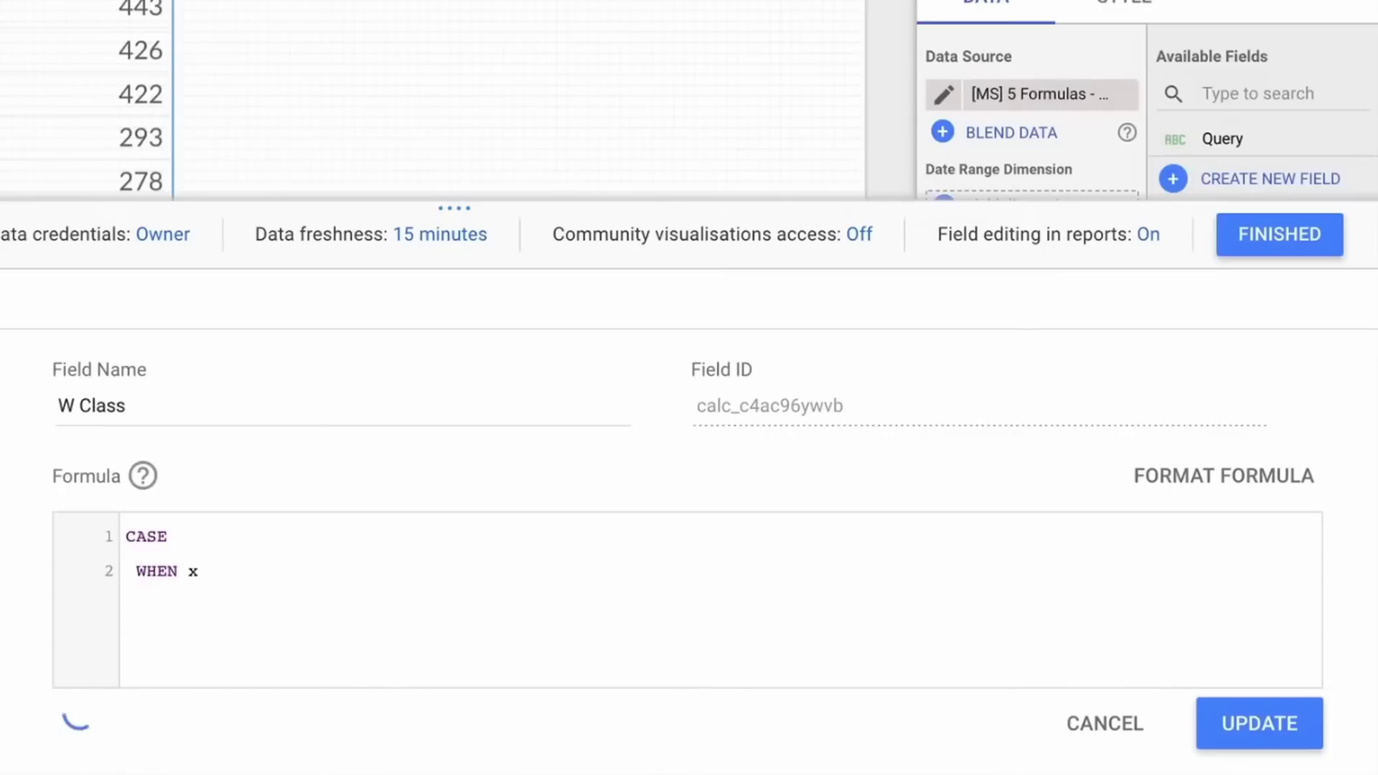
type("THEN y")
key("Return")
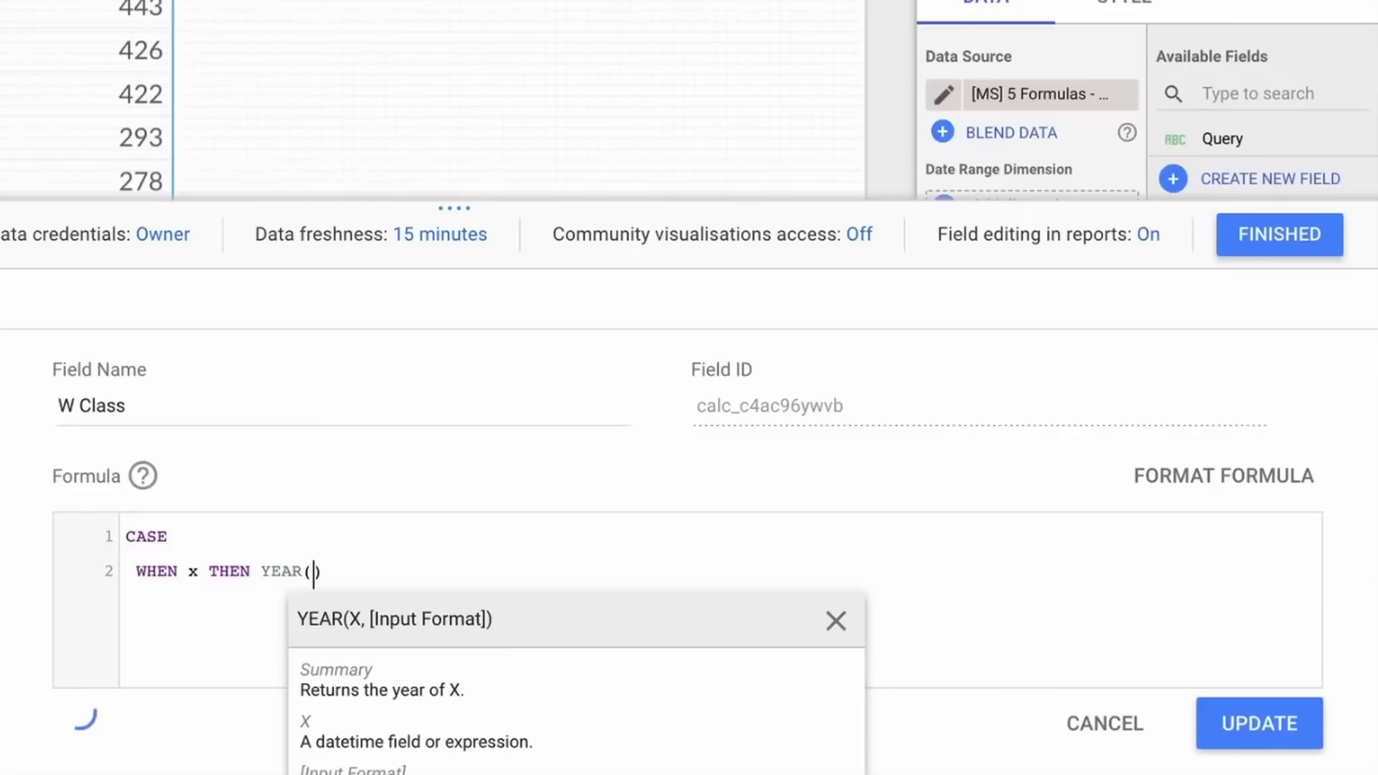
key("BackSpace")
key("Right")
key("BackSpace")
key("BackSpace")
key("BackSpace")
key("BackSpace")
key("BackSpace")
key("BackSpace")
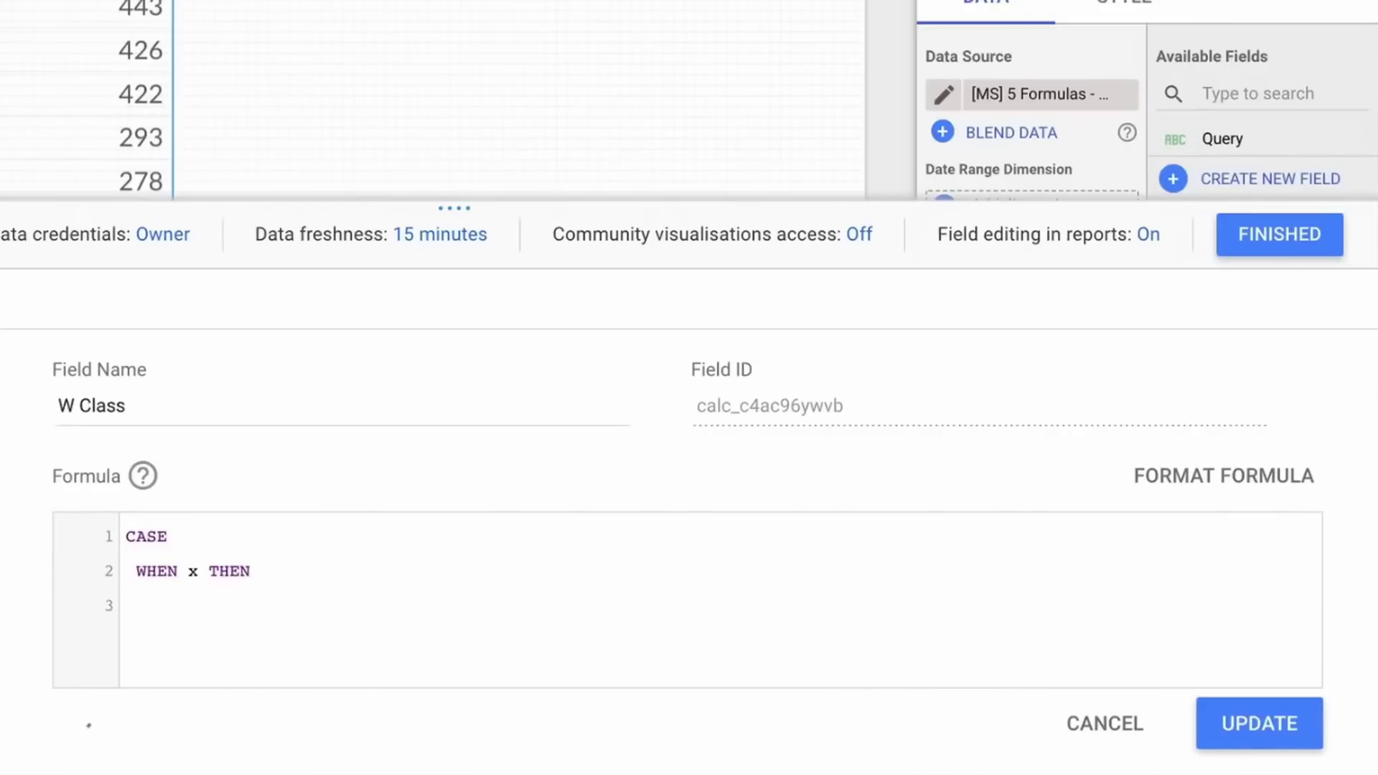
- Complete the CASE skeleton with ELSE z and END, and make its WHEN line REGEXP_MATCH(Query, '.*who.*') THEN "Who?"
type("ELSE z")
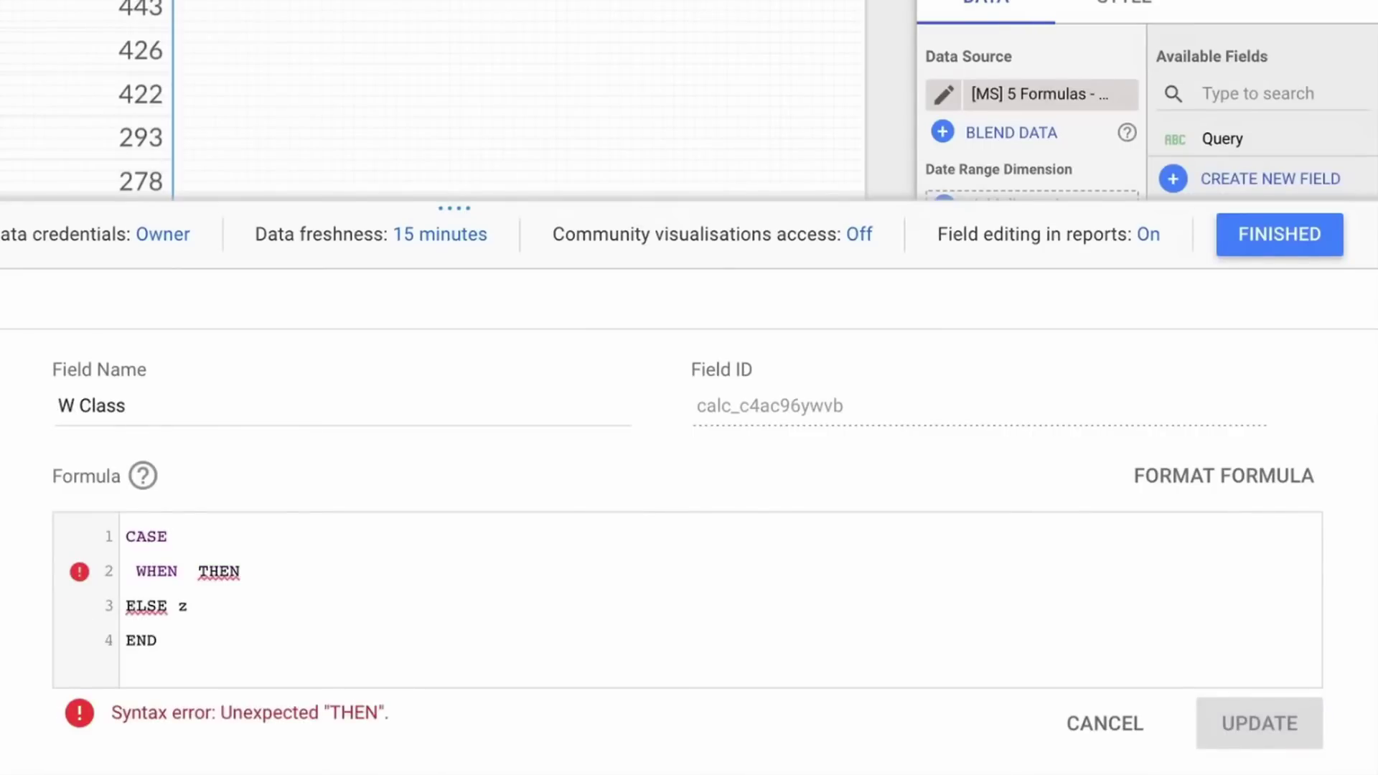
type("REGEXP_MATCH()")
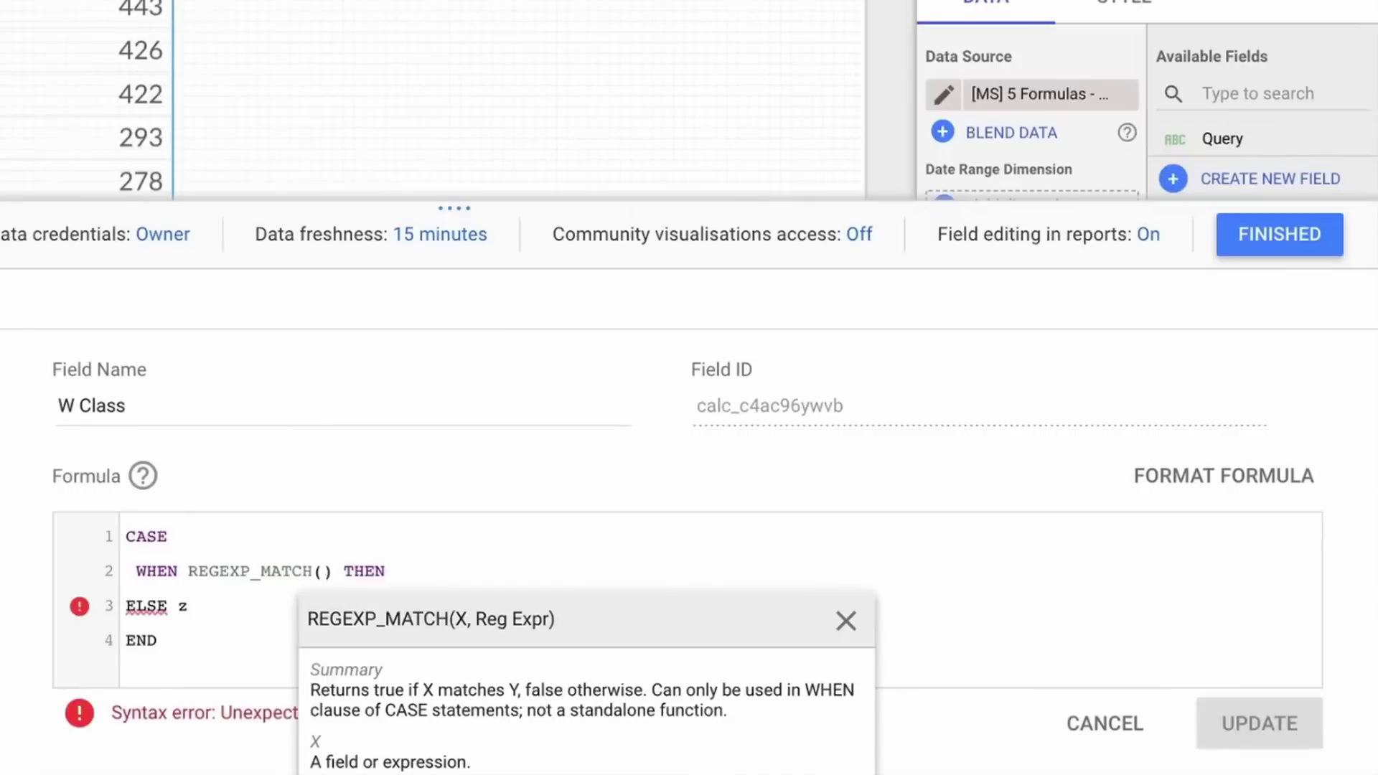
type("Que")
key("Return")
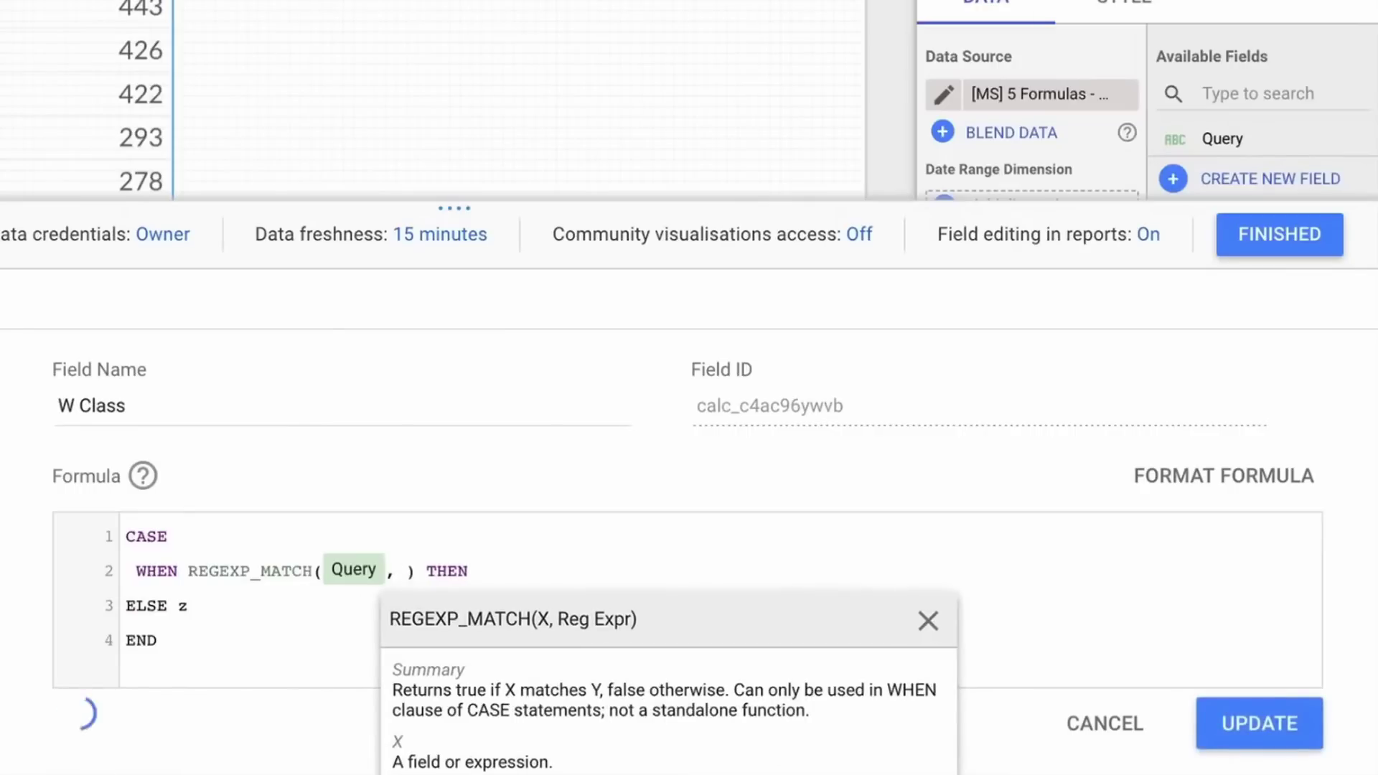
type("'")
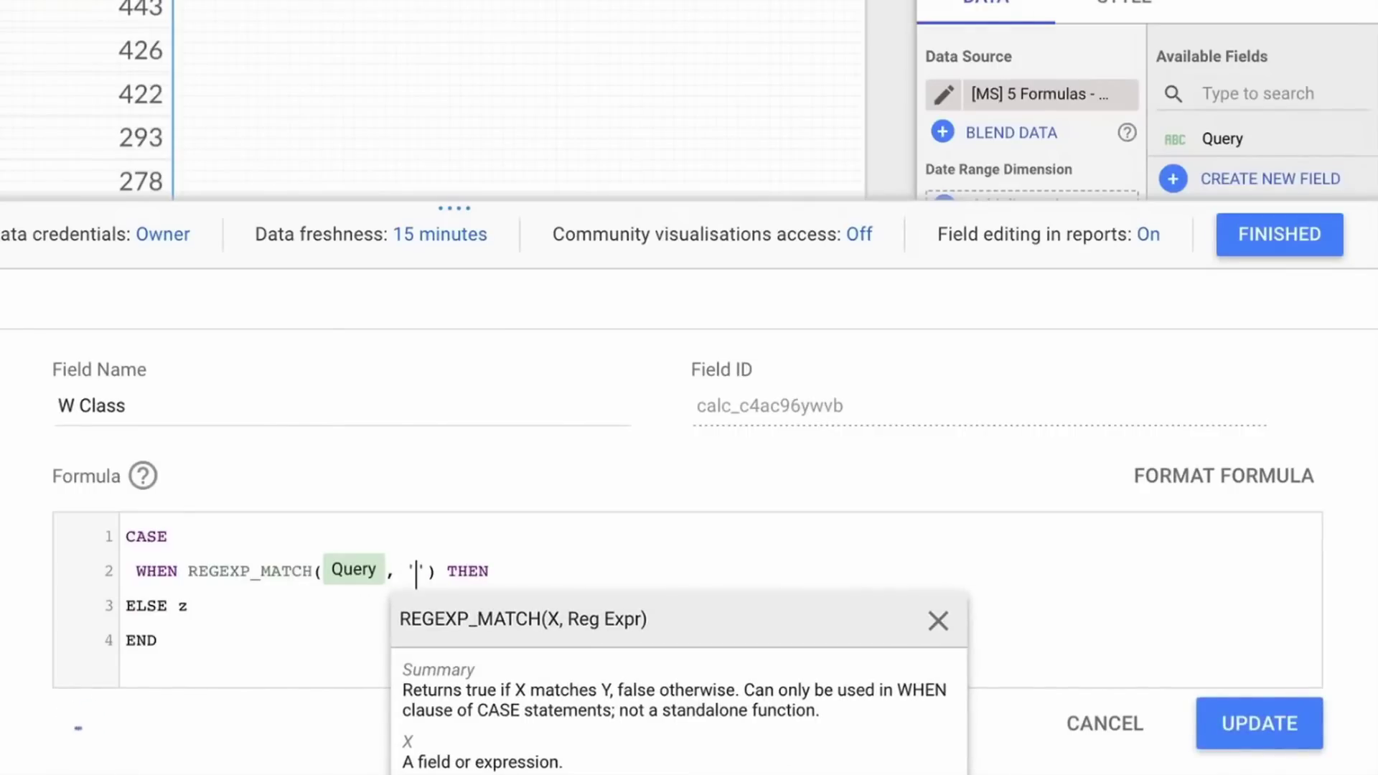
type(".*who")
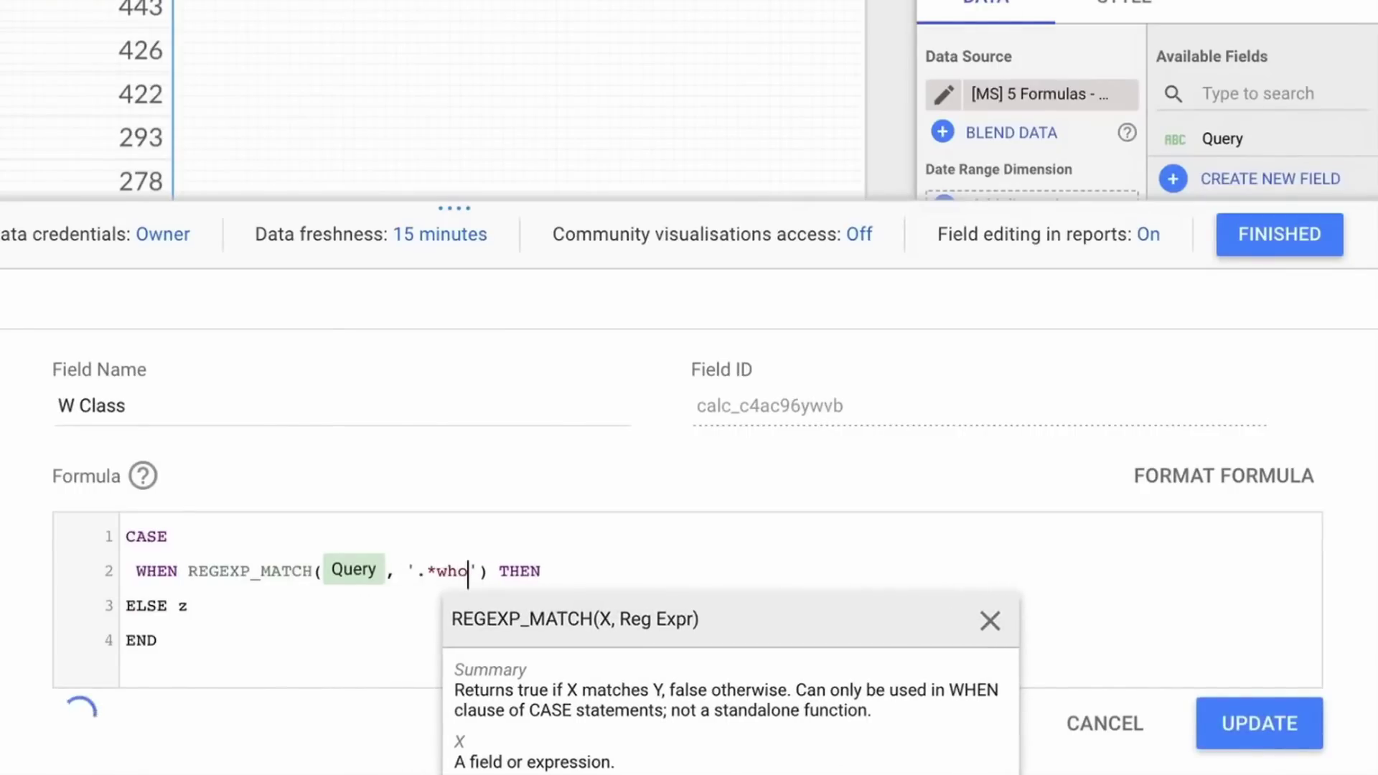
type(".*")
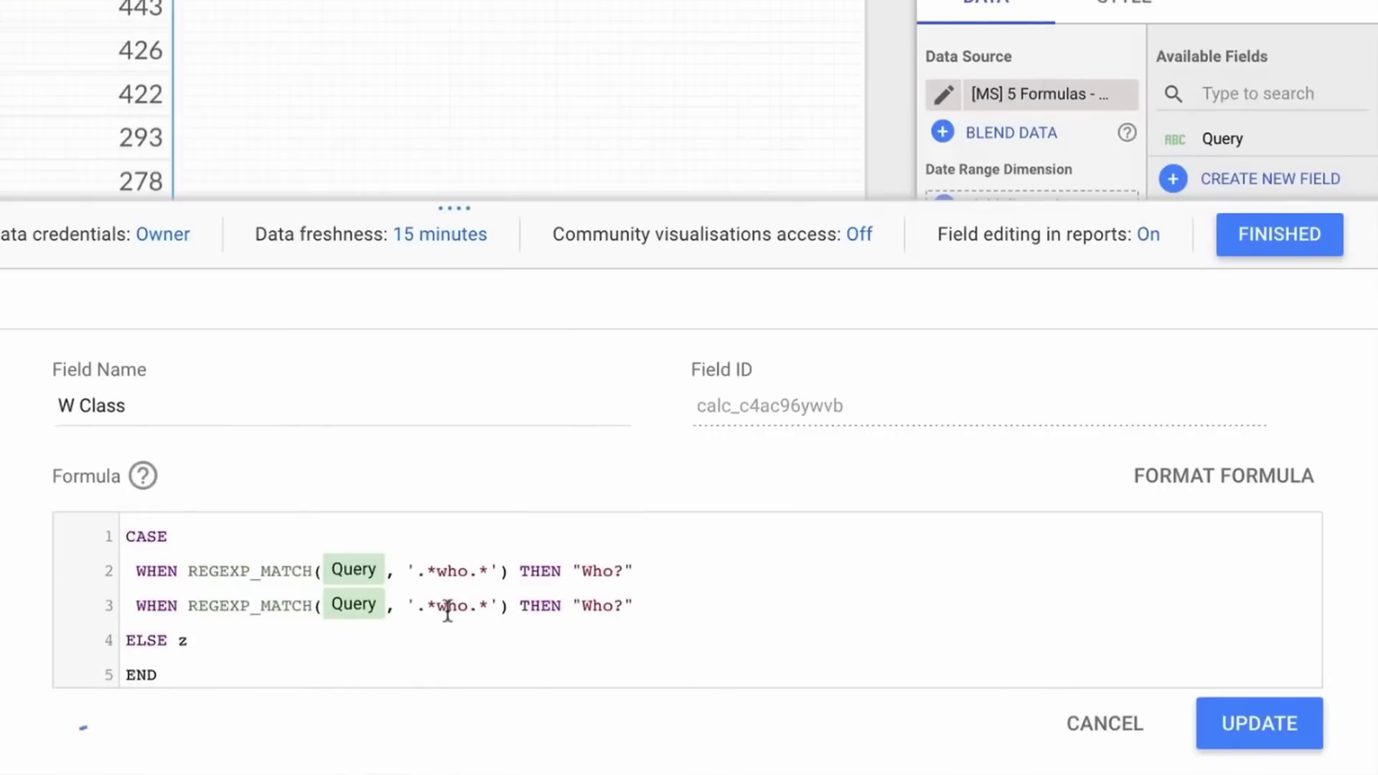
- Change the duplicated WHEN line to match '.*why.*' and return "Why?"
left_click(446, 607)
key("BackSpace")
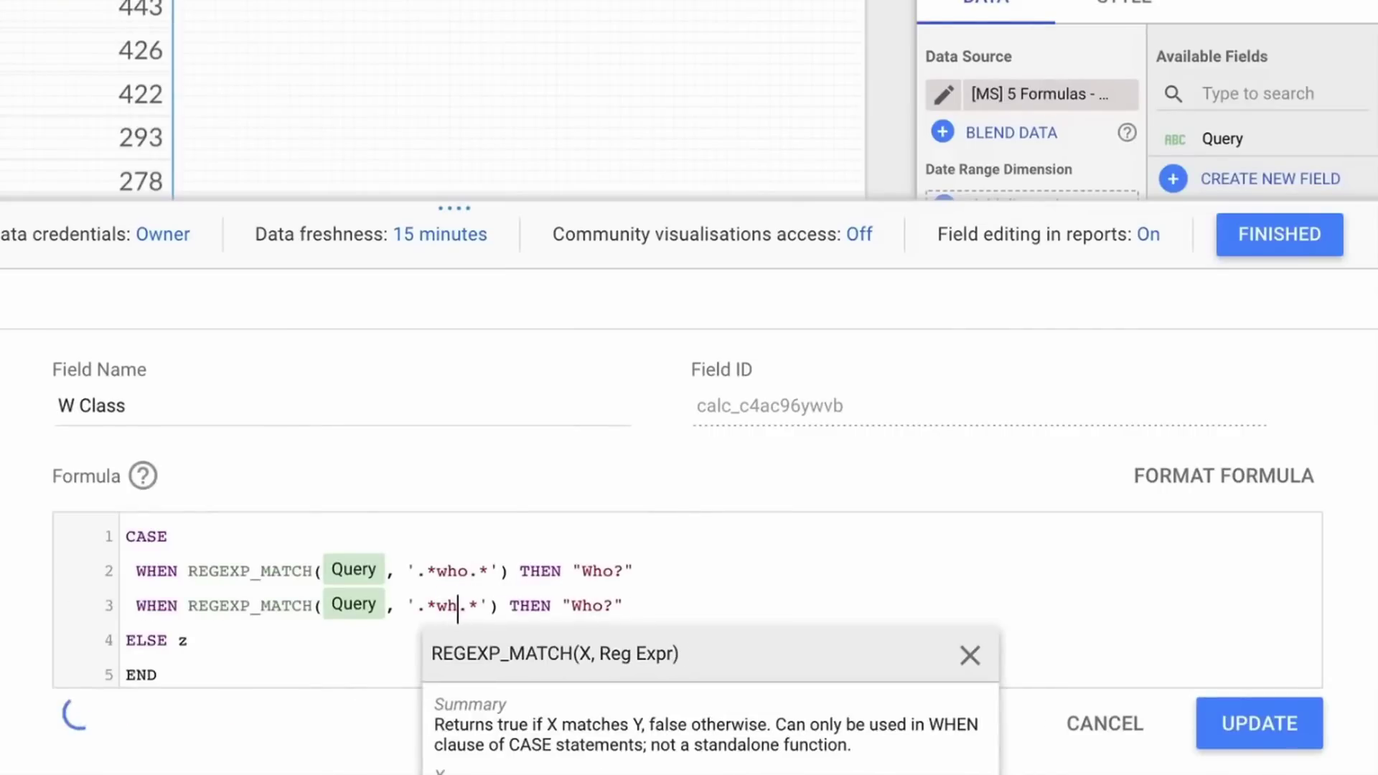
type("y")
double_click(593, 607)
type("Why")
- Replace the z placeholder in the ELSE line with "others"
left_click(307, 642)
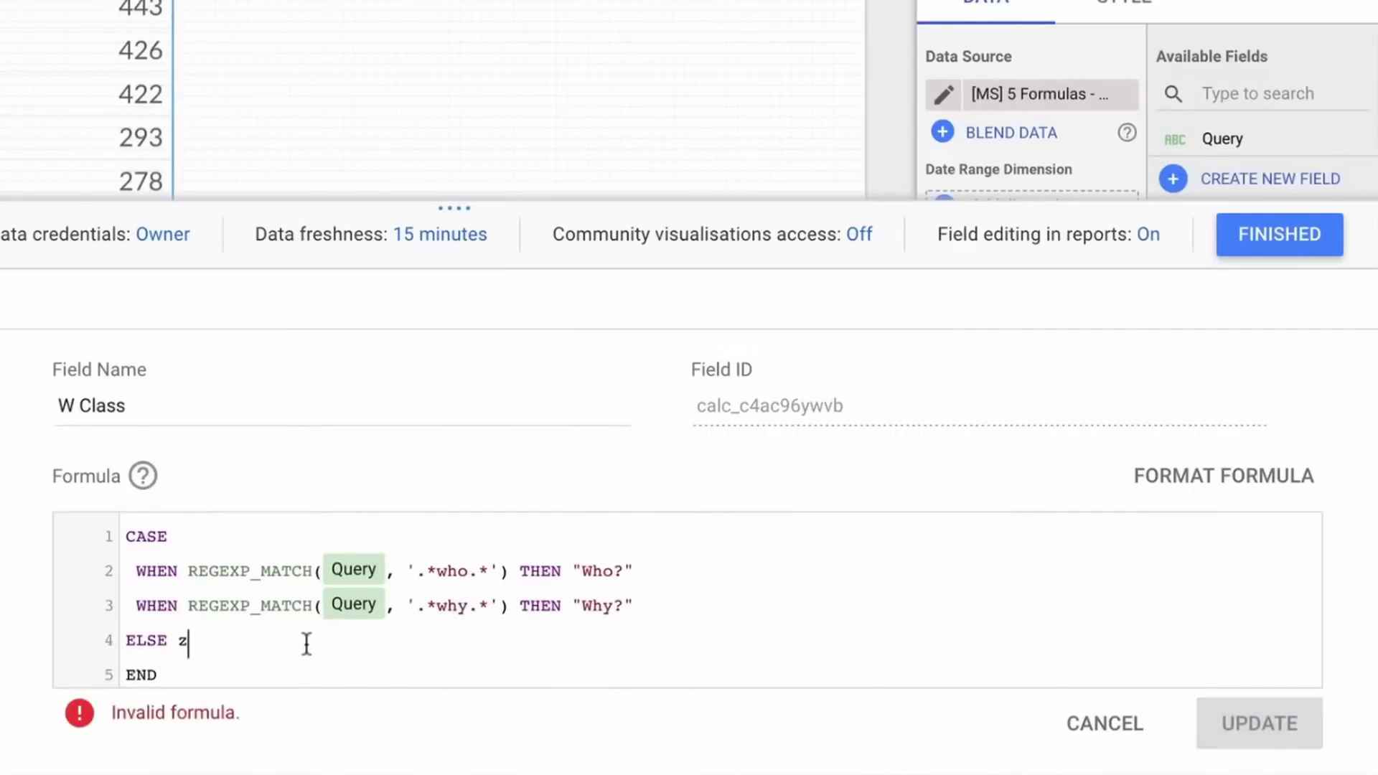
key("BackSpace")
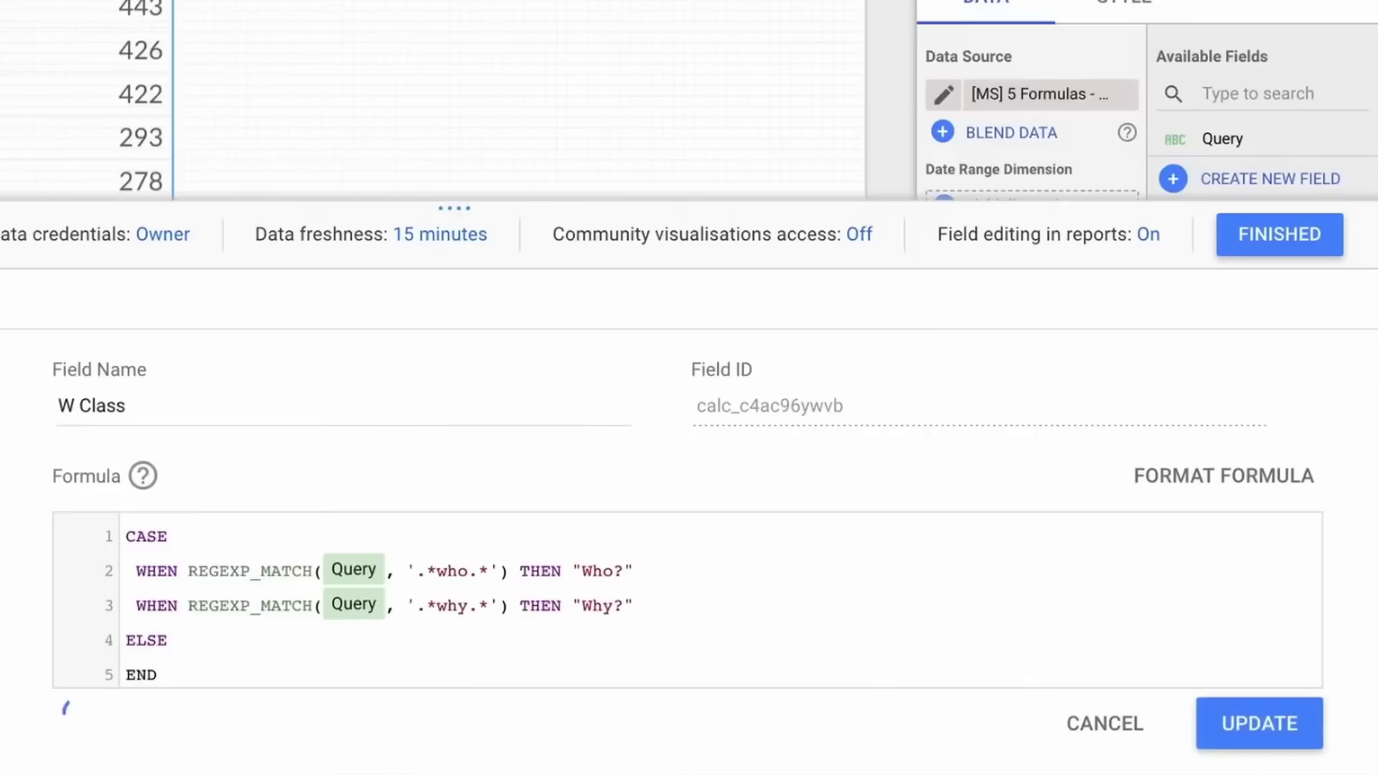
type("\"\"")
key("Left")
type("others")
- Replace the whole formula with the copied CASE statement classifying Query as How?, Why?, When?, Where?, Who? or Which?, with ELSE "other"
left_click_drag(637, 605, 146, 572)
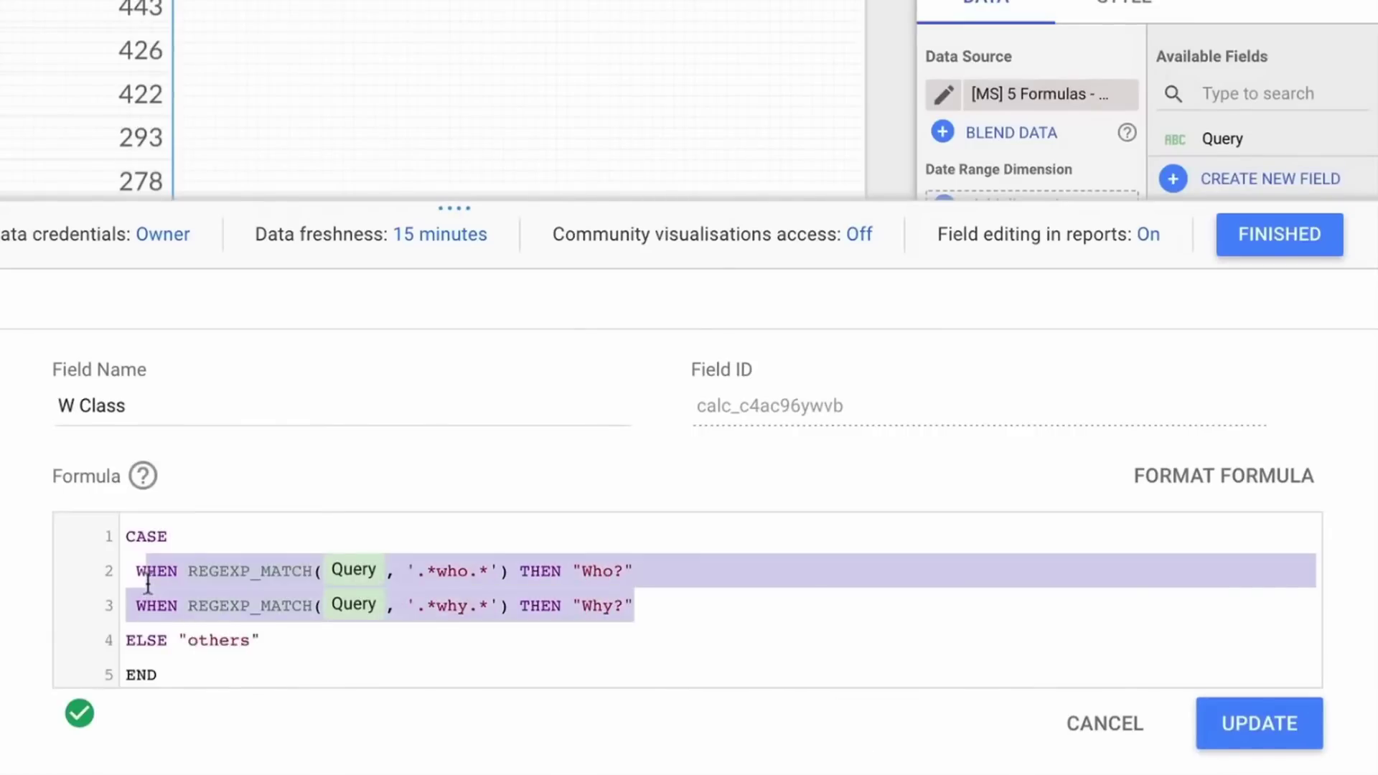
left_click(168, 655)
key("ctrl+a")
key("ctrl+v")
scroll(452, 635, "up", 3)
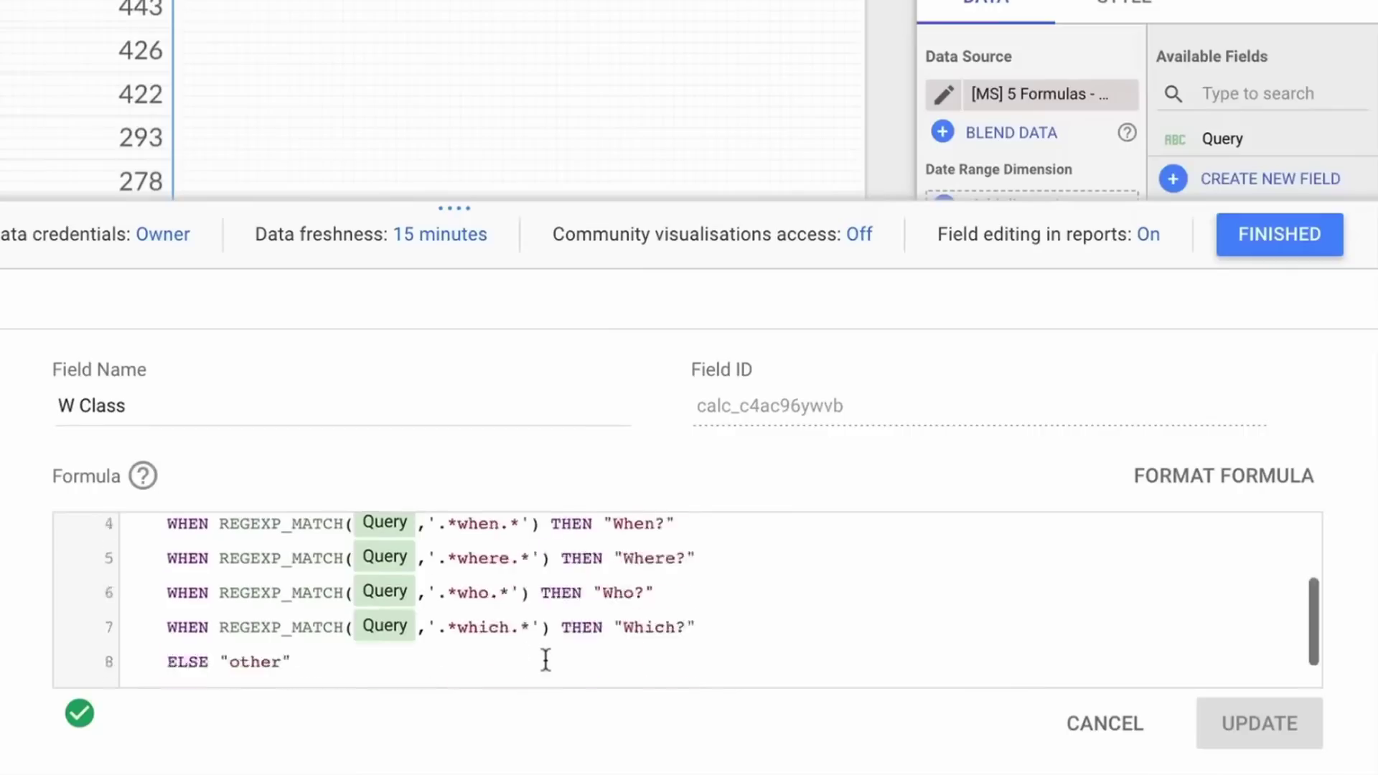
scroll(545, 655, "down", 2)
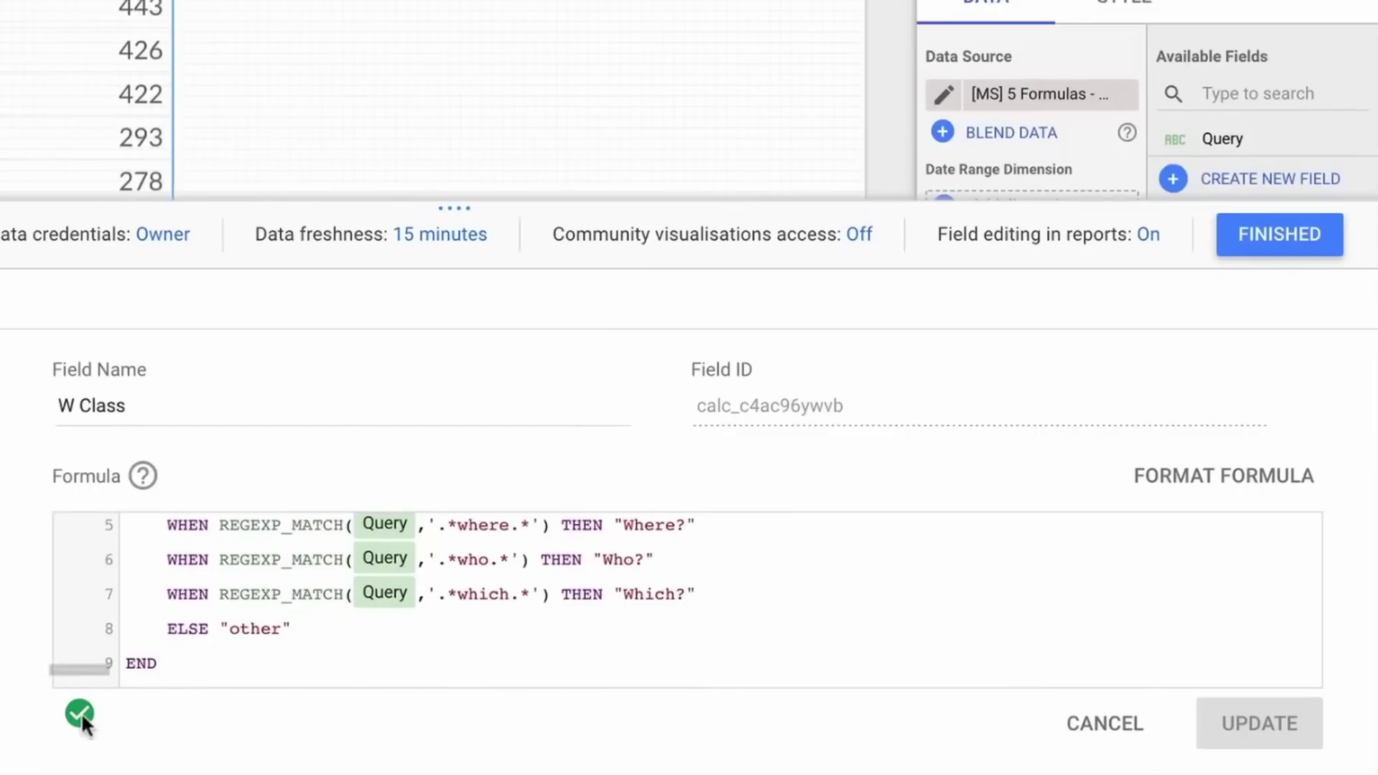
mouse_move(80, 713)
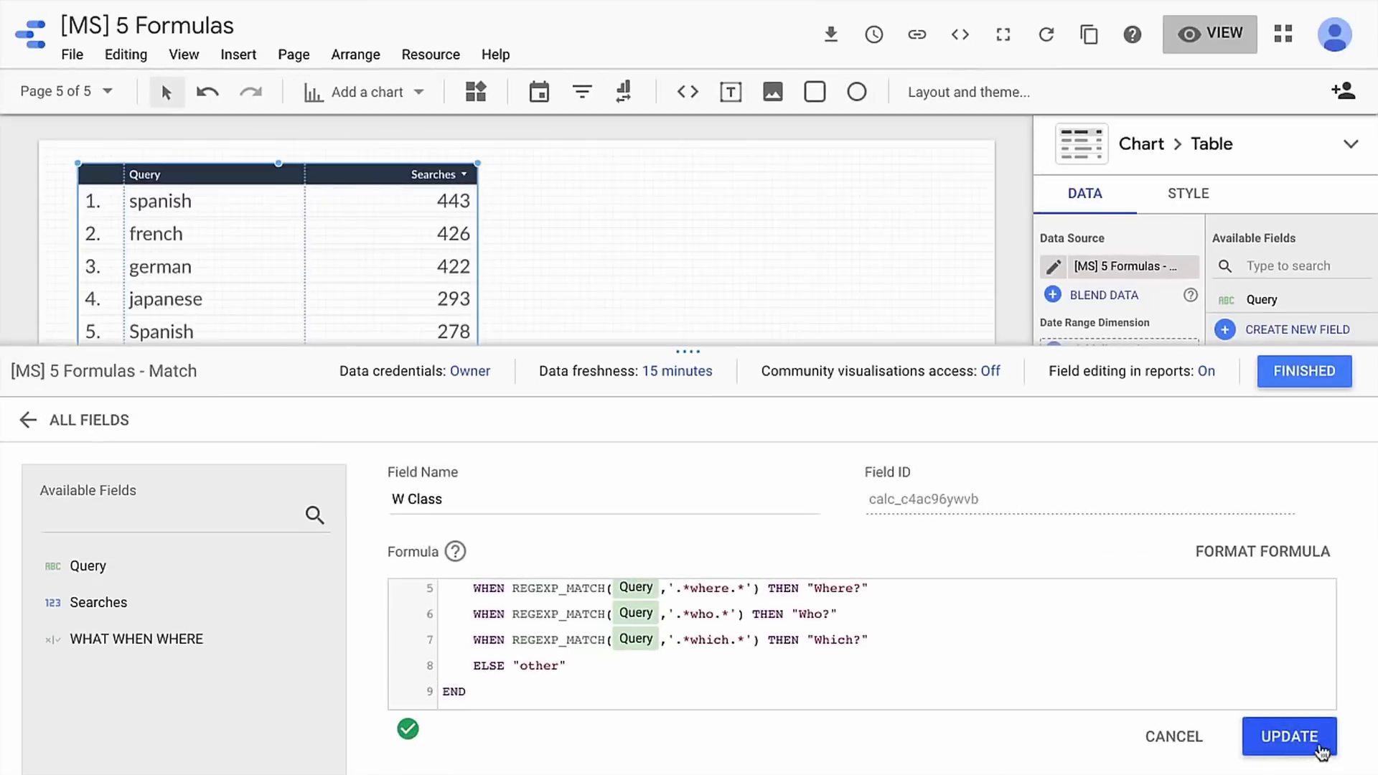
- Save the W Class field in the data source and add it as a second dimension of the Query table
left_click(1285, 726)
left_click(1301, 390)
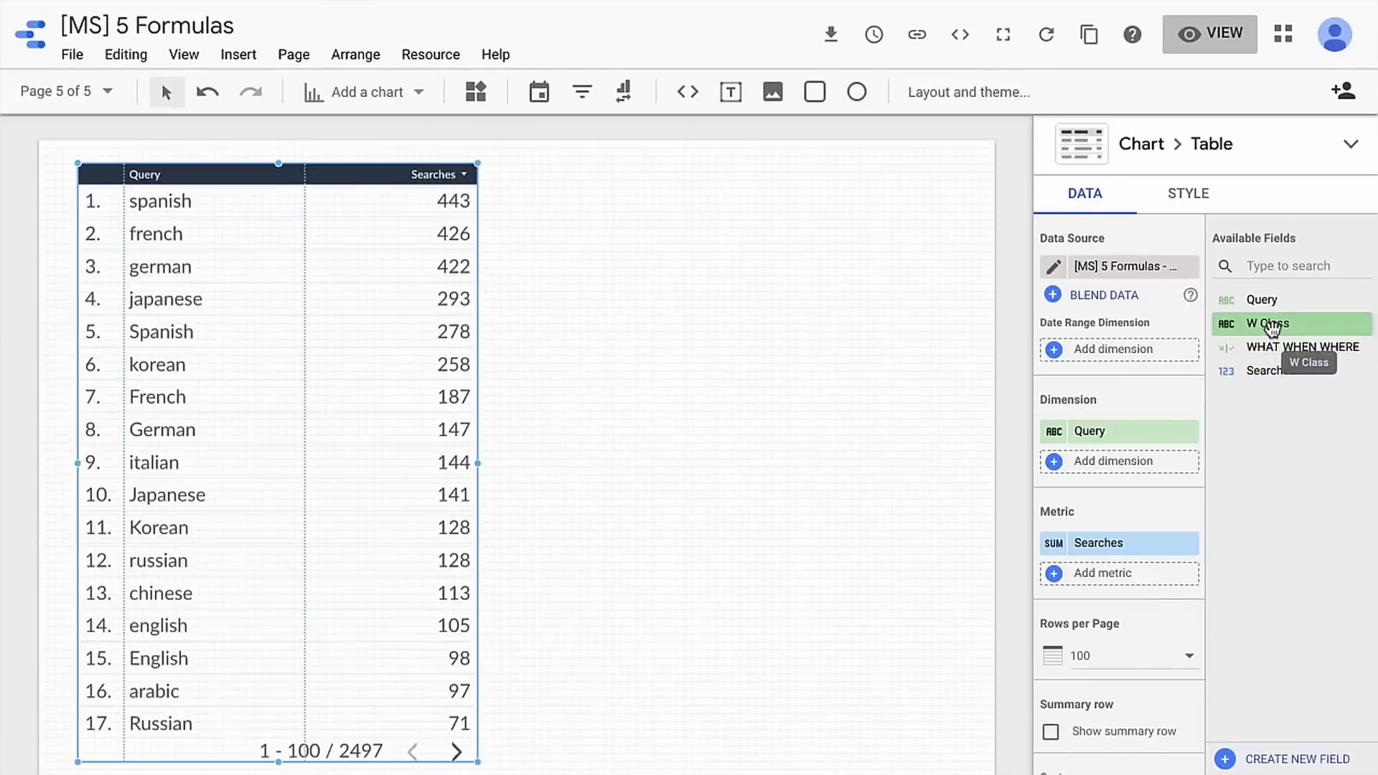
left_click_drag(1272, 325, 1114, 464)
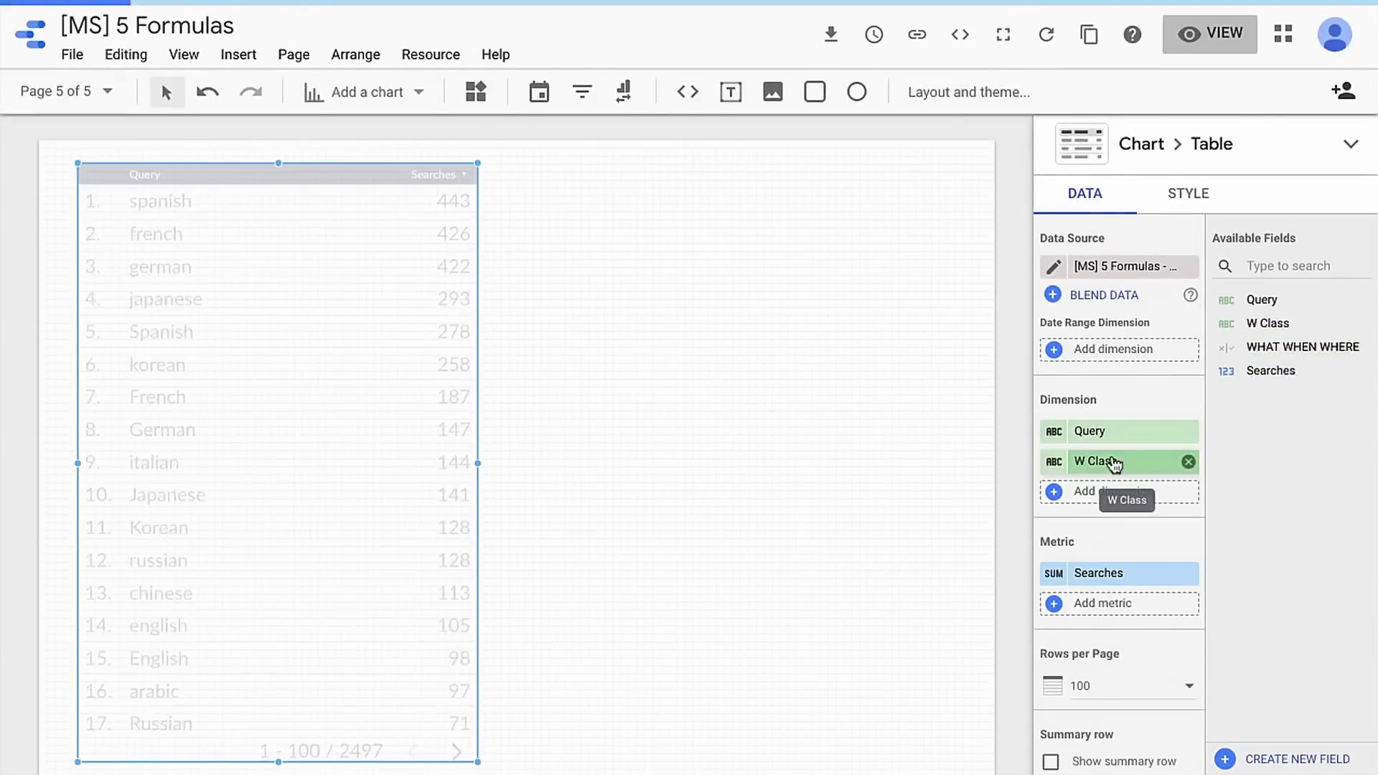
- View the report with the table sorted by W Class and look through how the queries are classified
left_click(1184, 36)
left_click(387, 143)
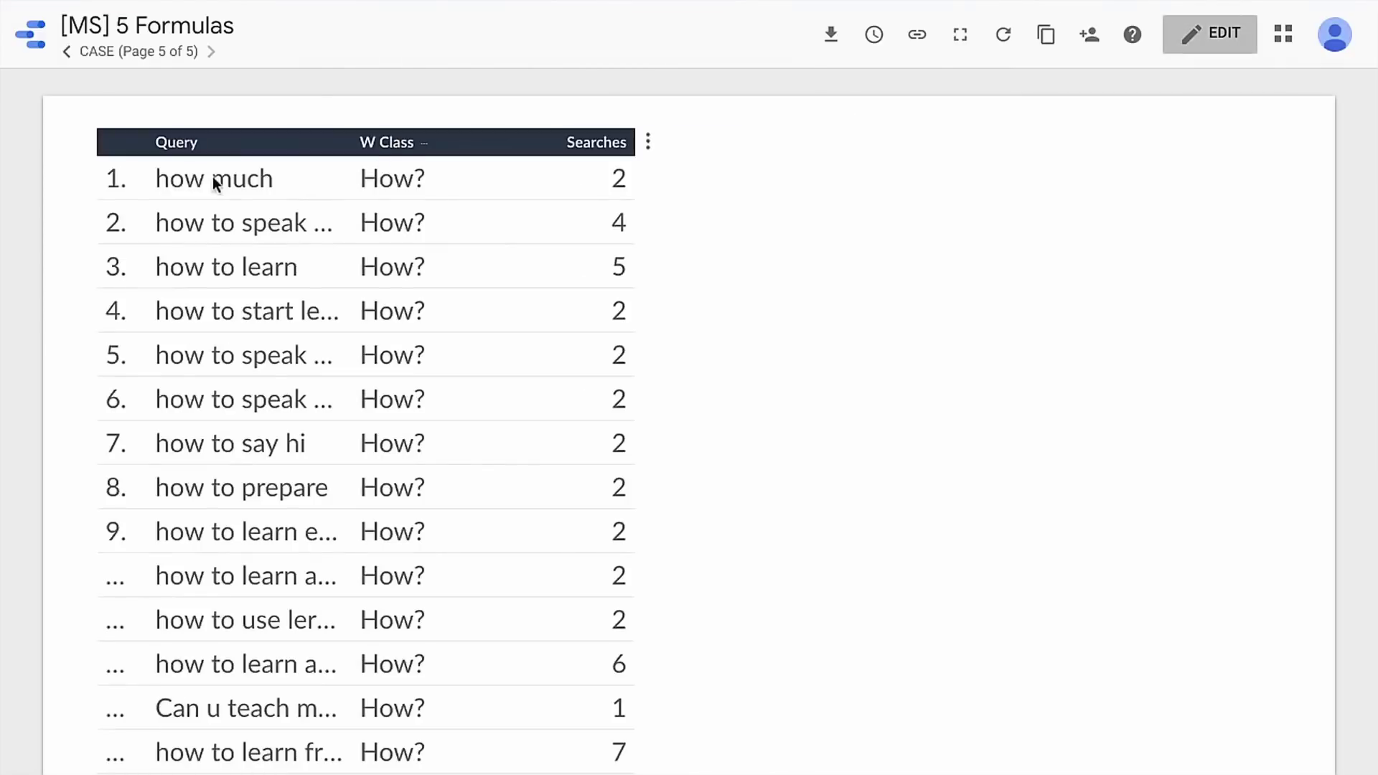
scroll(316, 402, "down", 8)
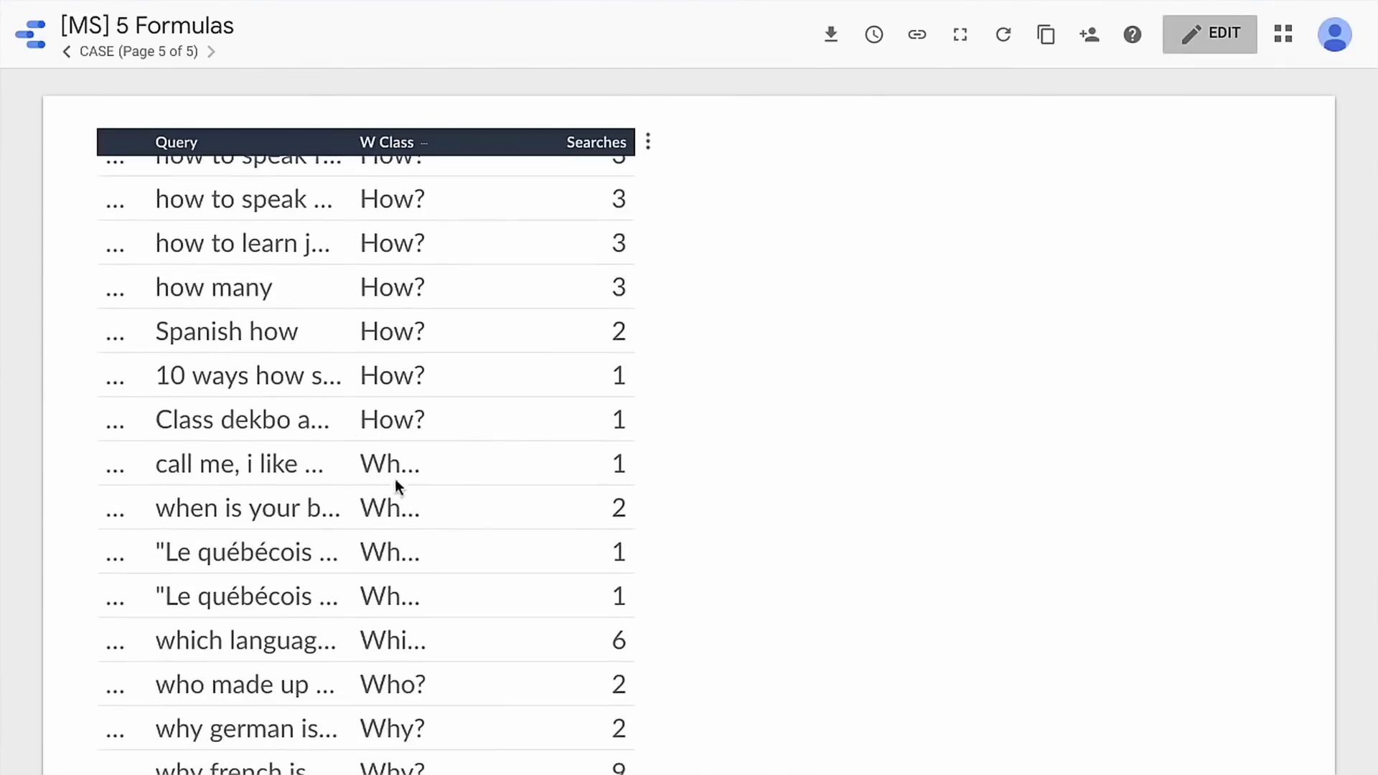
scroll(262, 516, "down", 6)
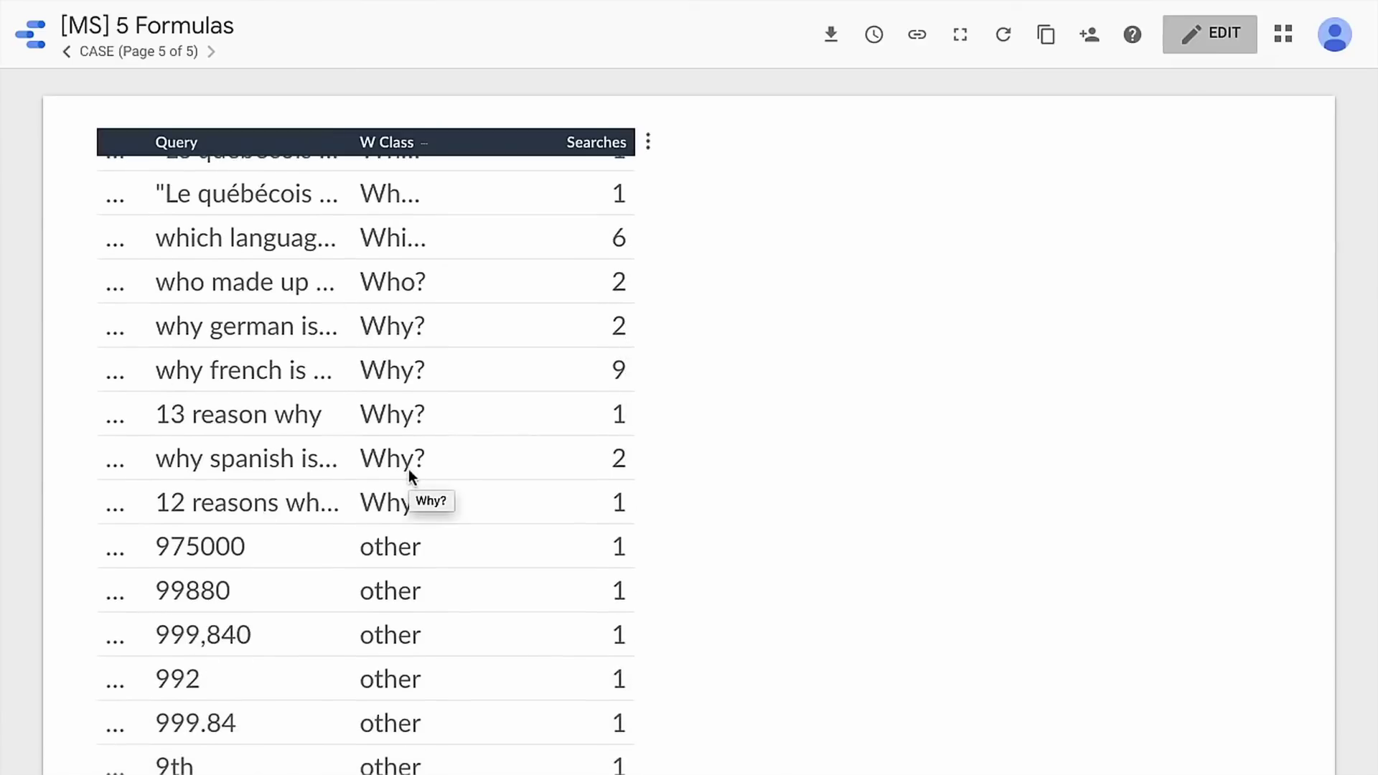
- Back in editing, place a copy of the table beside the original with only the W Class dimension, and shorten it to fit its rows
left_click(1183, 45)
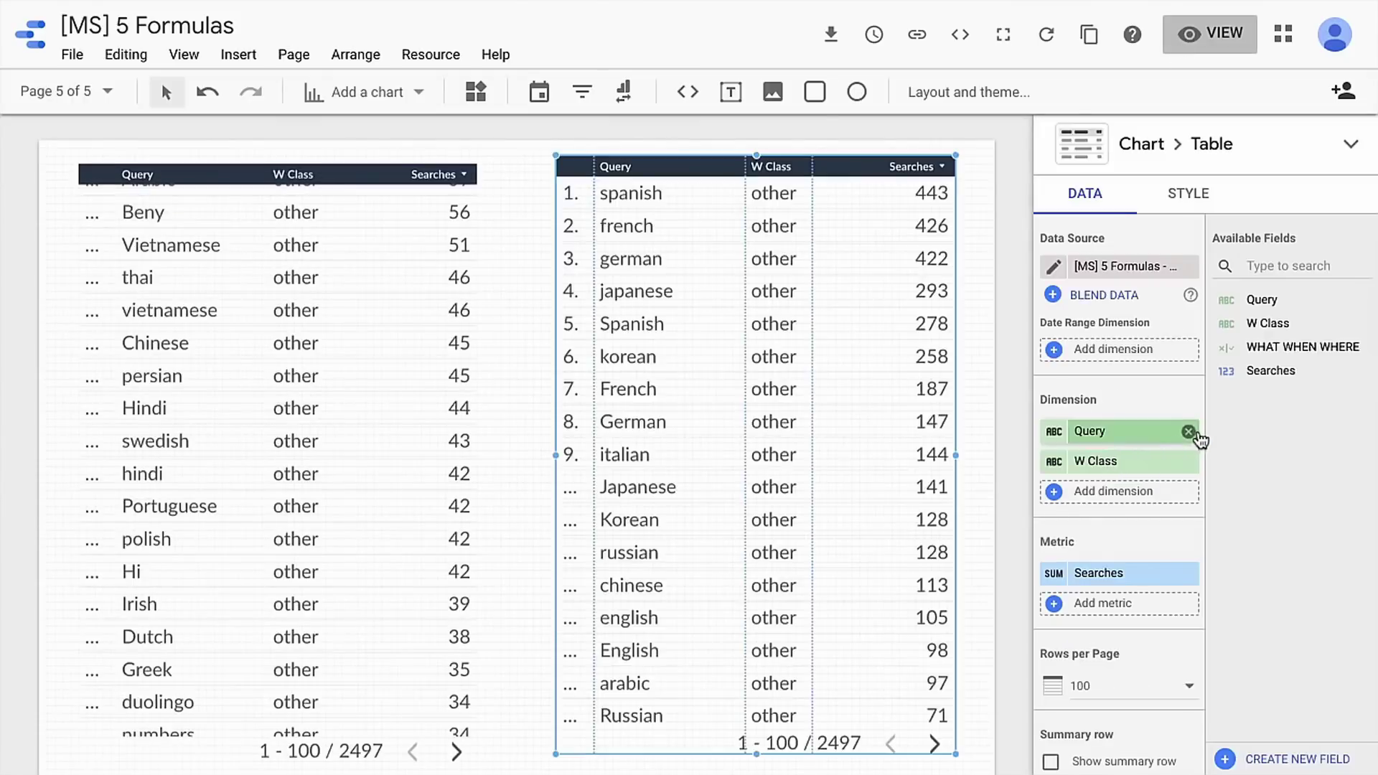
left_click(1189, 431)
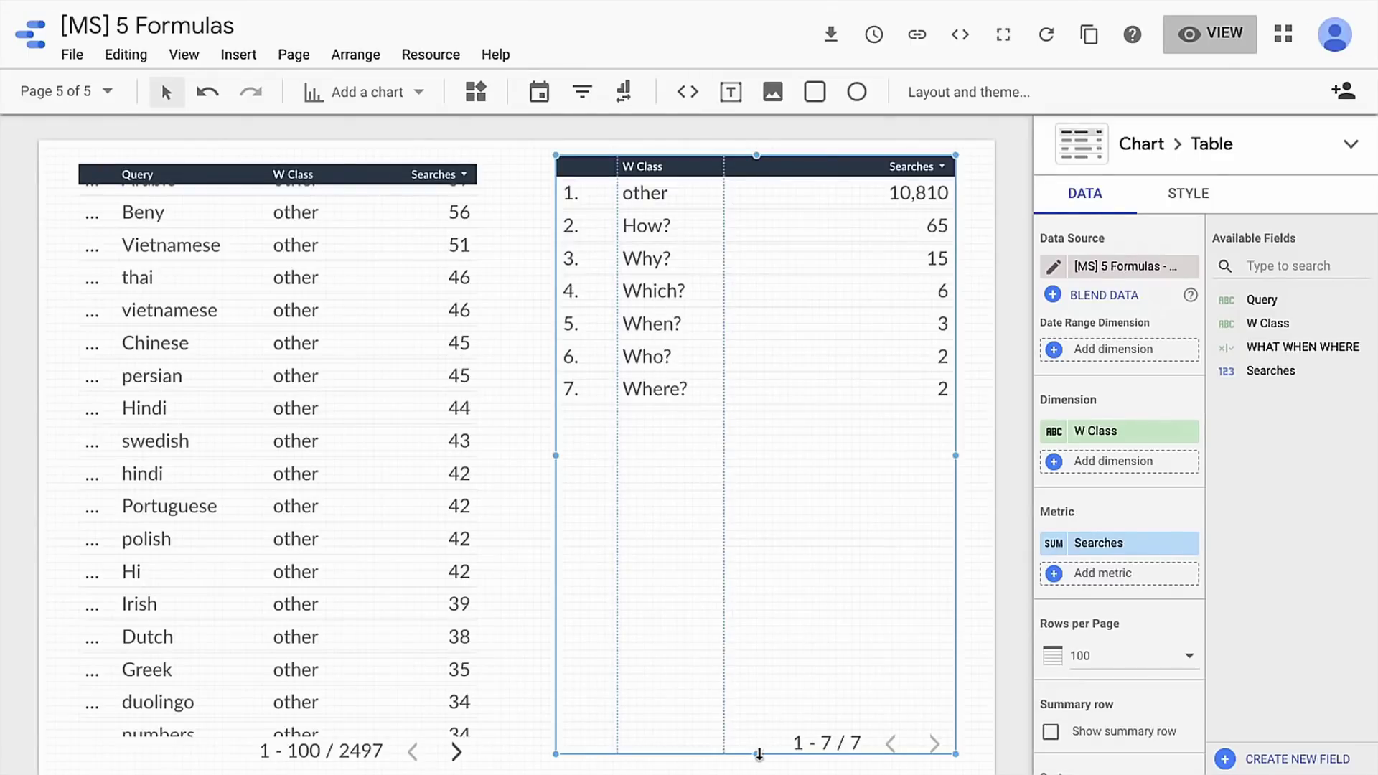
left_click_drag(757, 754, 756, 492)
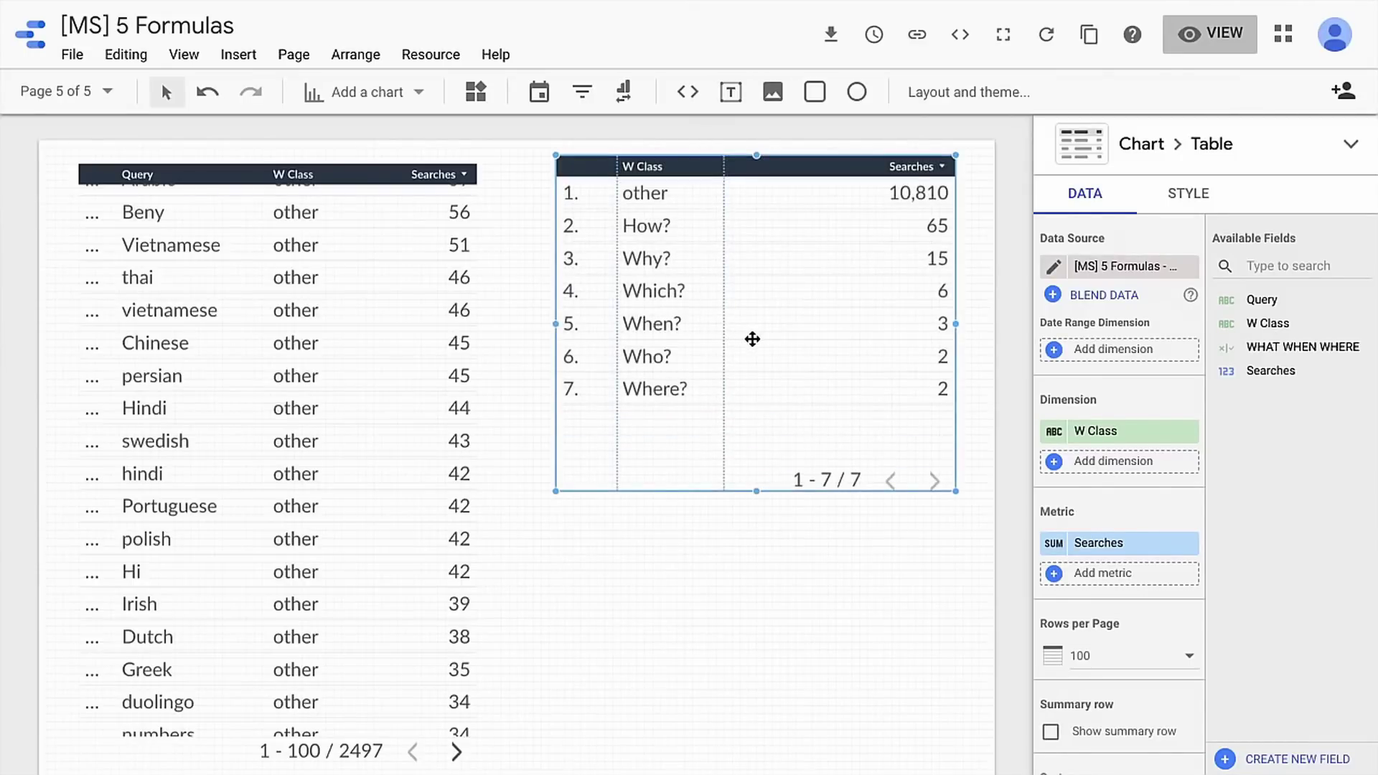
- Enable the Apply filter interaction for the W Class table and switch the report to viewing mode
scroll(1146, 307, "down", 10)
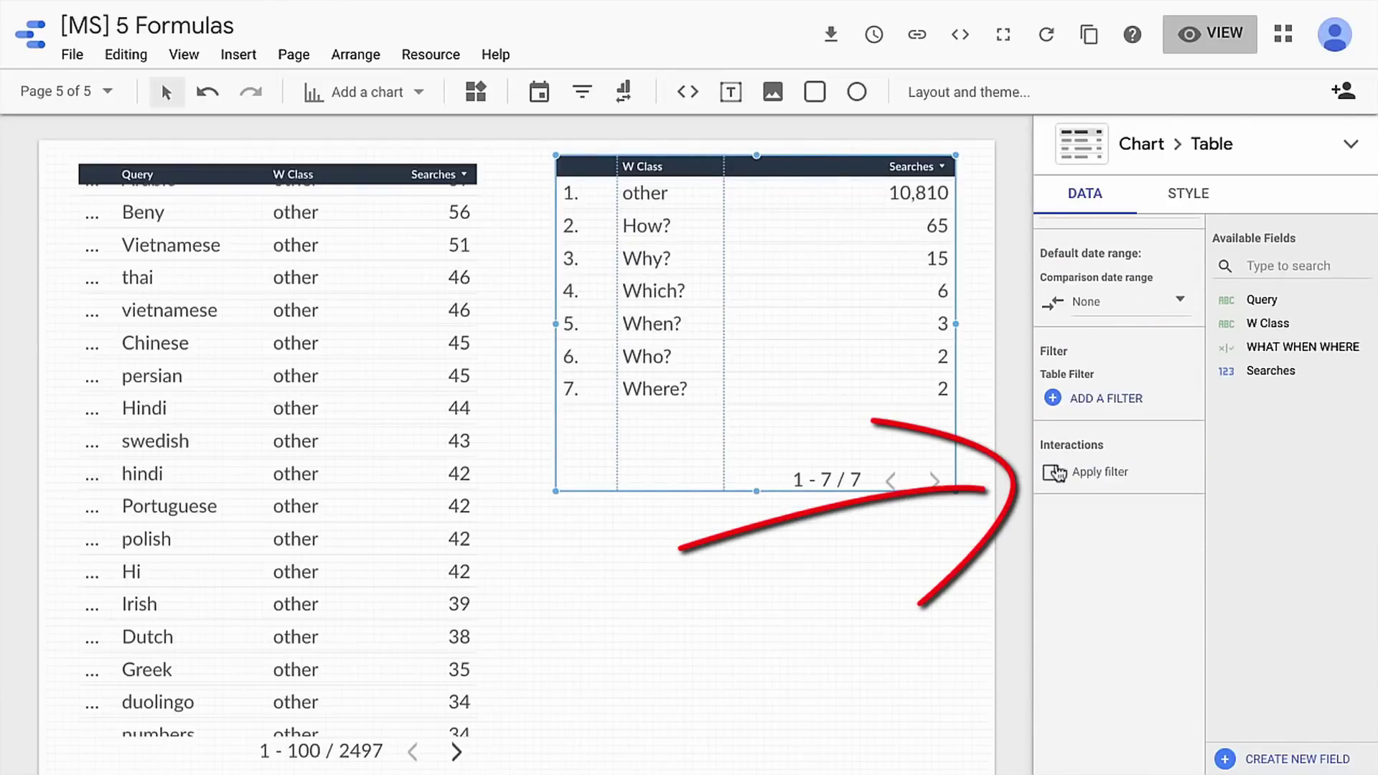
left_click(1052, 477)
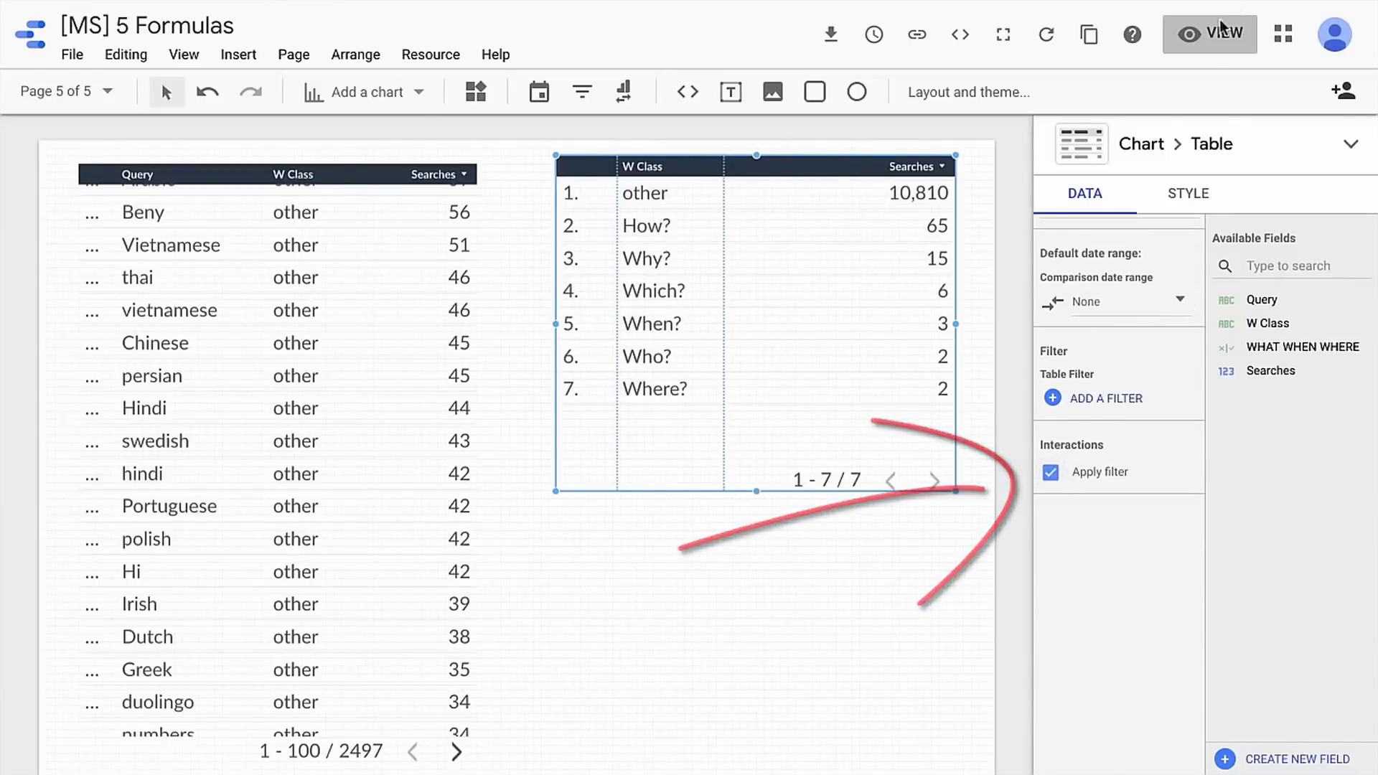
left_click(1210, 43)
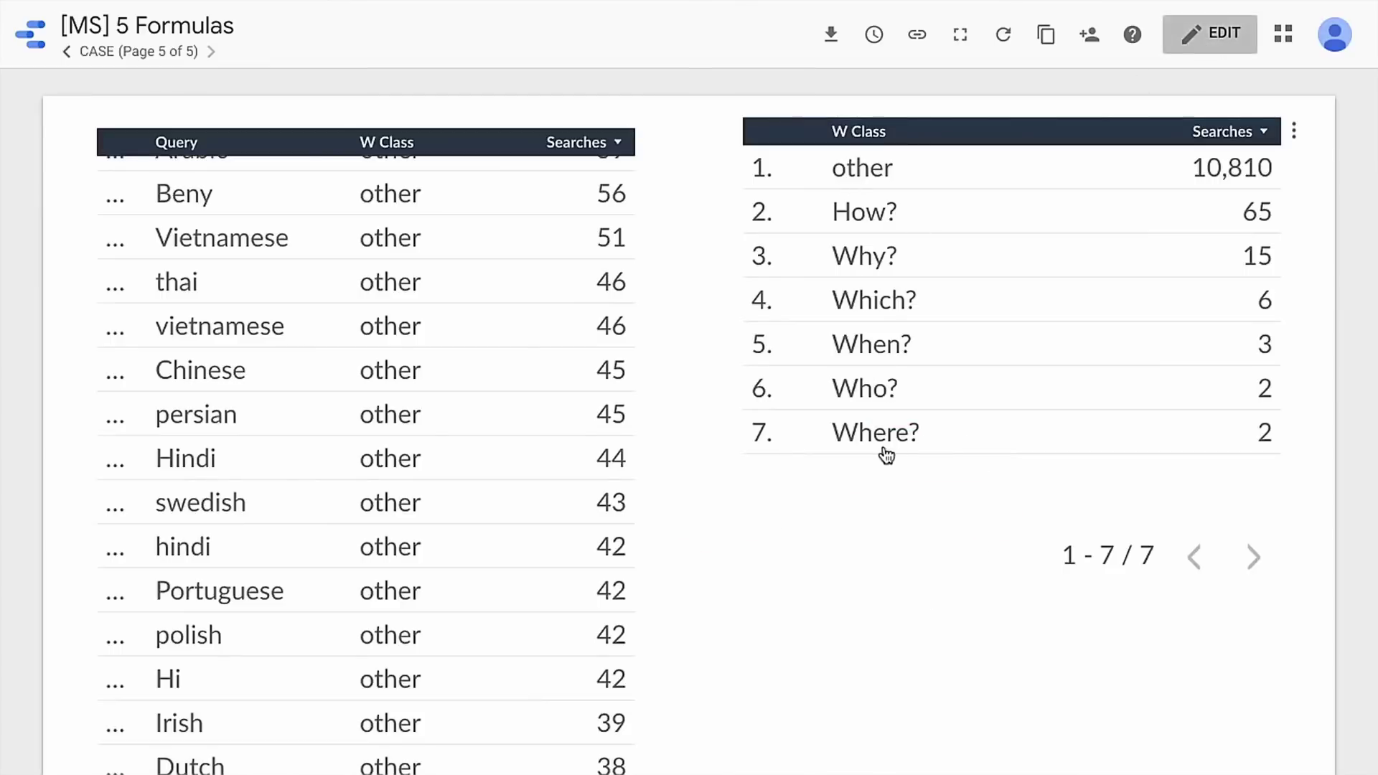
- Test the interactive filter by choosing How?, Why?, Which?, When? and again How? in the W Class table
left_click(871, 214)
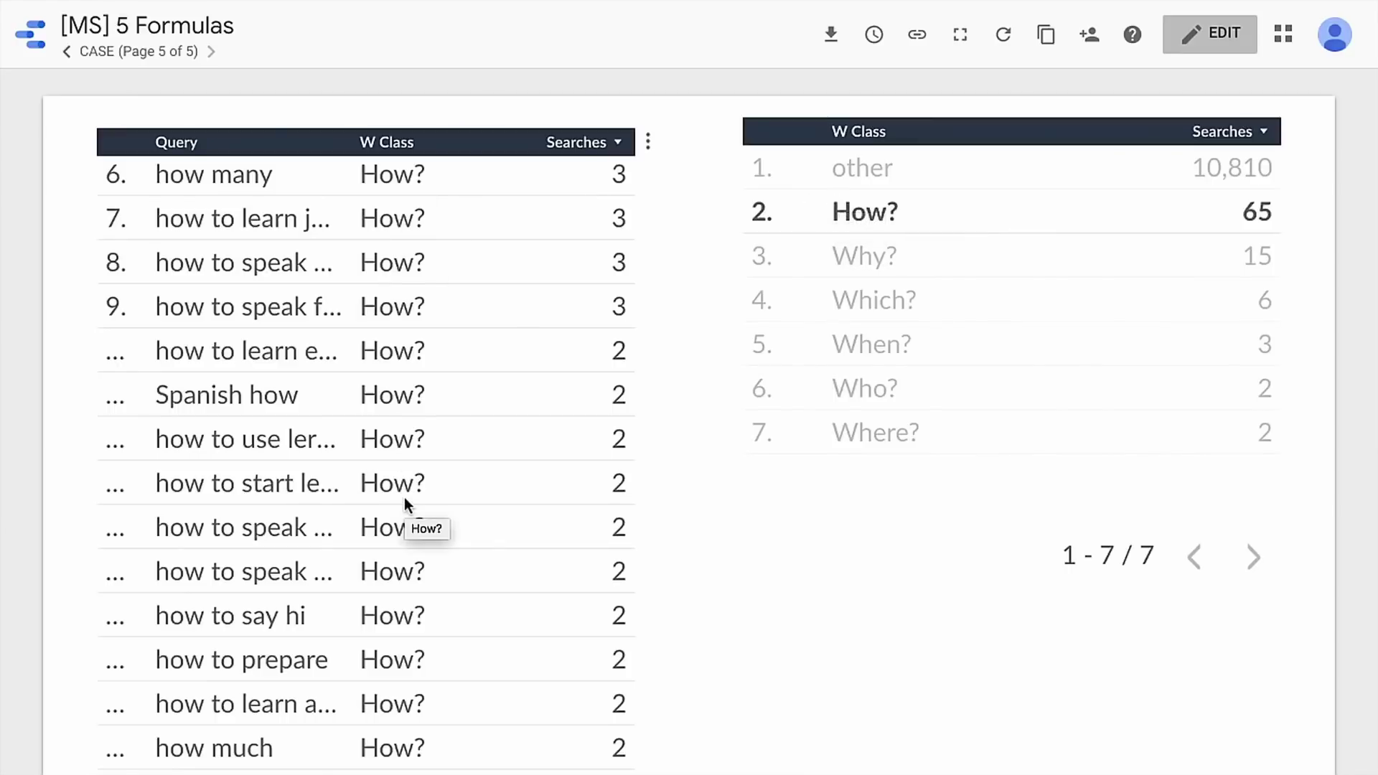
left_click(888, 273)
left_click(906, 320)
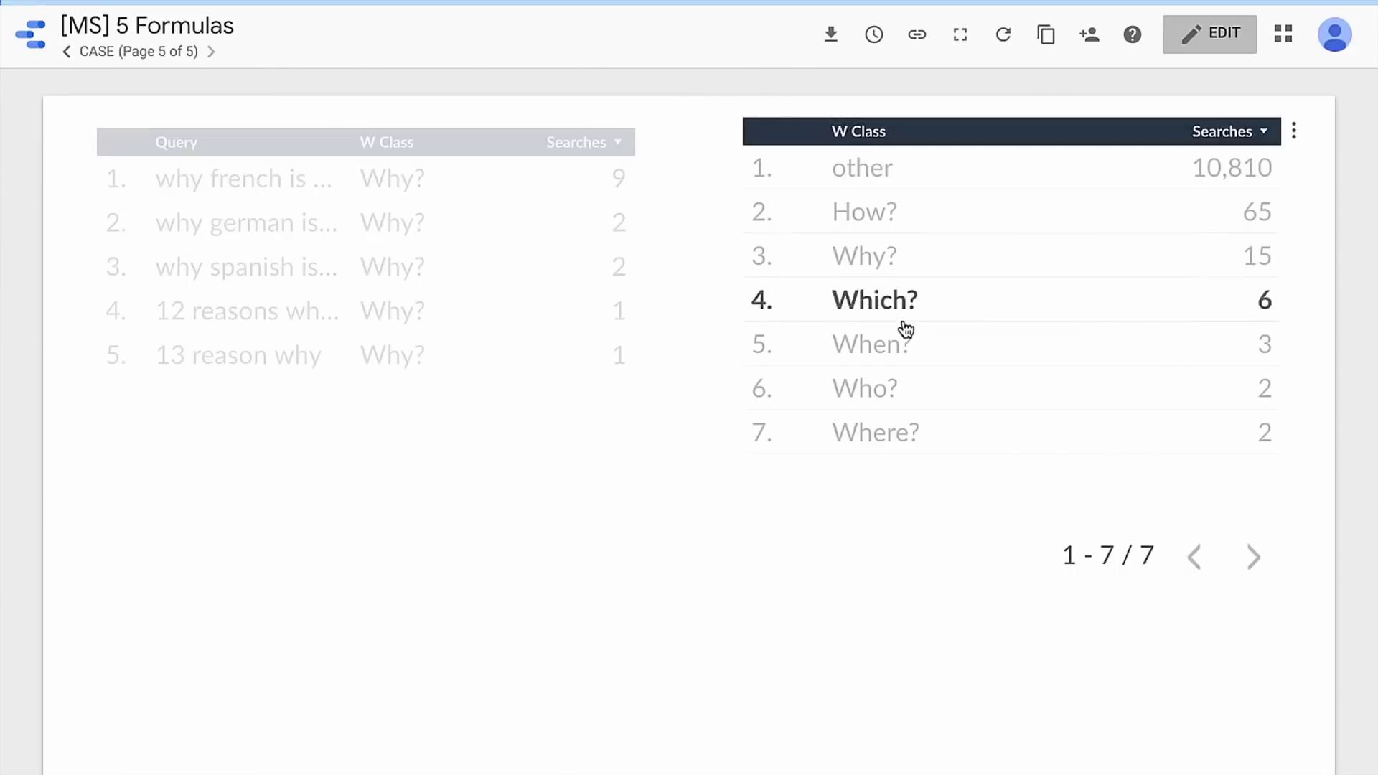
left_click(883, 351)
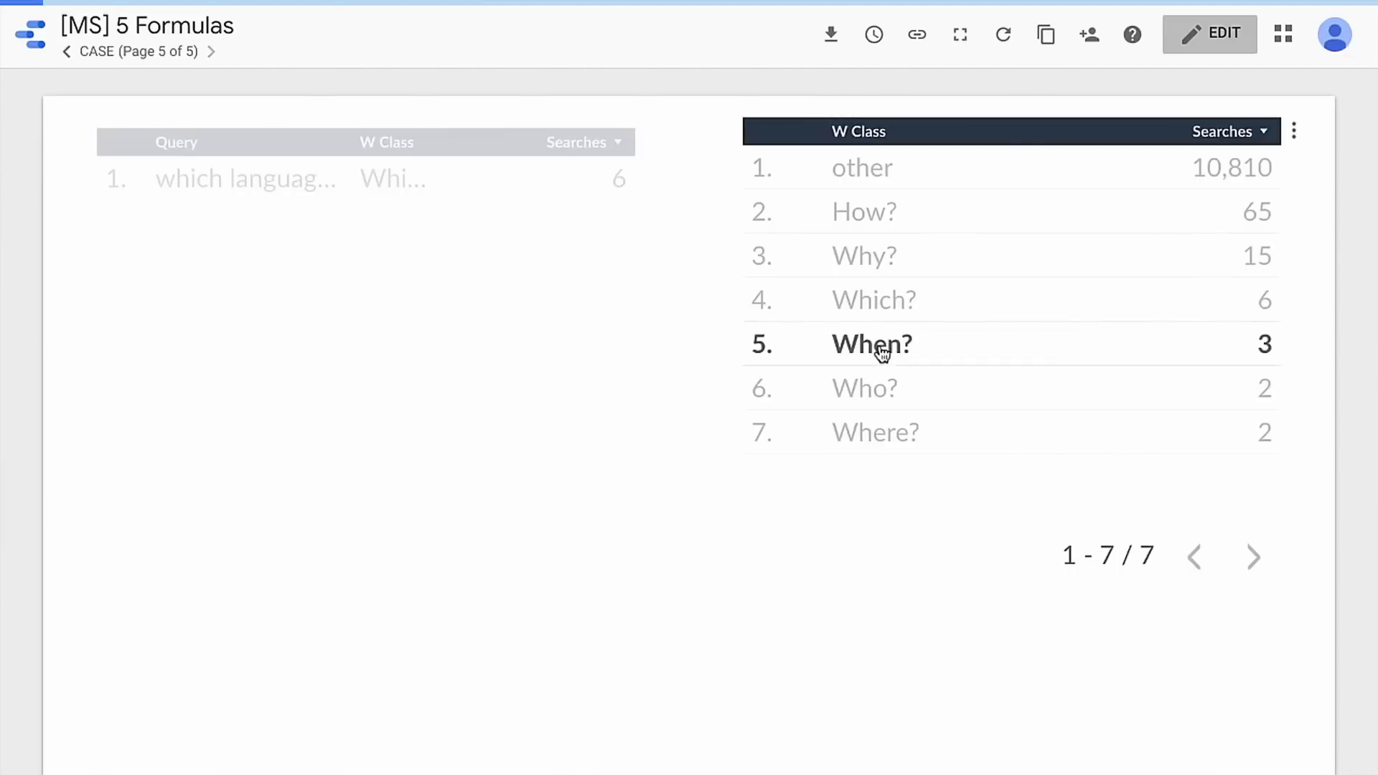
left_click(858, 215)
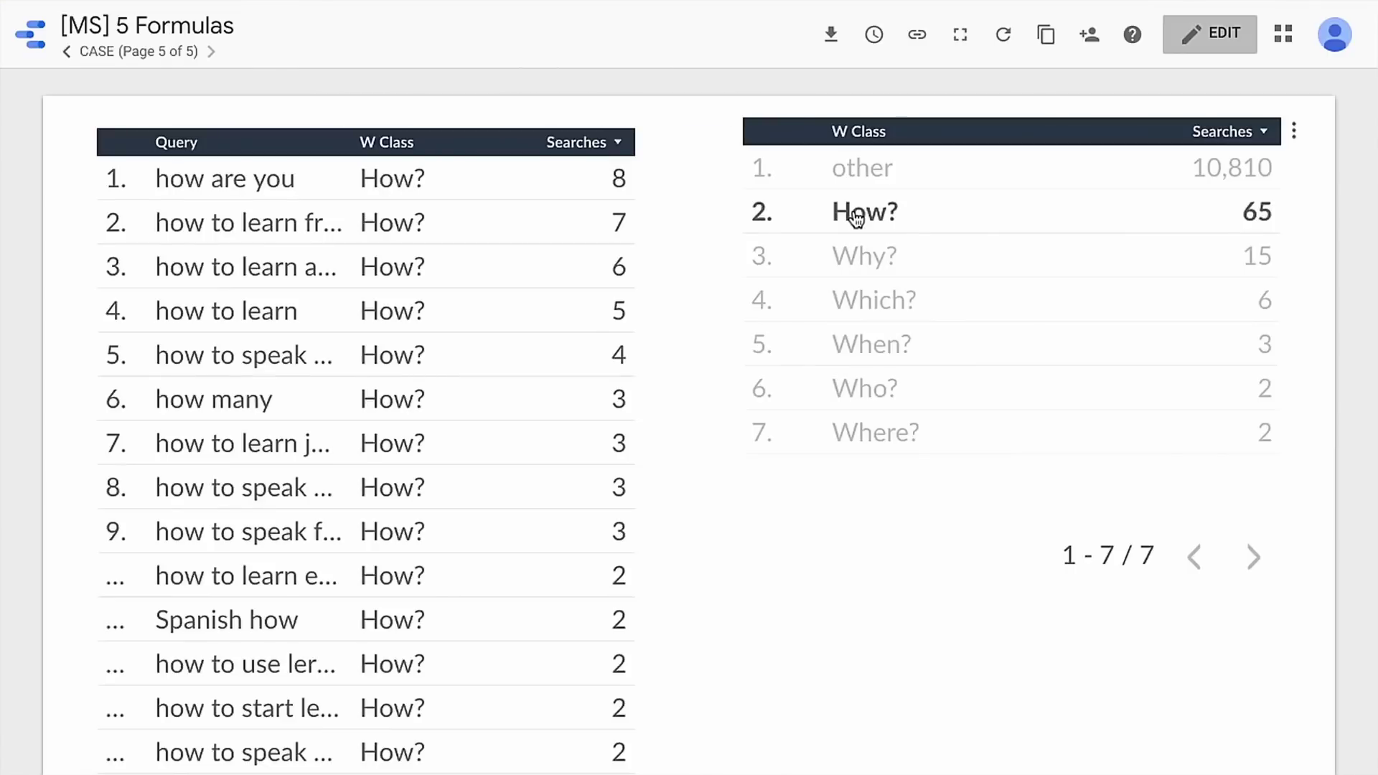